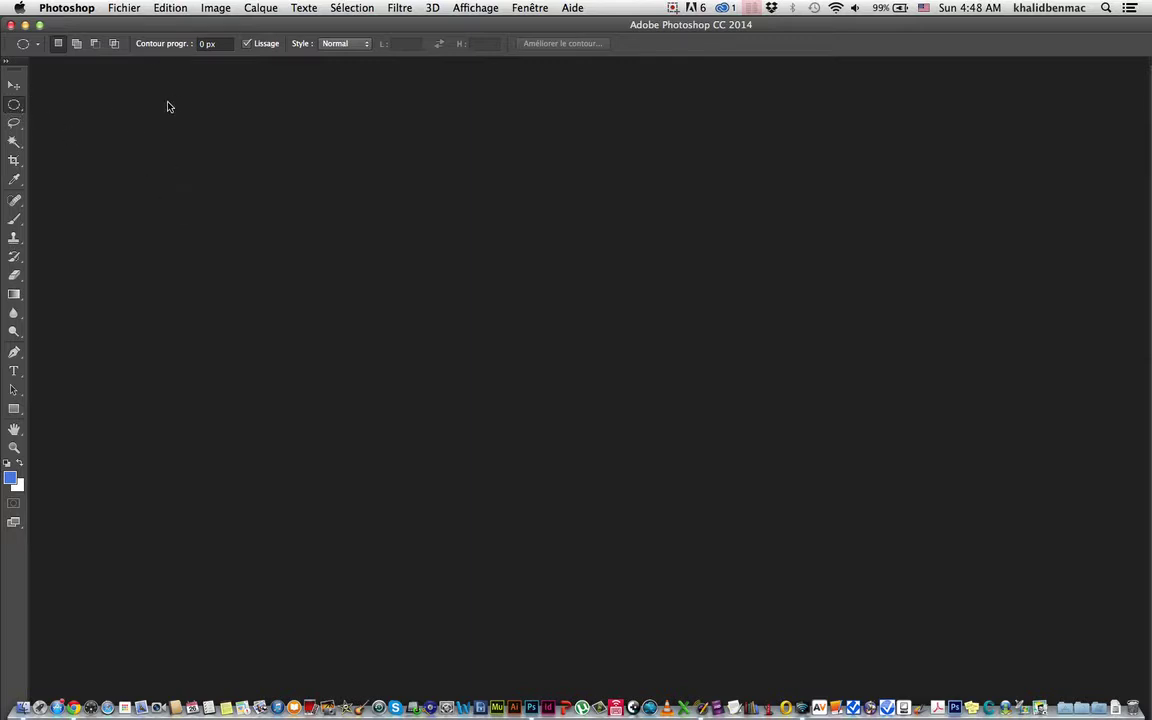
Expand the toolbox to two columns and activate the Rectangular Marquee tool in new-selection mode
{"action": "left_click", "coordinate": [7, 62]}
{"action": "left_click", "coordinate": [18, 86]}
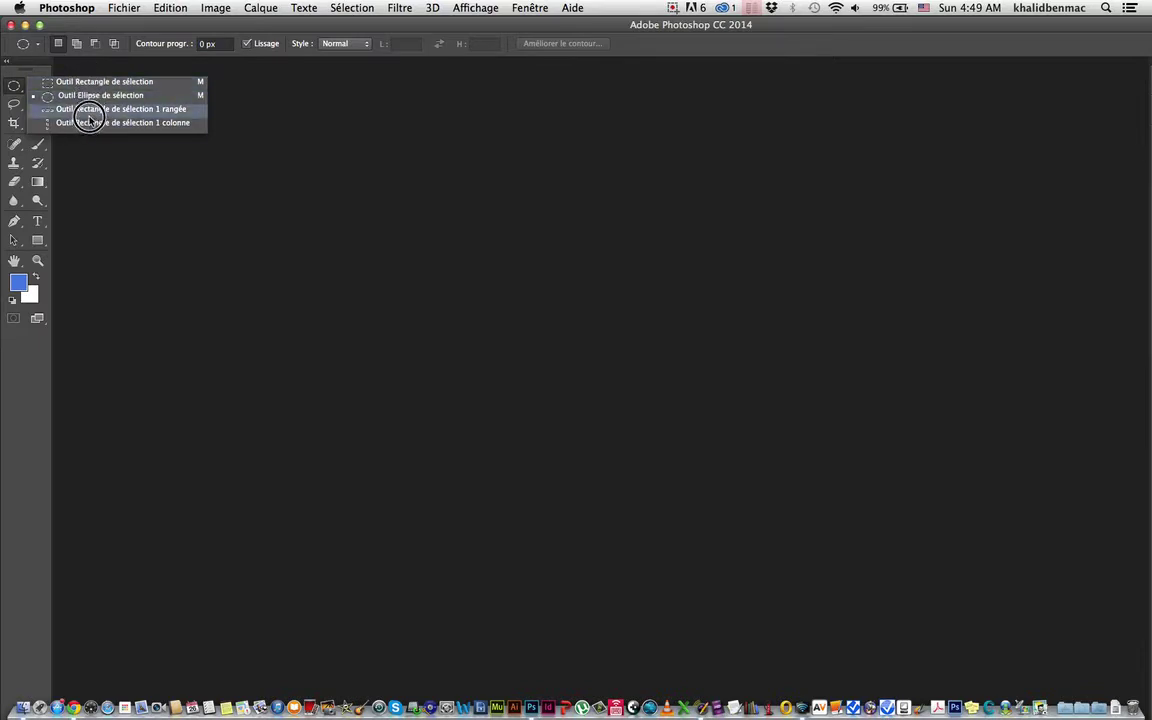
{"action": "left_click", "coordinate": [90, 82]}
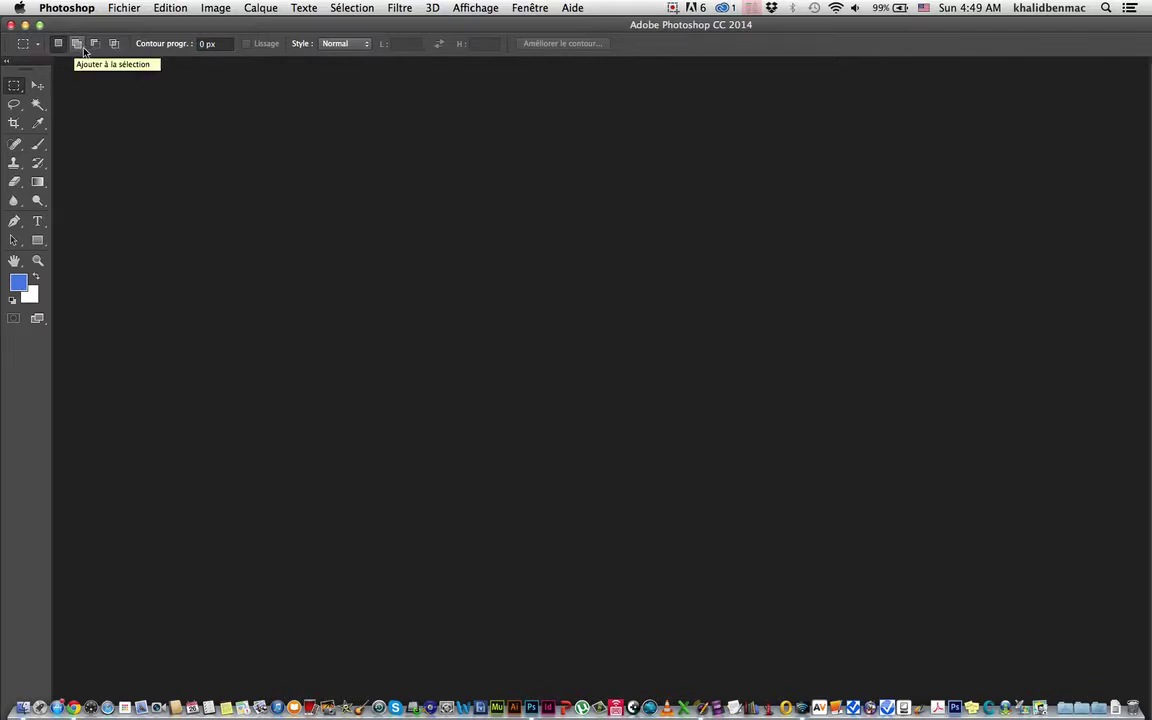
{"action": "left_click", "coordinate": [59, 45]}
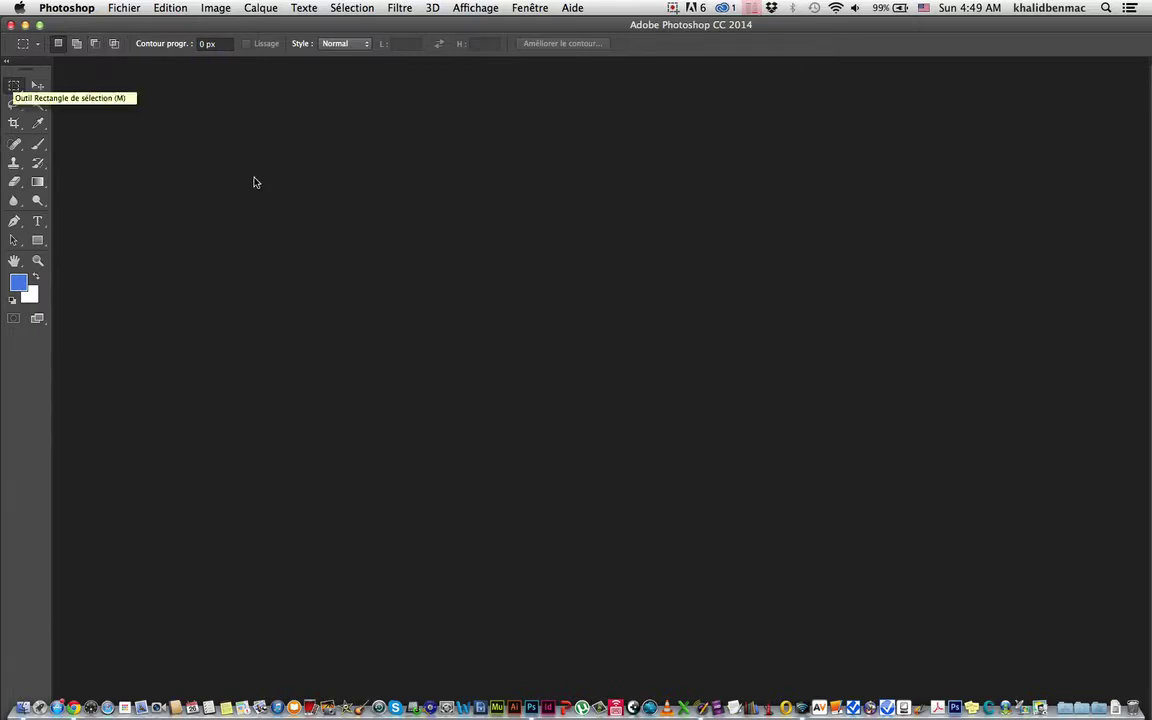
Open crow.psd from the Training folder on the desktop
{"action": "left_click", "coordinate": [128, 4]}
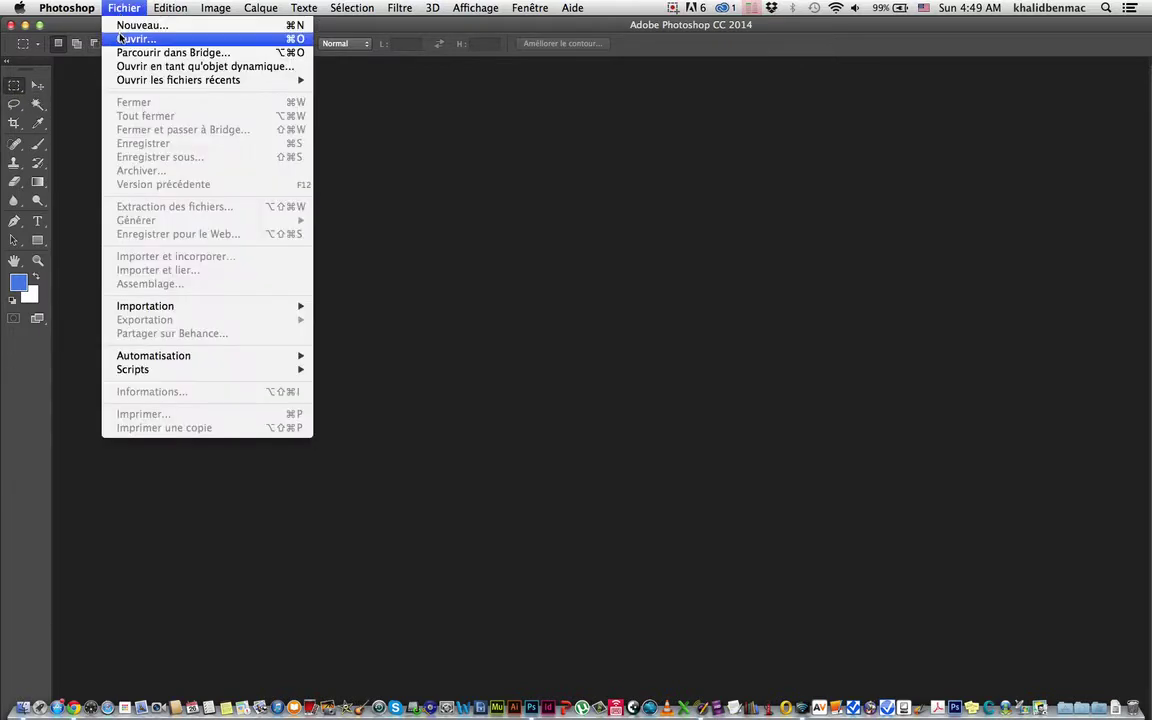
{"action": "left_click", "coordinate": [110, 37]}
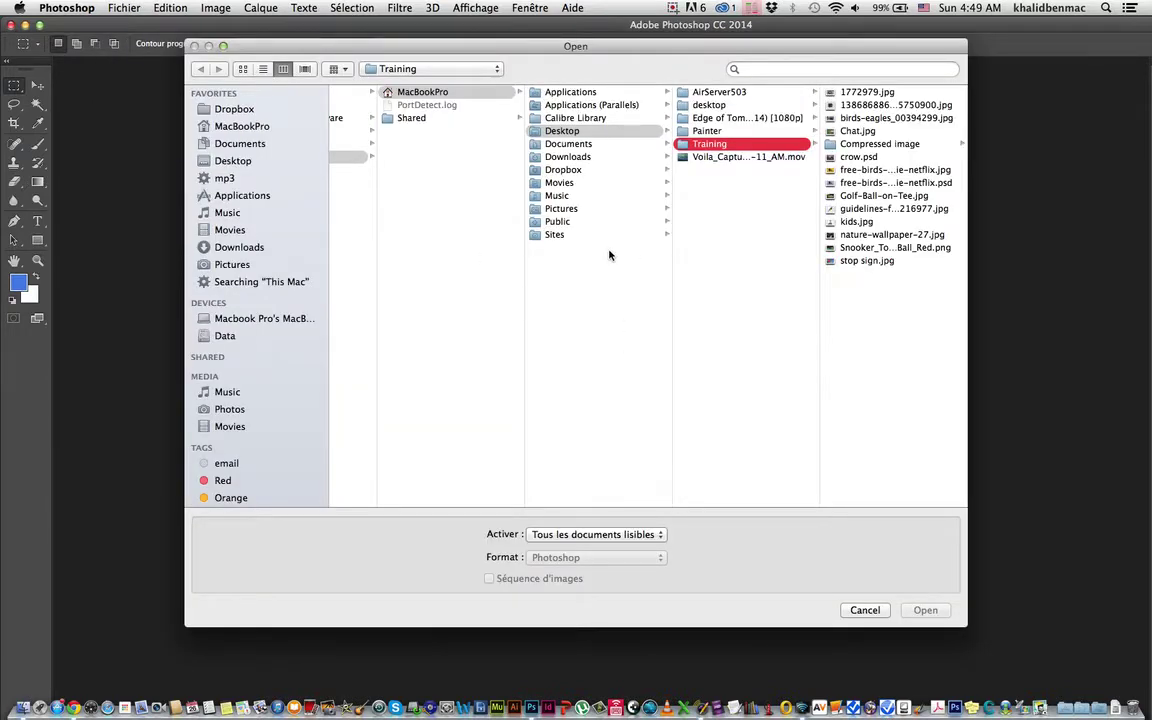
{"action": "left_click", "coordinate": [860, 158]}
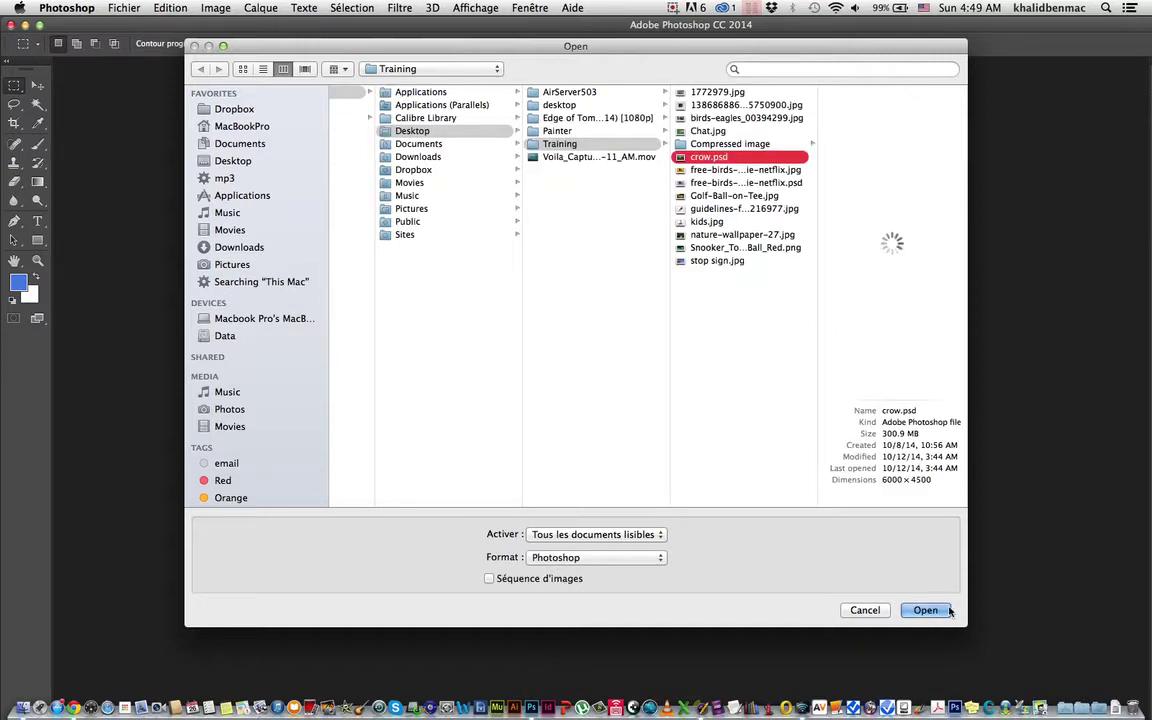
{"action": "left_click", "coordinate": [925, 610]}
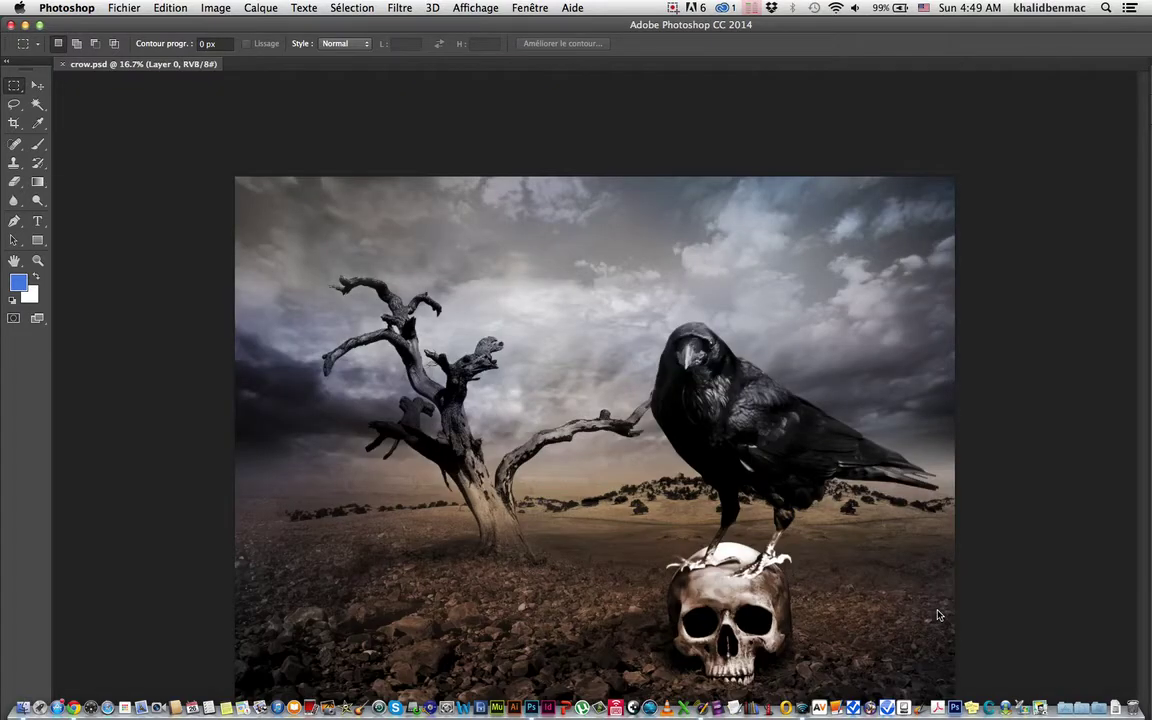
Apply the Les indispensables workspace to show the default set of panels
{"action": "left_click", "coordinate": [530, 7]}
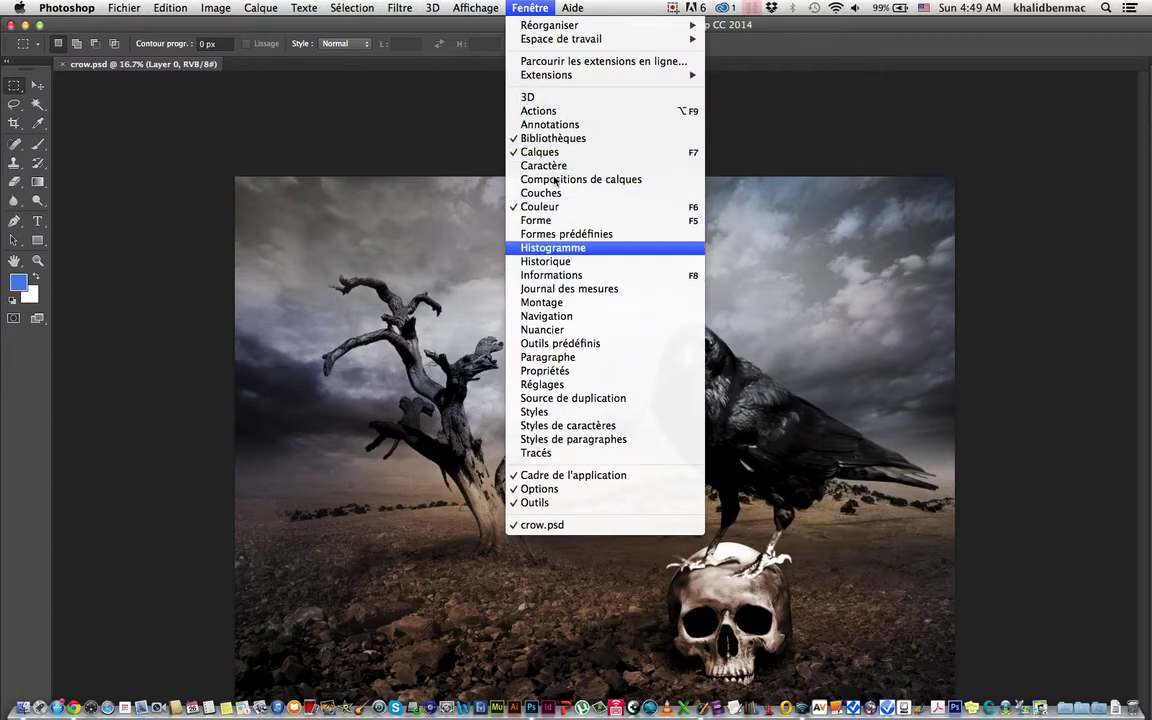
{"action": "mouse_move", "coordinate": [475, 7]}
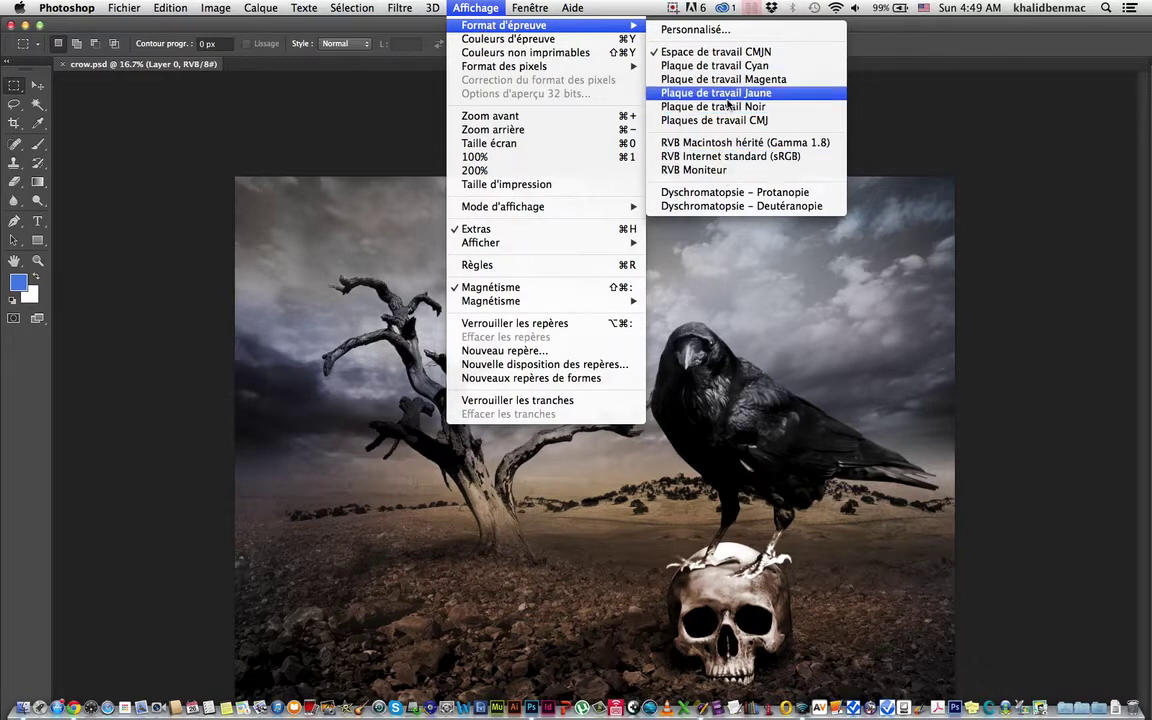
{"action": "mouse_move", "coordinate": [530, 8]}
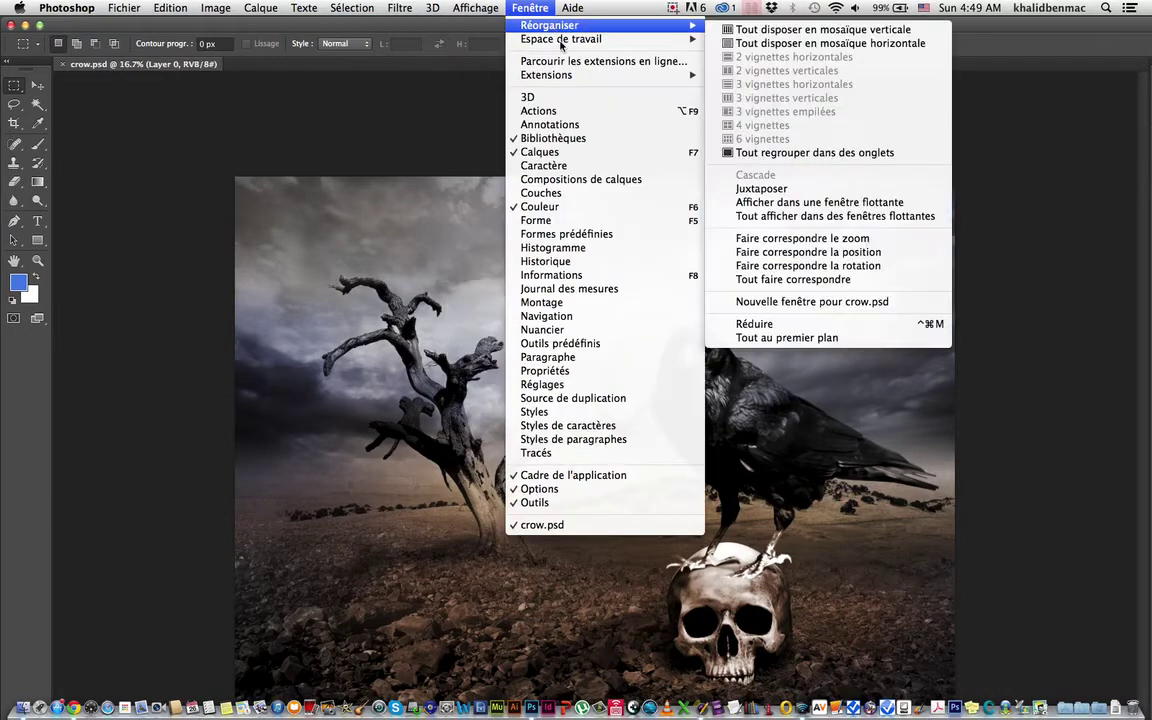
{"action": "mouse_move", "coordinate": [561, 40]}
{"action": "left_click", "coordinate": [783, 40]}
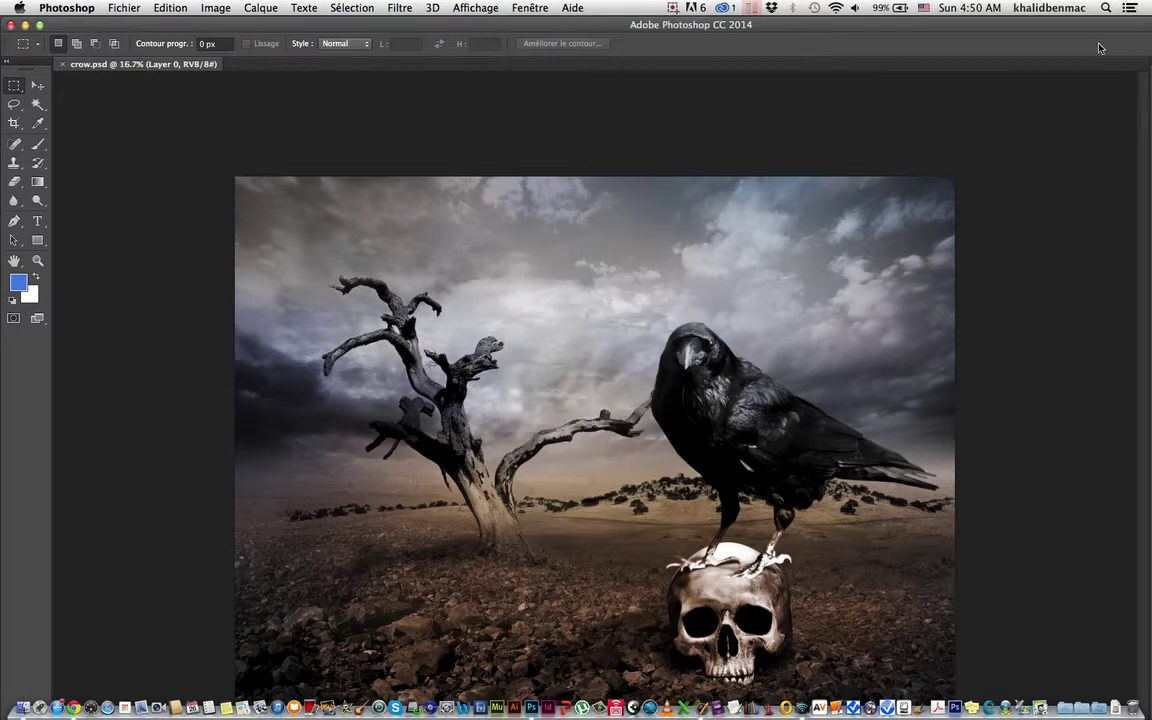
Reposition the application window and resize it to fit the whole screen, including its side panels
{"action": "mouse_move", "coordinate": [792, 12]}
{"action": "left_click_drag", "start_coordinate": [918, 20], "coordinate": [886, 56]}
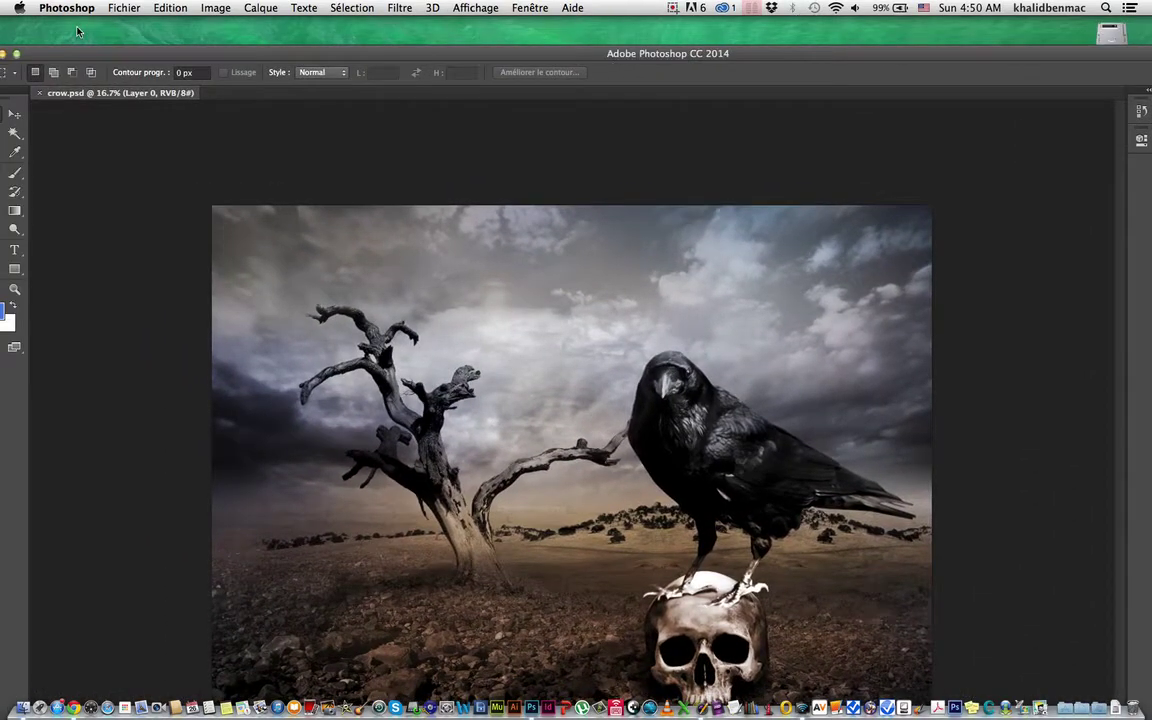
{"action": "left_click_drag", "start_coordinate": [25, 53], "coordinate": [100, 53]}
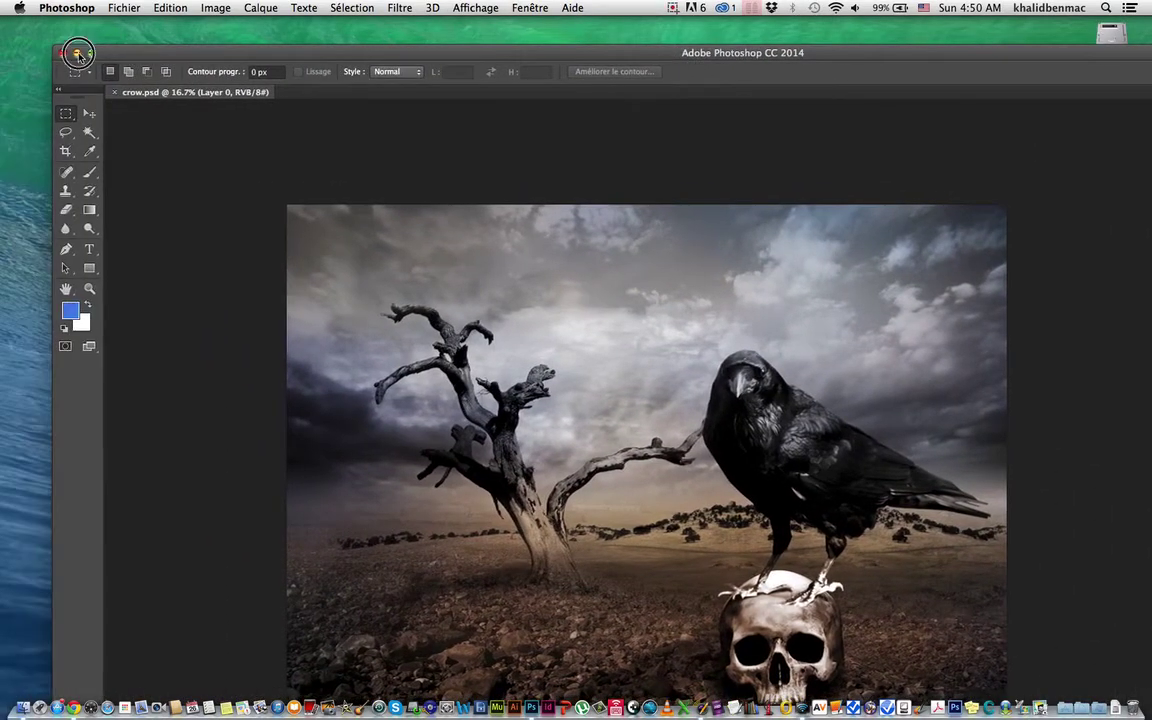
{"action": "left_click", "coordinate": [78, 53]}
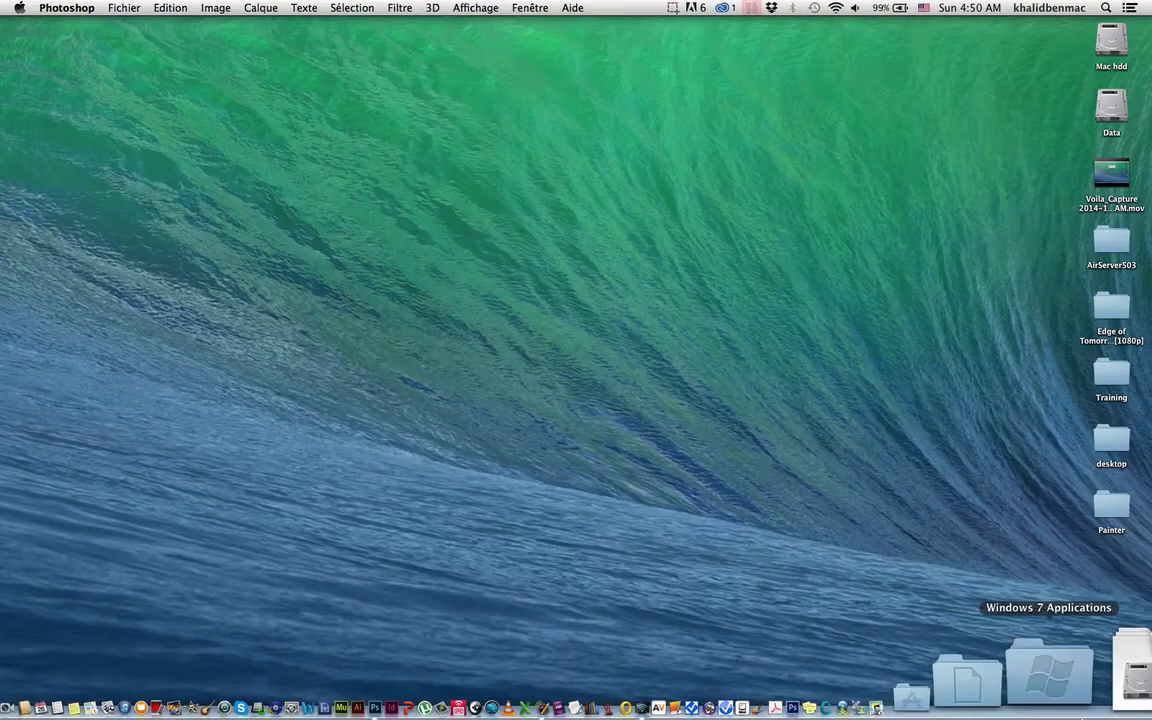
{"action": "left_click", "coordinate": [1122, 697]}
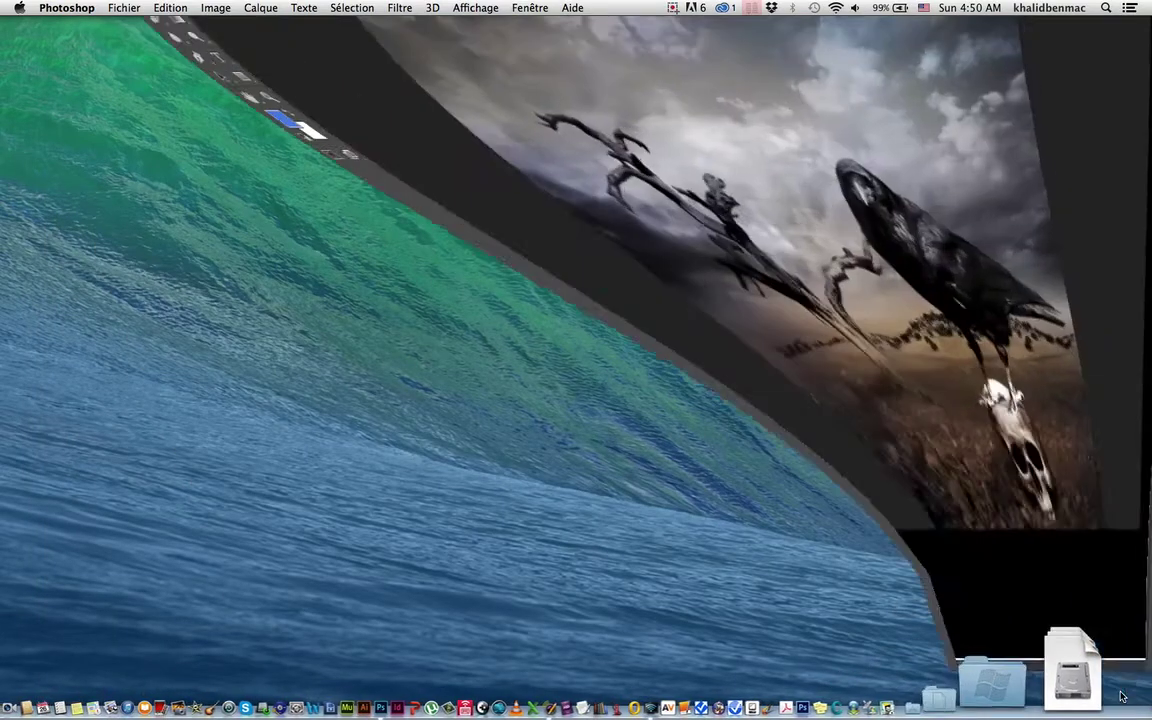
{"action": "left_click_drag", "start_coordinate": [793, 56], "coordinate": [735, 20]}
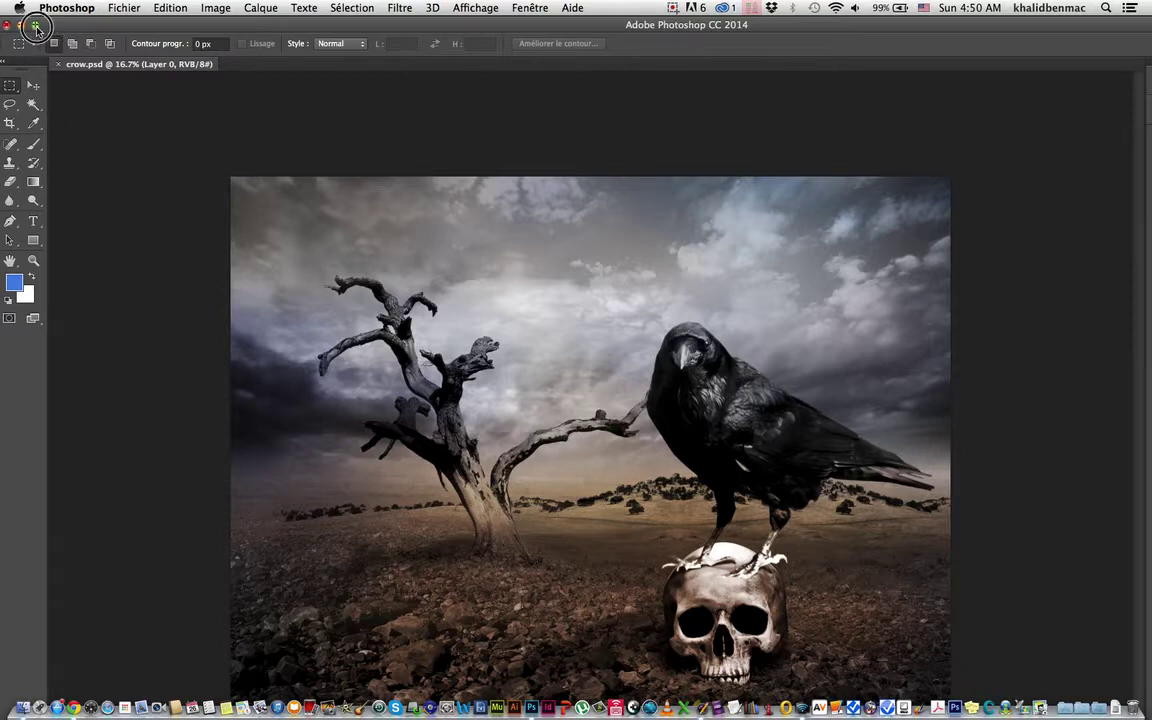
{"action": "left_click", "coordinate": [36, 27]}
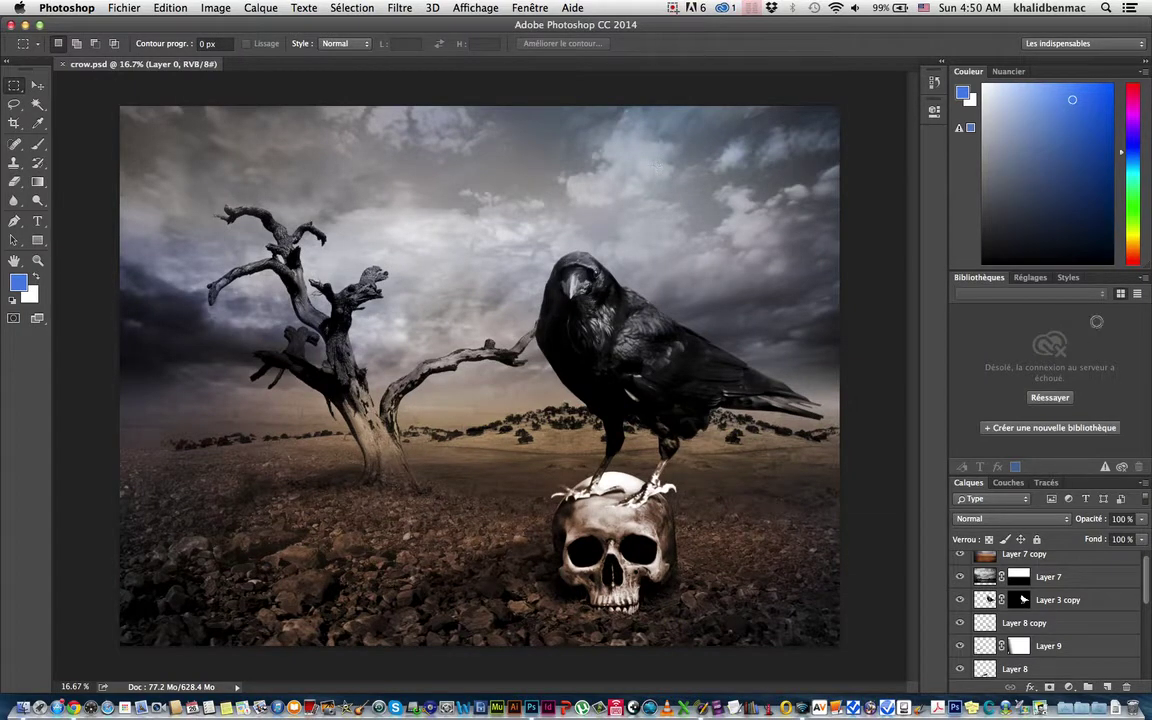
{"action": "scroll", "coordinate": [1073, 604], "scroll_direction": "down", "scroll_amount": 5}
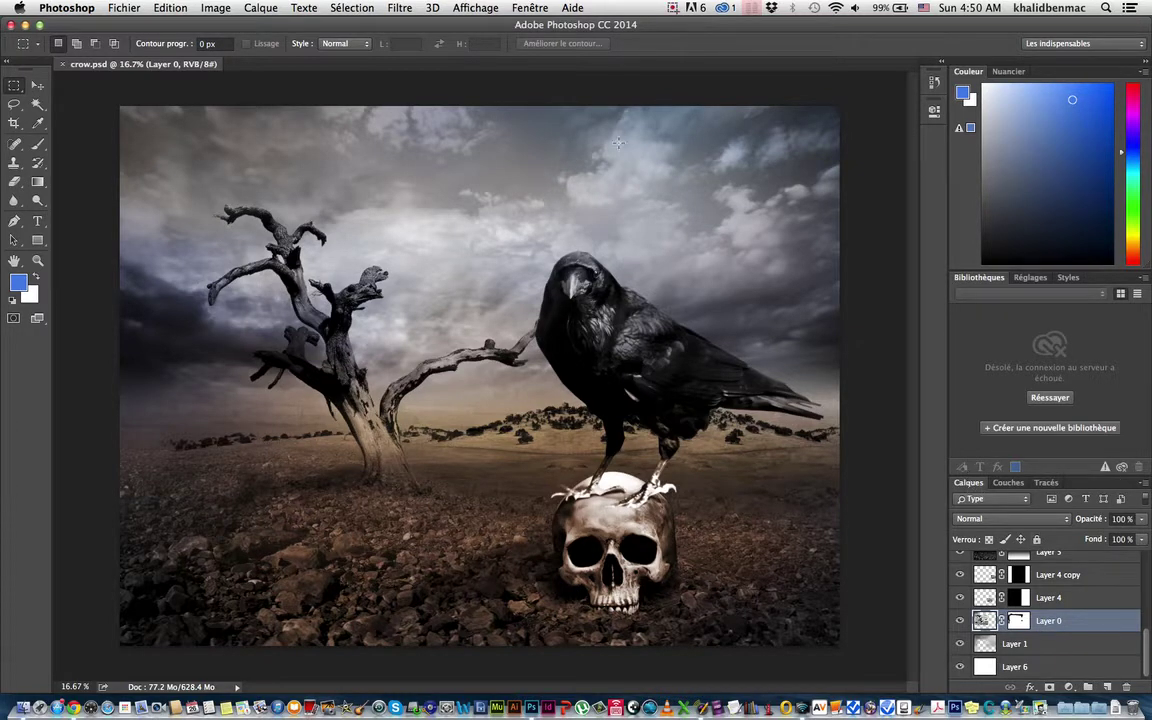
{"action": "left_click", "coordinate": [460, 8]}
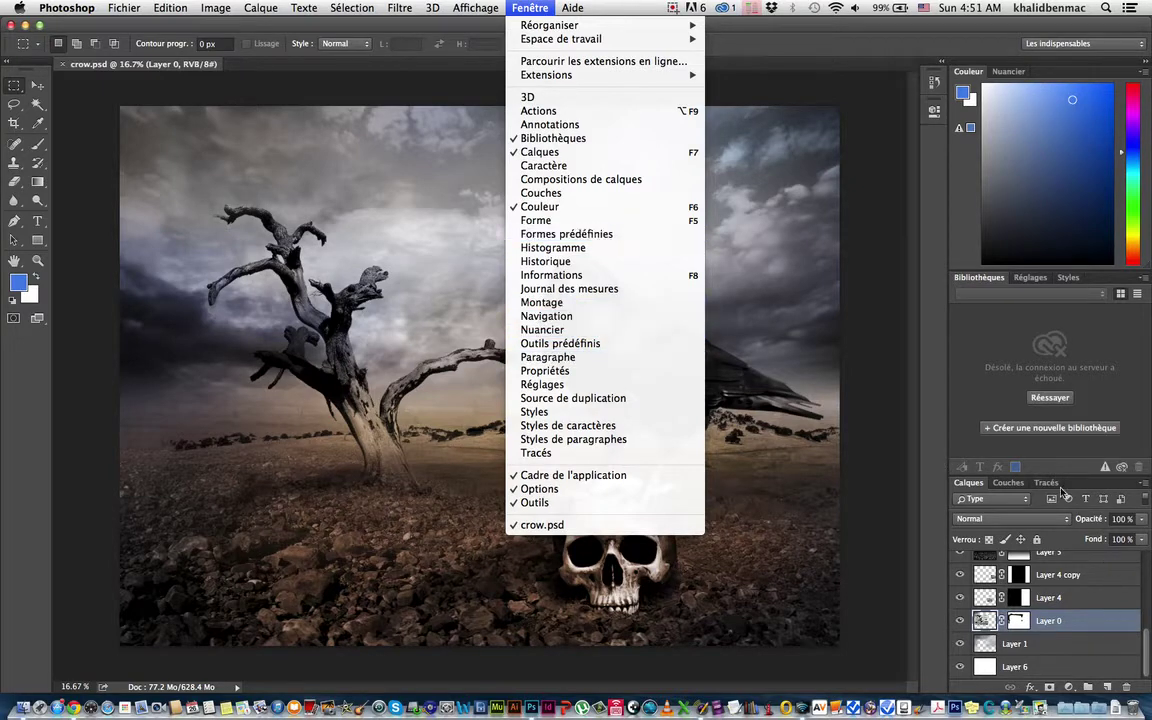
{"action": "left_click", "coordinate": [985, 527]}
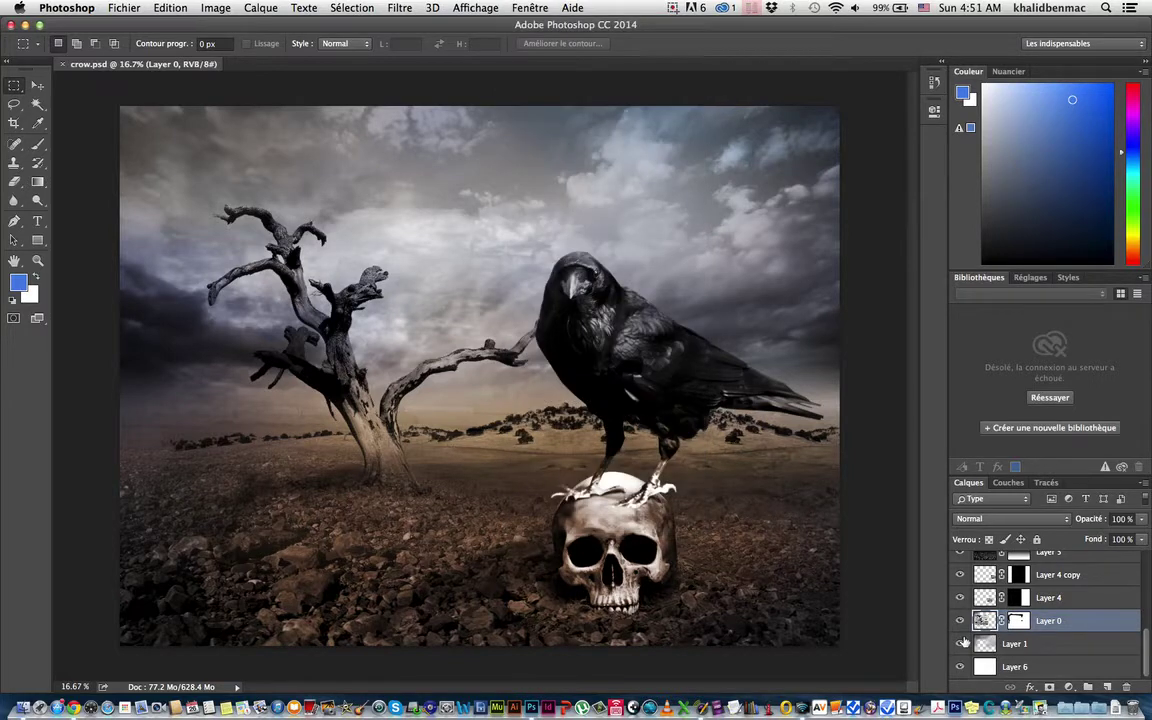
Switch the visibility of Layer 1 and Layer 4 off and on to examine what each contributes to the image
{"action": "left_click", "coordinate": [960, 645]}
{"action": "left_click", "coordinate": [960, 645]}
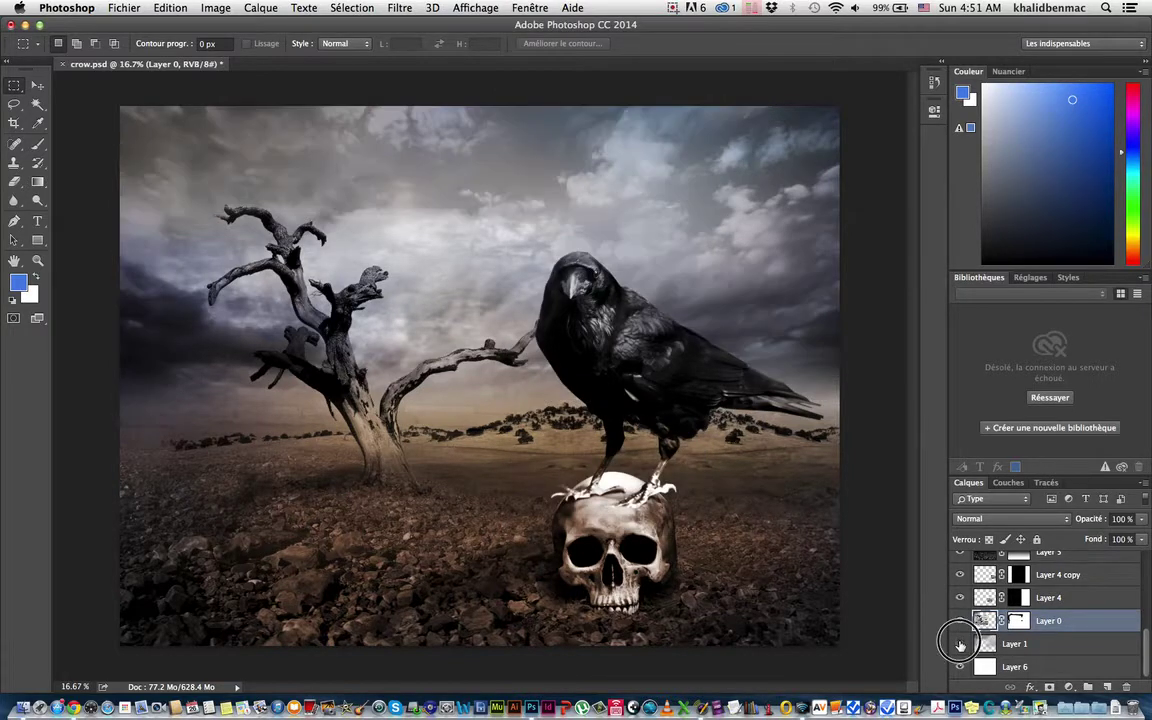
{"action": "left_click", "coordinate": [960, 645]}
{"action": "left_click", "coordinate": [960, 597]}
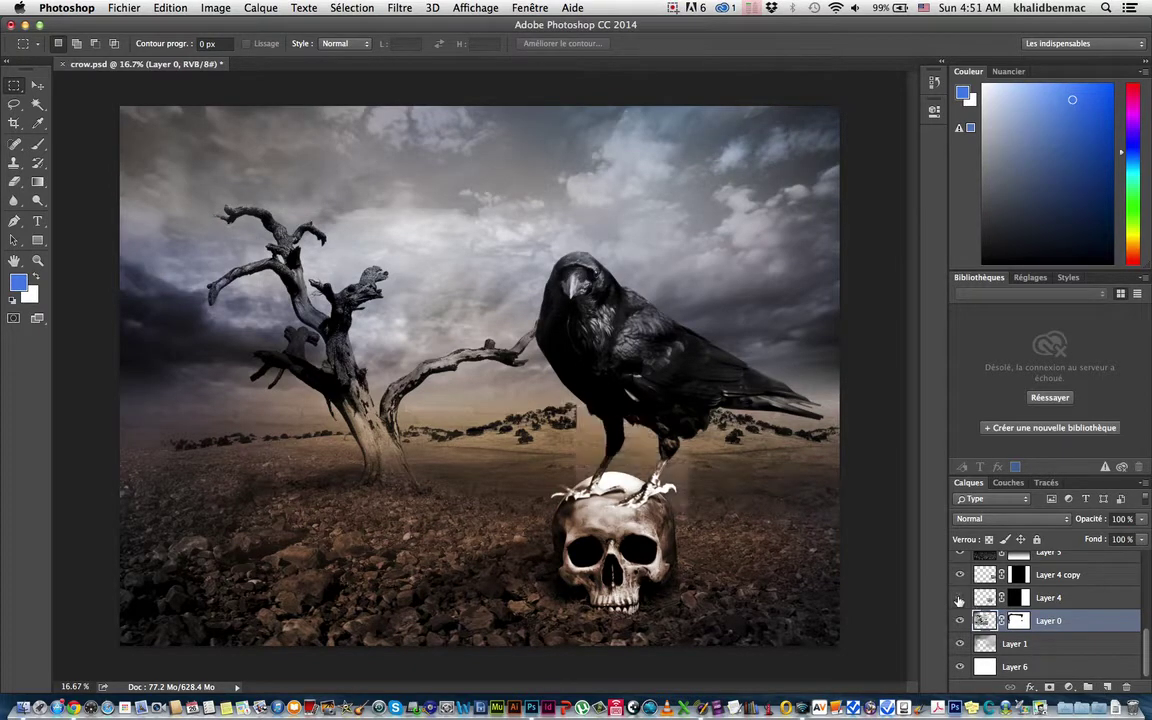
{"action": "left_click", "coordinate": [960, 597]}
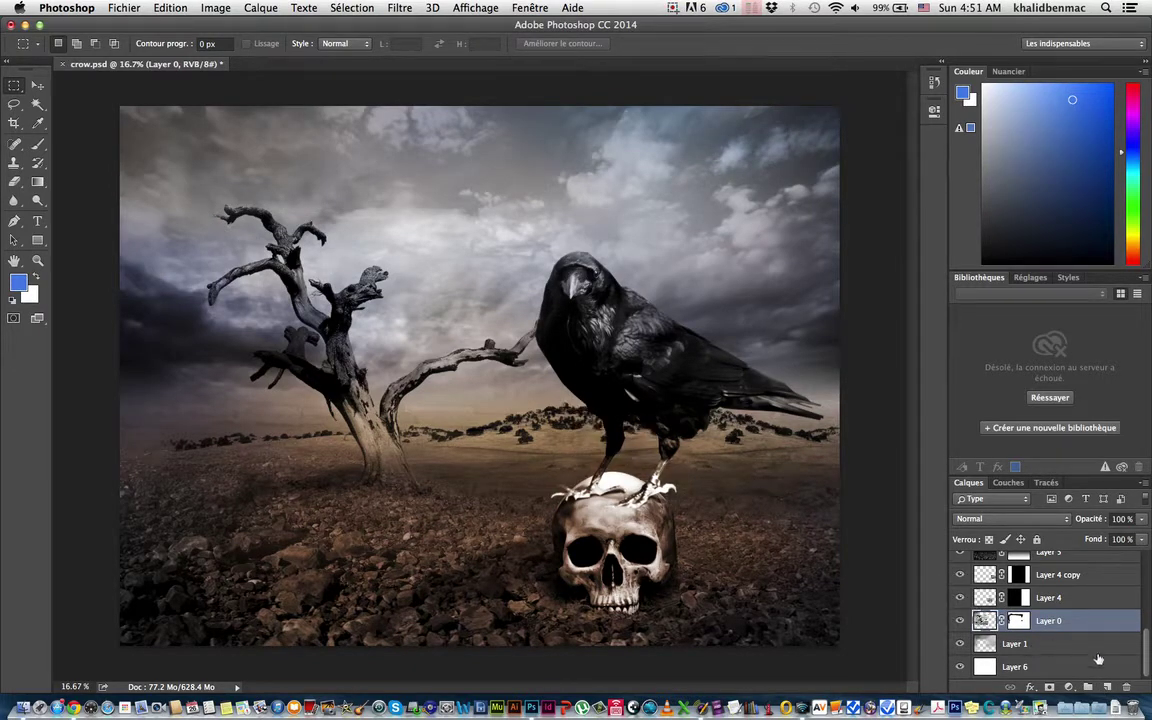
Toggle the crow layer, Layer 3 copy, to compare the image with and without it, and leave it hidden
{"action": "left_click_drag", "start_coordinate": [1148, 660], "coordinate": [1148, 603]}
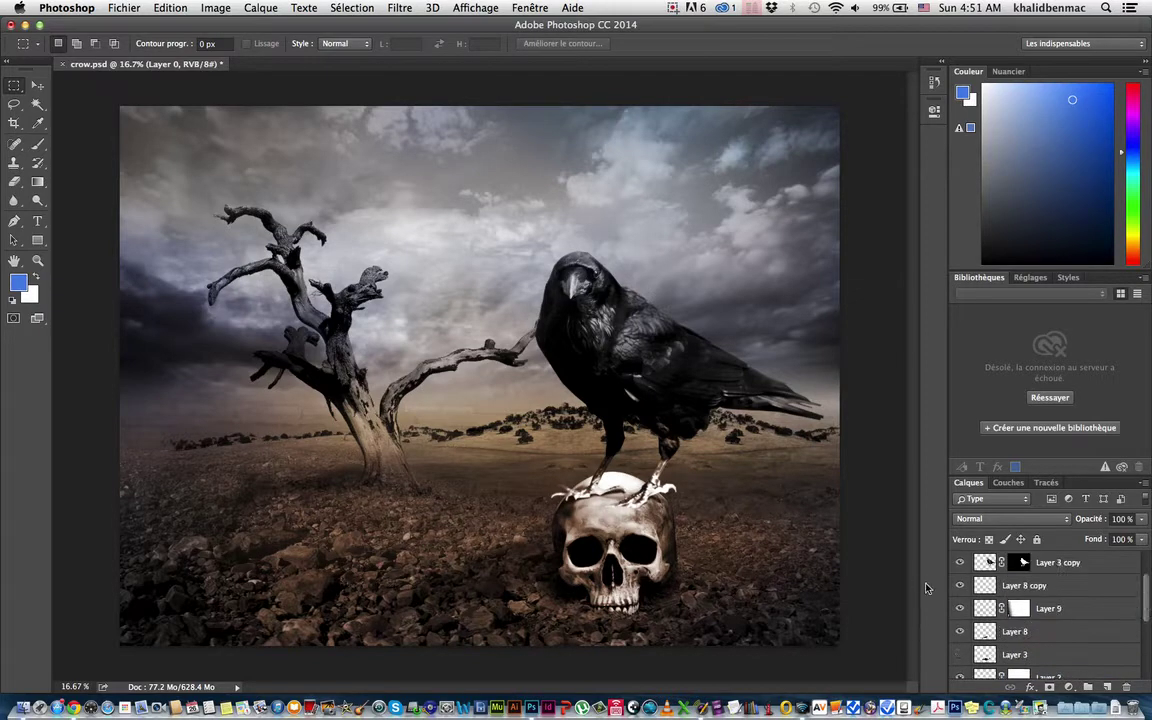
{"action": "left_click", "coordinate": [960, 563]}
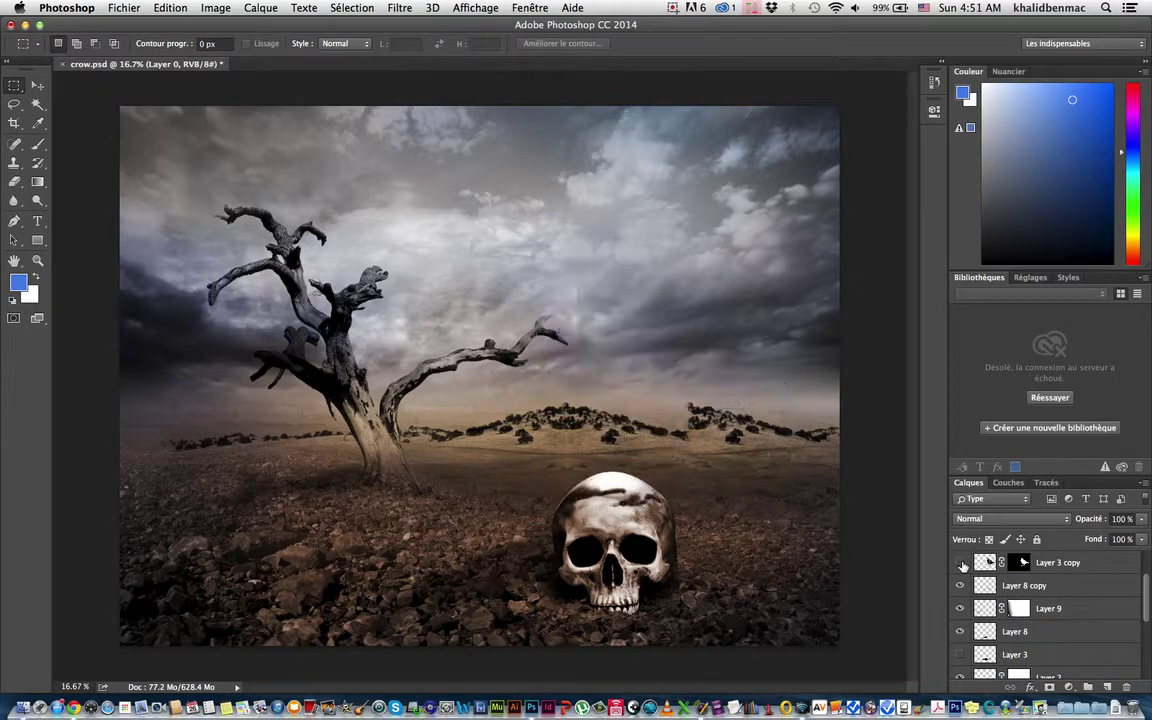
{"action": "left_click", "coordinate": [961, 564]}
{"action": "left_click", "coordinate": [961, 564]}
{"action": "left_click", "coordinate": [961, 564]}
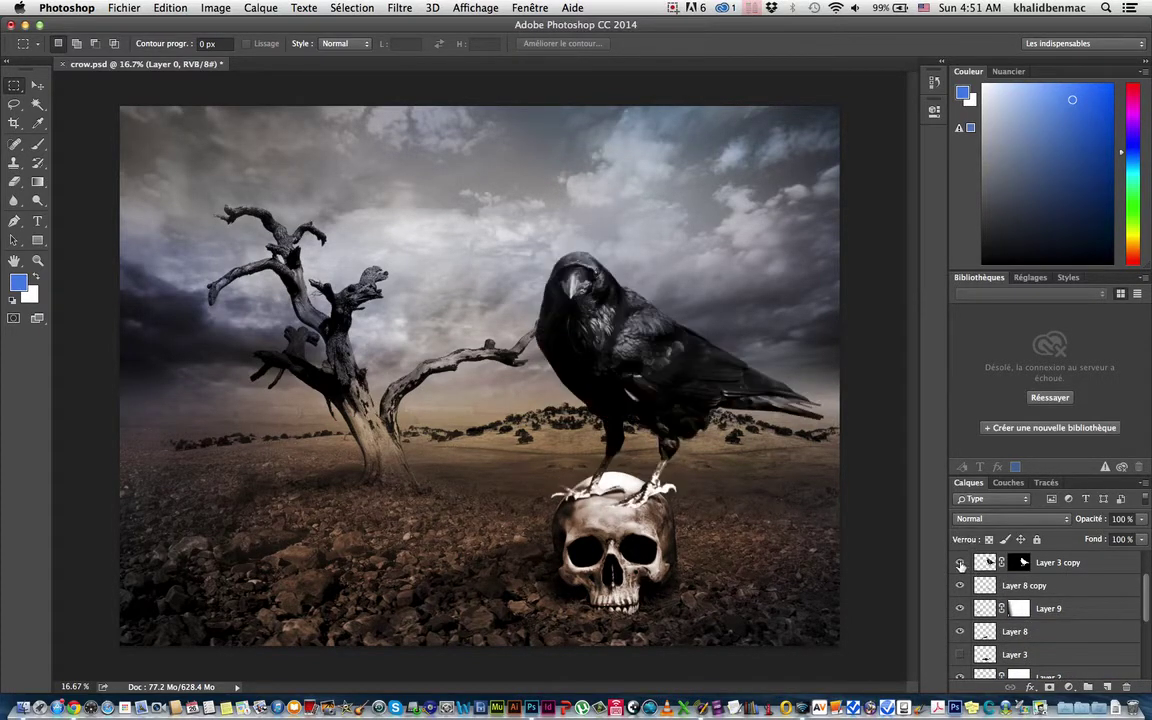
{"action": "left_click", "coordinate": [960, 564]}
{"action": "left_click", "coordinate": [960, 564]}
{"action": "left_click", "coordinate": [960, 563]}
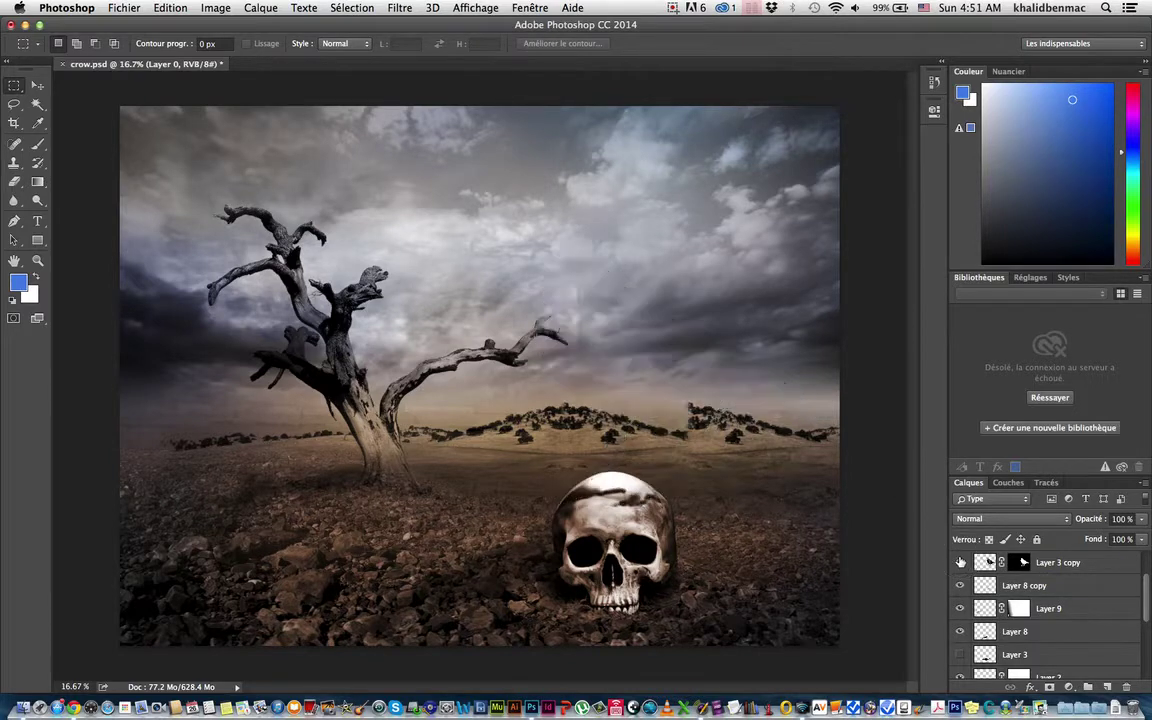
{"action": "left_click", "coordinate": [960, 563]}
{"action": "left_click", "coordinate": [960, 563]}
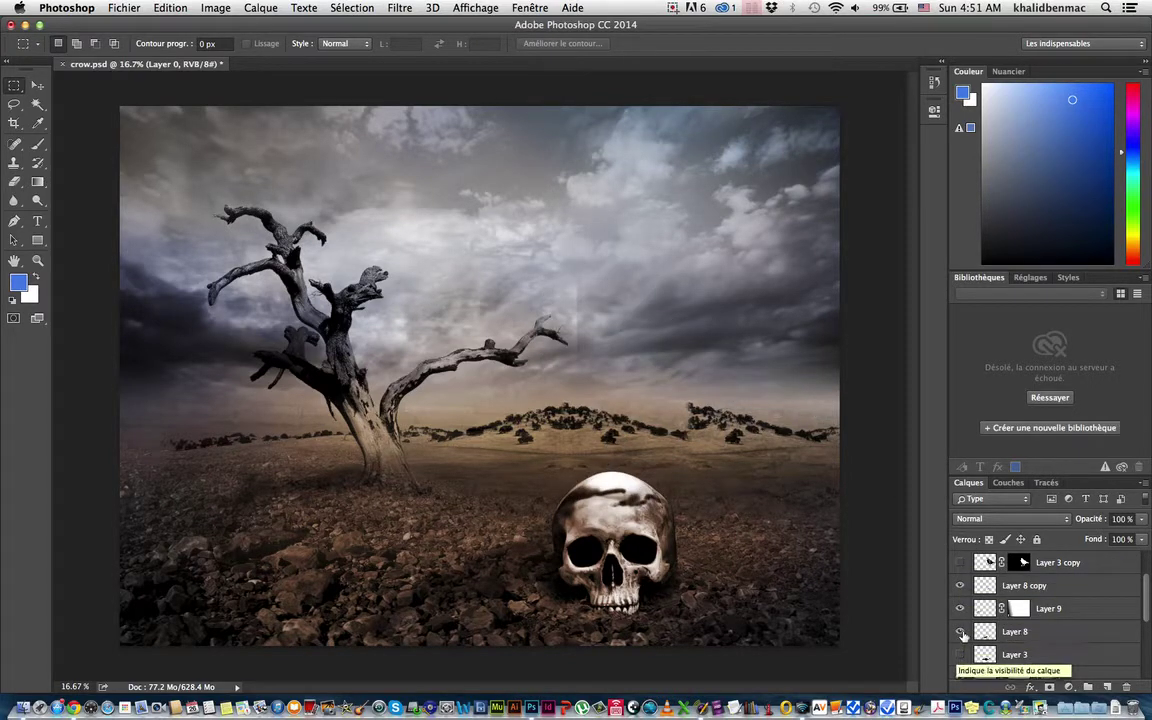
Switch Layer 8 and Layer 9 off and on to examine their effect on the ground and shadows
{"action": "left_click", "coordinate": [961, 632]}
{"action": "left_click", "coordinate": [961, 632]}
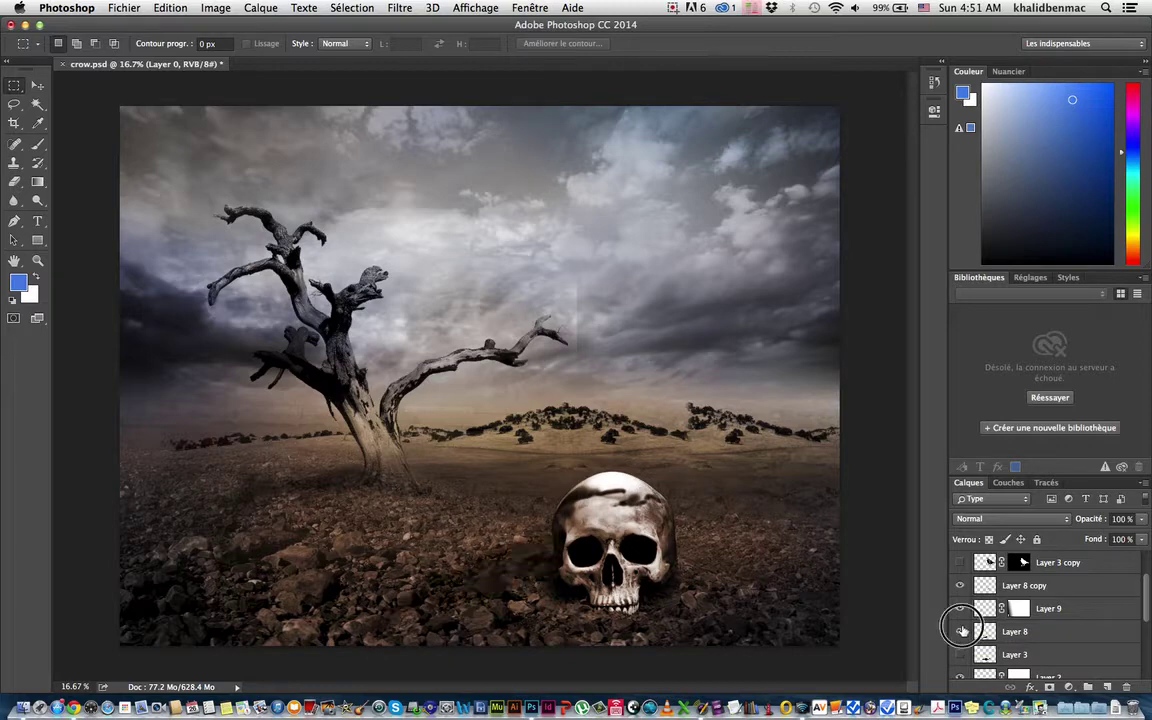
{"action": "left_click", "coordinate": [961, 632]}
{"action": "left_click", "coordinate": [961, 632]}
{"action": "left_click", "coordinate": [961, 632]}
{"action": "left_click", "coordinate": [961, 632]}
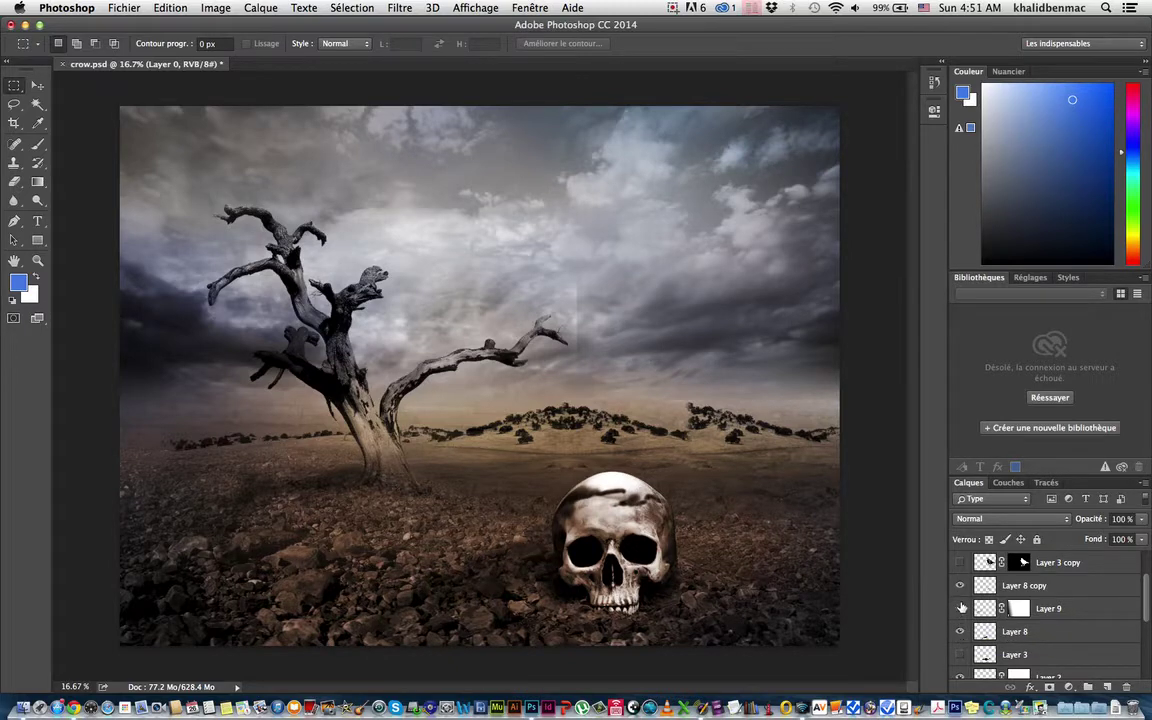
{"action": "left_click", "coordinate": [961, 608]}
{"action": "left_click", "coordinate": [961, 608]}
{"action": "left_click", "coordinate": [961, 608]}
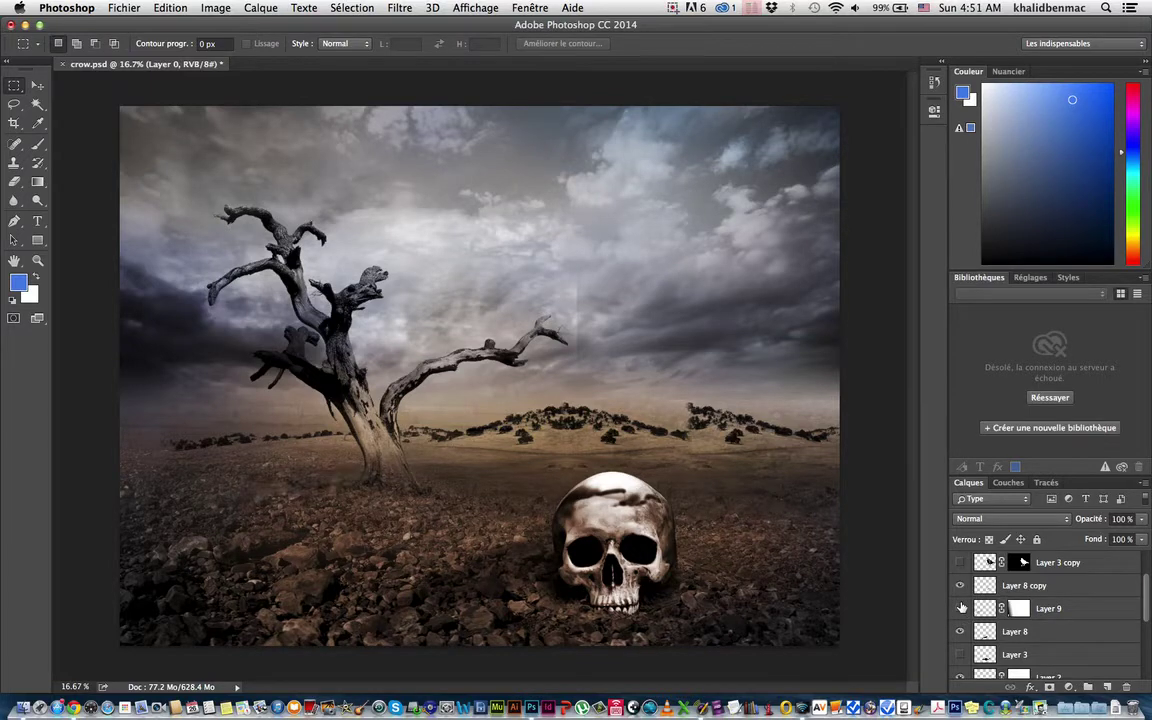
{"action": "left_click", "coordinate": [961, 608]}
Toggle the visibility of Layer 0 to examine which part of the composition it holds
{"action": "scroll", "coordinate": [1017, 640], "scroll_direction": "down", "scroll_amount": 5}
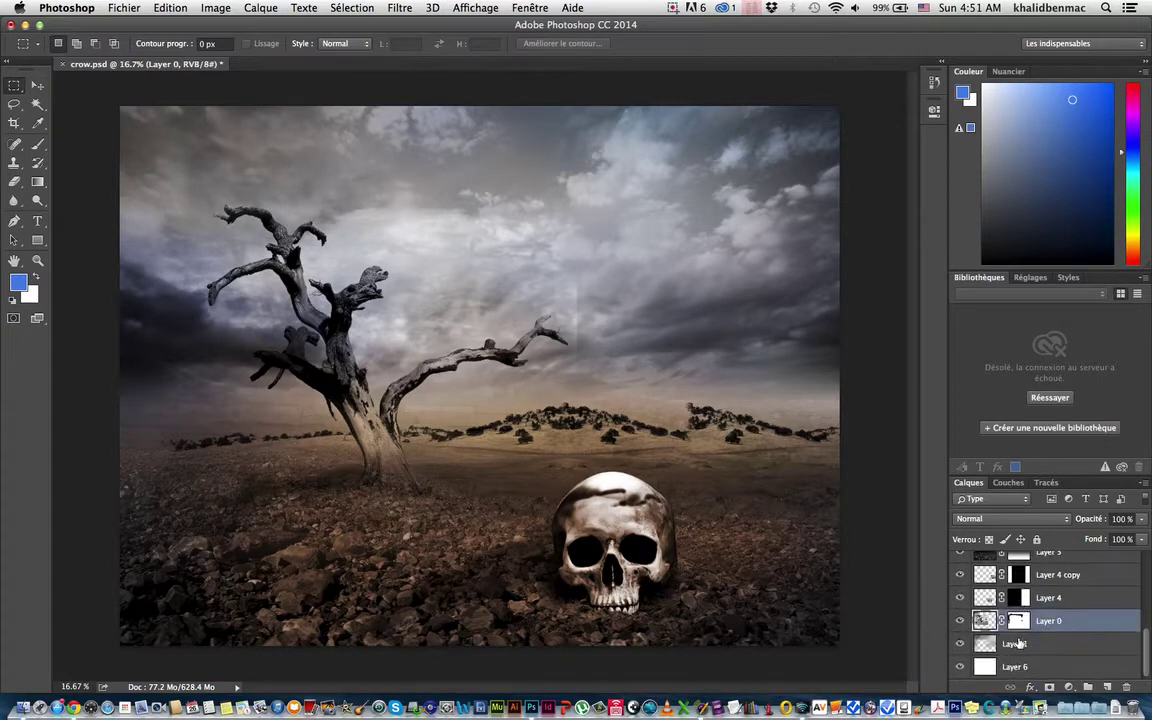
{"action": "left_click", "coordinate": [961, 621]}
{"action": "left_click", "coordinate": [961, 621]}
{"action": "left_click", "coordinate": [961, 621]}
{"action": "left_click", "coordinate": [961, 621]}
{"action": "scroll", "coordinate": [1020, 608], "scroll_direction": "up", "scroll_amount": 3}
{"action": "scroll", "coordinate": [1012, 607], "scroll_direction": "up", "scroll_amount": 5}
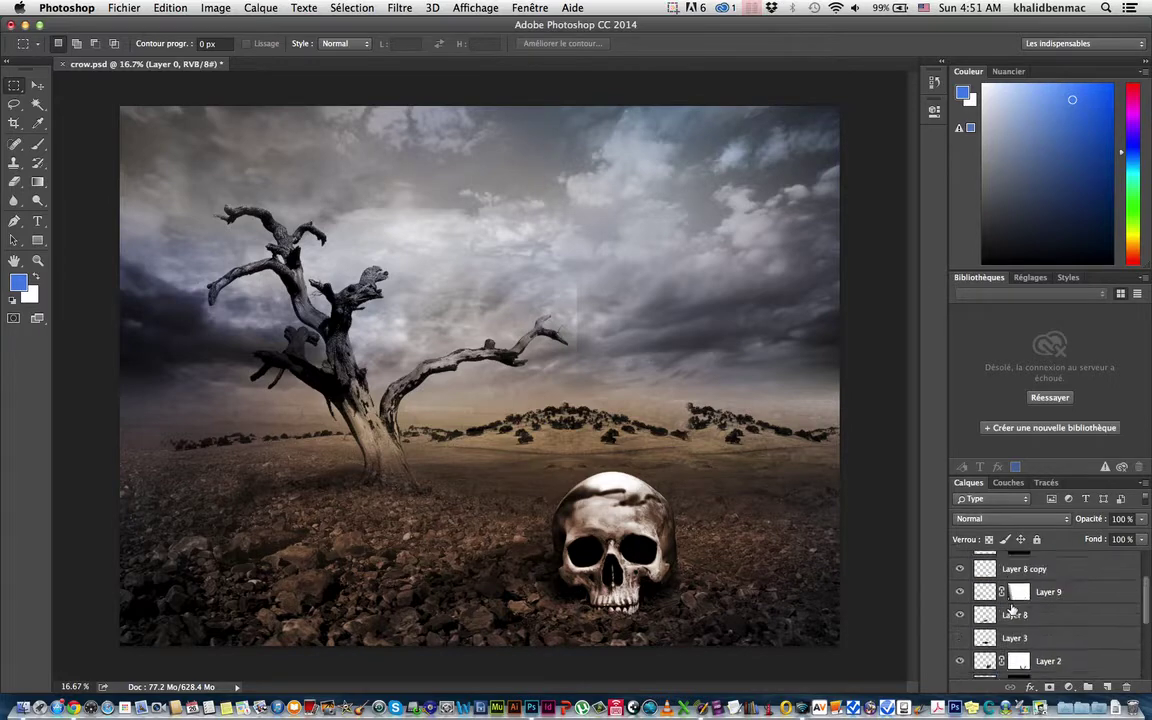
Try out the Lasso and Magic Wand tools and return to the Rectangular Marquee tool
{"action": "mouse_move", "coordinate": [14, 86]}
{"action": "left_mouse_down"}
{"action": "mouse_move", "coordinate": [77, 88]}
{"action": "mouse_move", "coordinate": [70, 120]}
{"action": "mouse_move", "coordinate": [72, 80]}
{"action": "mouse_move", "coordinate": [118, 95]}
{"action": "mouse_move", "coordinate": [11, 93]}
{"action": "mouse_move", "coordinate": [12, 104]}
{"action": "left_mouse_up"}
{"action": "left_click", "coordinate": [14, 105]}
{"action": "mouse_move", "coordinate": [15, 106]}
{"action": "left_mouse_down"}
{"action": "mouse_move", "coordinate": [108, 104]}
{"action": "mouse_move", "coordinate": [122, 116]}
{"action": "mouse_move", "coordinate": [93, 131]}
{"action": "mouse_move", "coordinate": [6, 96]}
{"action": "mouse_move", "coordinate": [87, 103]}
{"action": "mouse_move", "coordinate": [95, 117]}
{"action": "mouse_move", "coordinate": [100, 102]}
{"action": "mouse_move", "coordinate": [98, 118]}
{"action": "mouse_move", "coordinate": [60, 116]}
{"action": "left_mouse_up"}
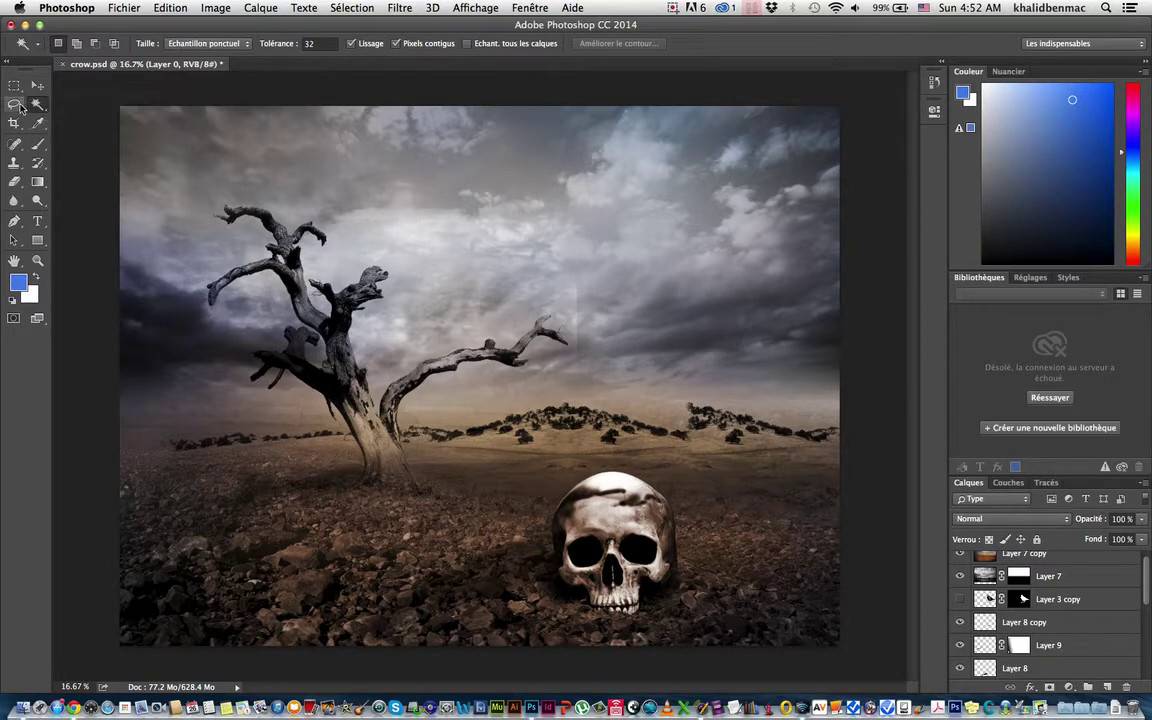
{"action": "left_click", "coordinate": [17, 104]}
{"action": "left_click", "coordinate": [14, 84]}
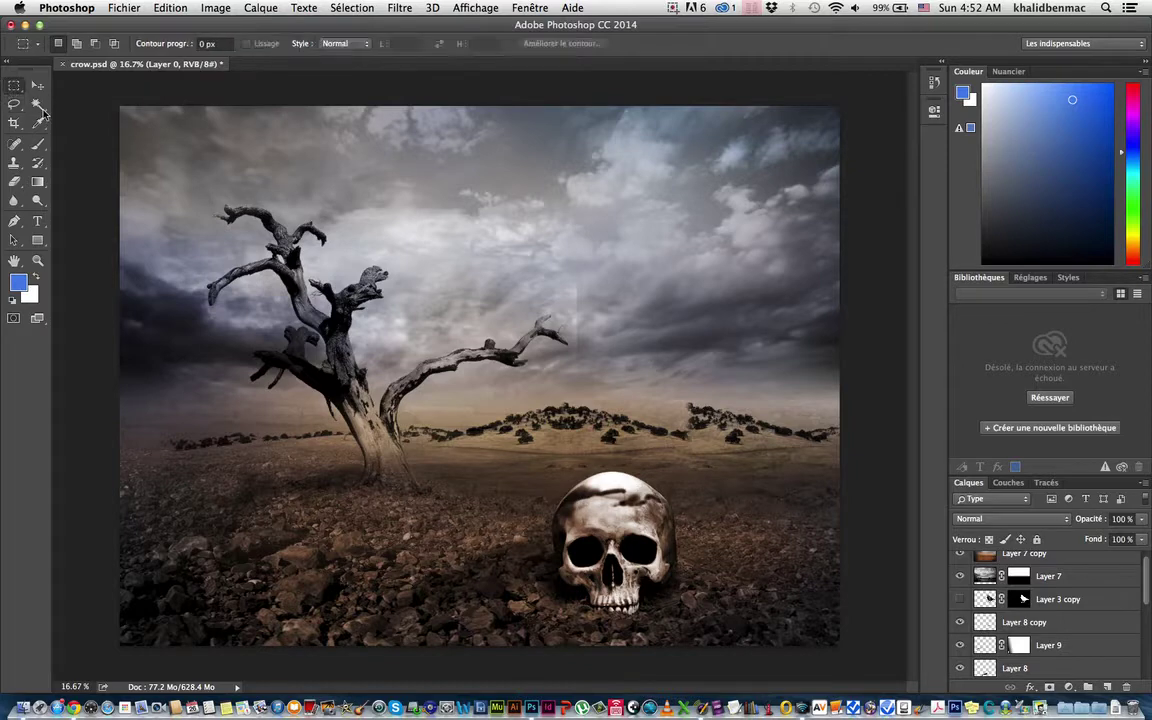
Select the Magic Wand, return to the Rectangular Marquee tool and view its tool variants
{"action": "left_click", "coordinate": [39, 106]}
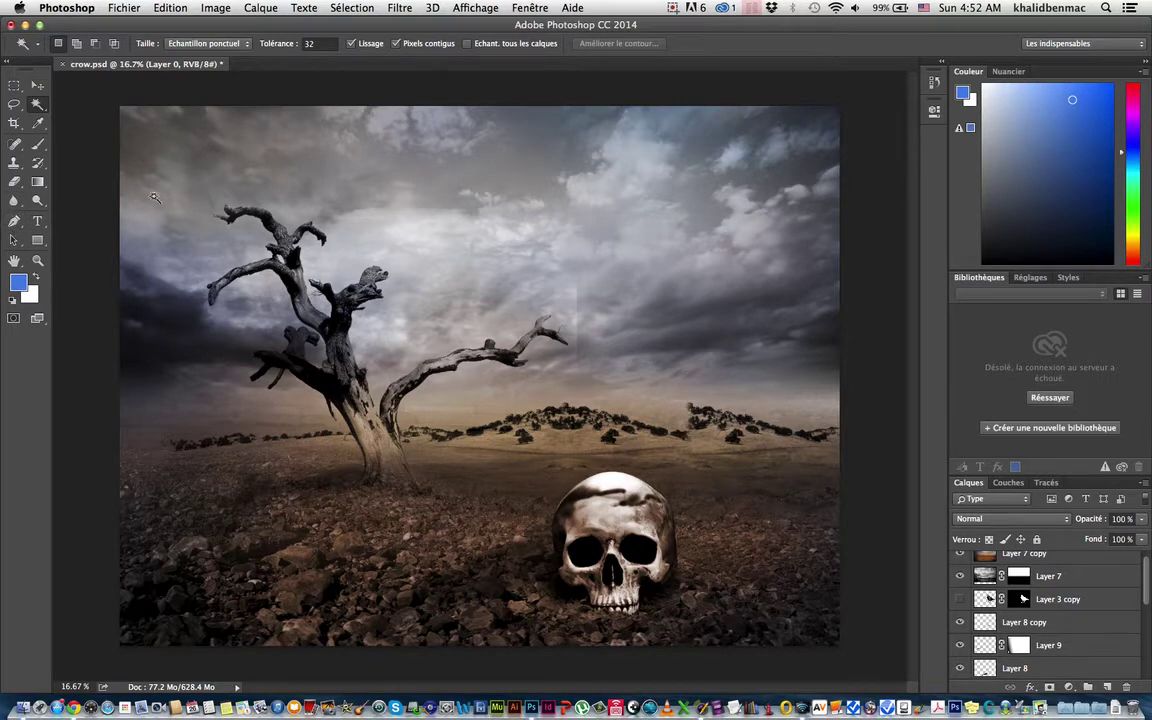
{"action": "left_click_drag", "start_coordinate": [16, 90], "coordinate": [76, 78]}
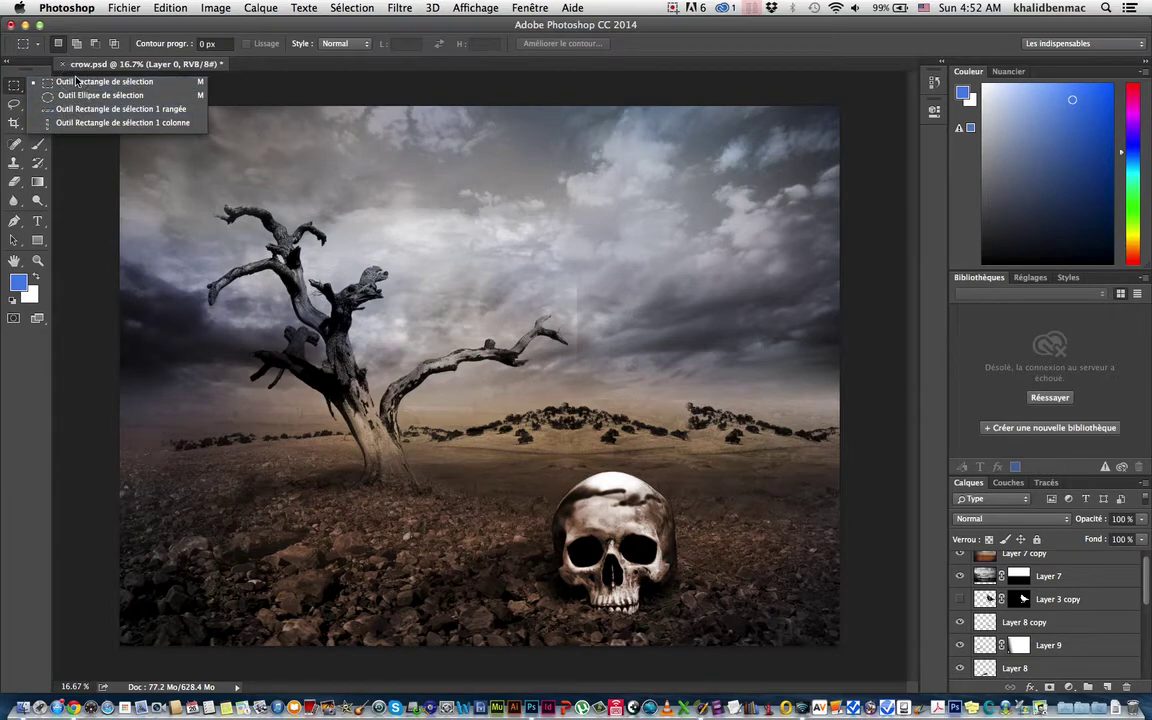
{"action": "left_click", "coordinate": [23, 110]}
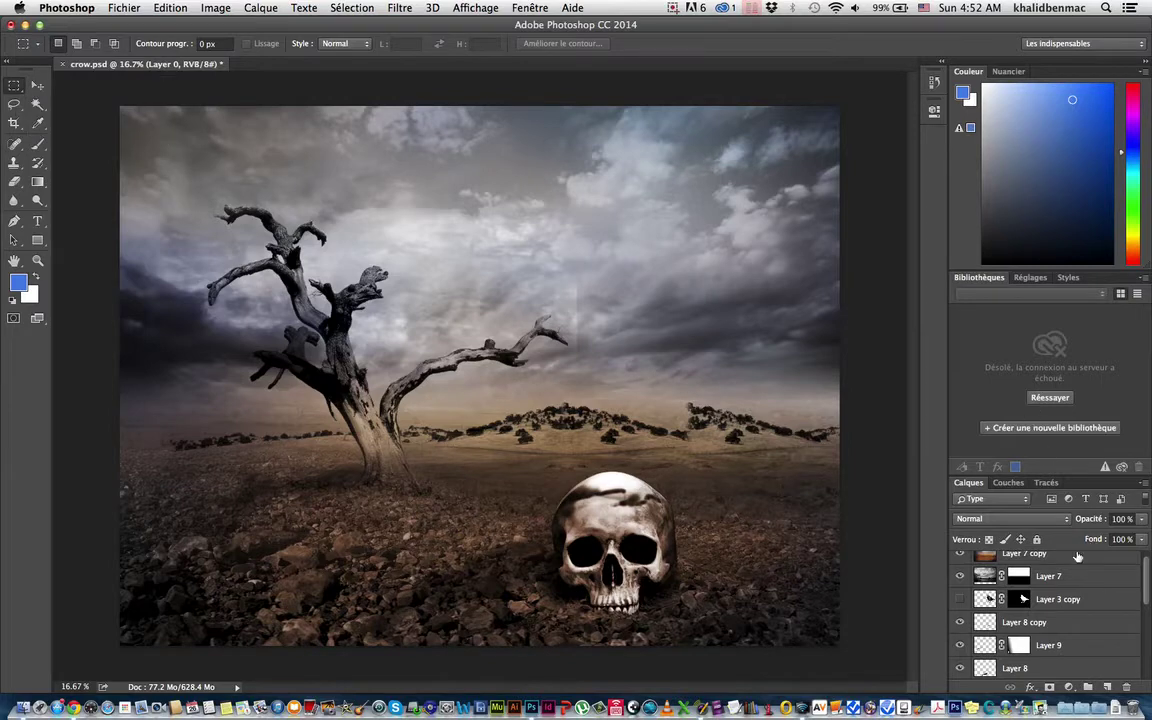
Toggle Layer 7 copy and Layer 7 to examine their effect on colour and sky, leaving both hidden
{"action": "scroll", "coordinate": [1078, 556], "scroll_direction": "up", "scroll_amount": 1}
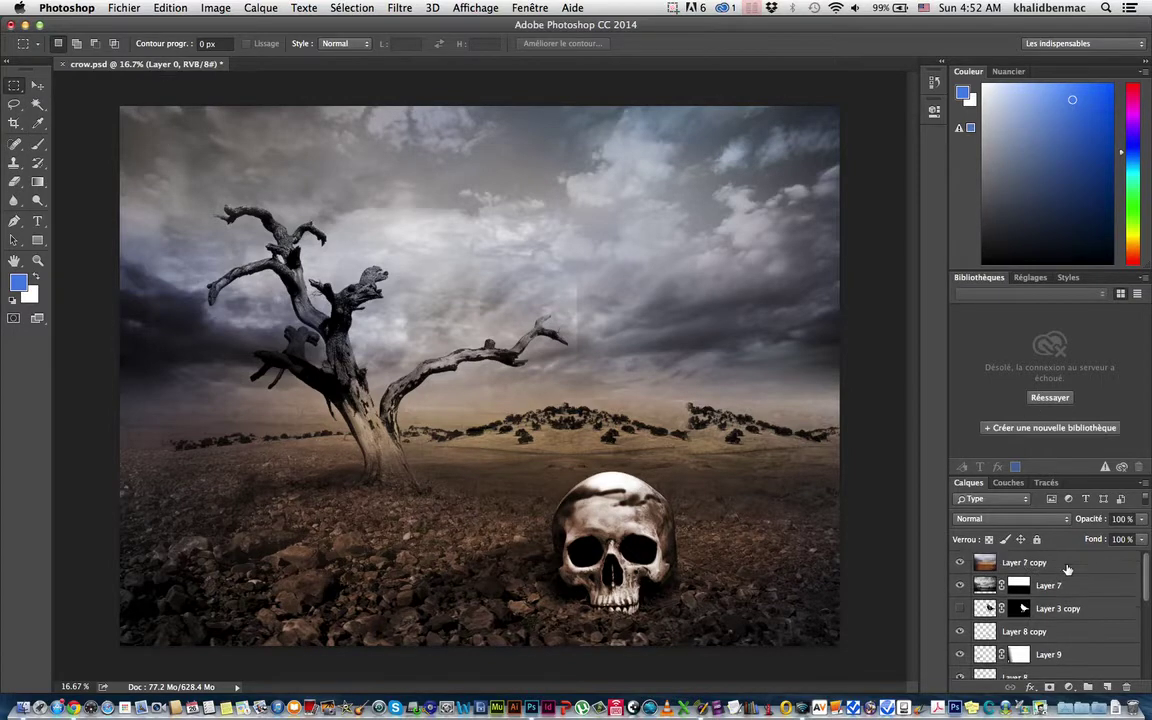
{"action": "left_click", "coordinate": [959, 562]}
{"action": "left_click", "coordinate": [959, 562]}
{"action": "left_click", "coordinate": [959, 562]}
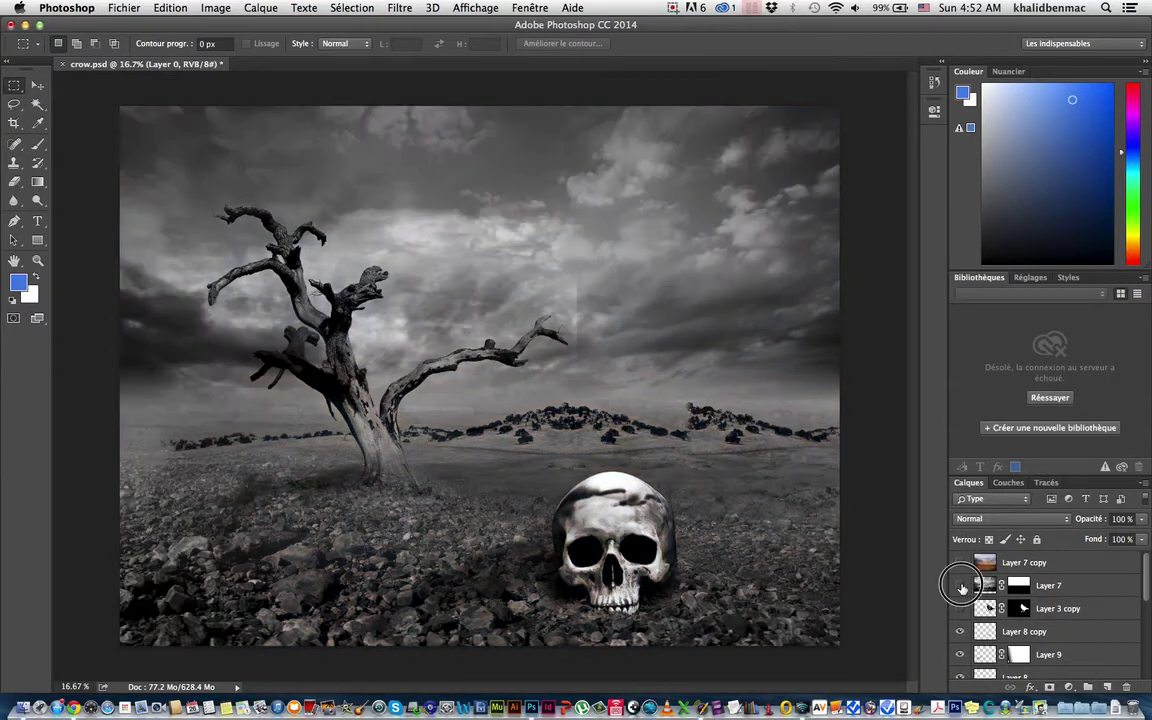
{"action": "left_click", "coordinate": [961, 588]}
{"action": "left_click", "coordinate": [961, 588]}
{"action": "left_click", "coordinate": [961, 588]}
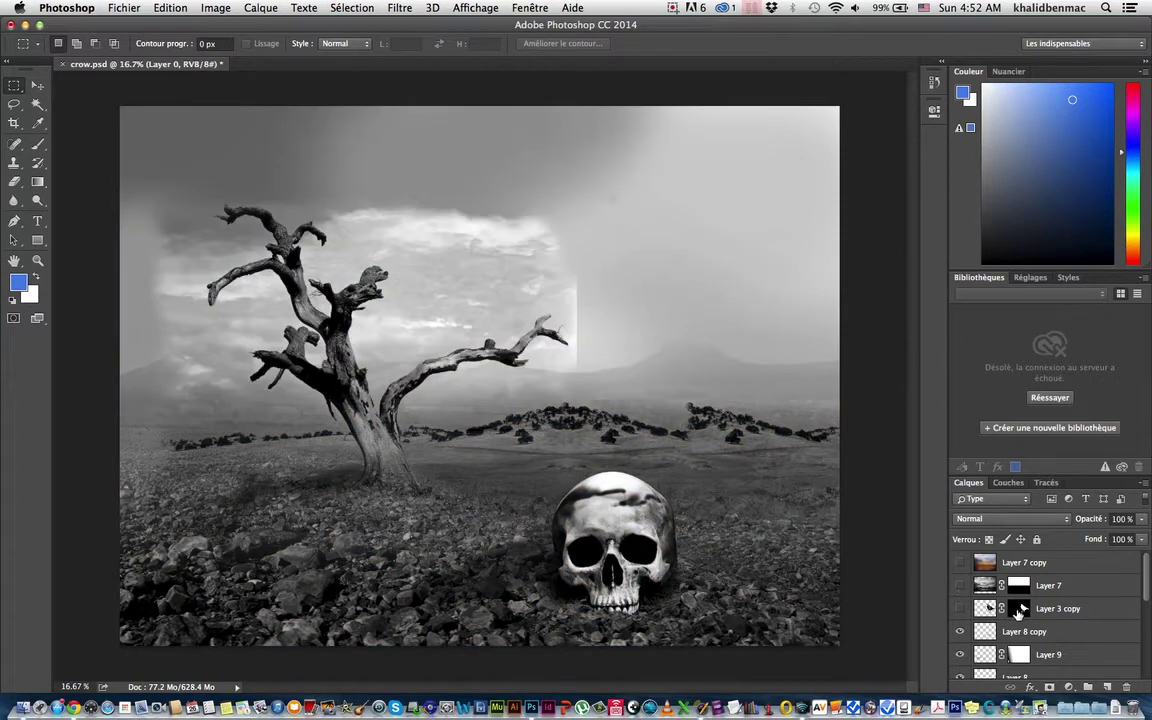
Toggle the skull on Layer 2 off and on to compare, and turn on Layer 3
{"action": "scroll", "coordinate": [1018, 612], "scroll_direction": "down", "scroll_amount": 5}
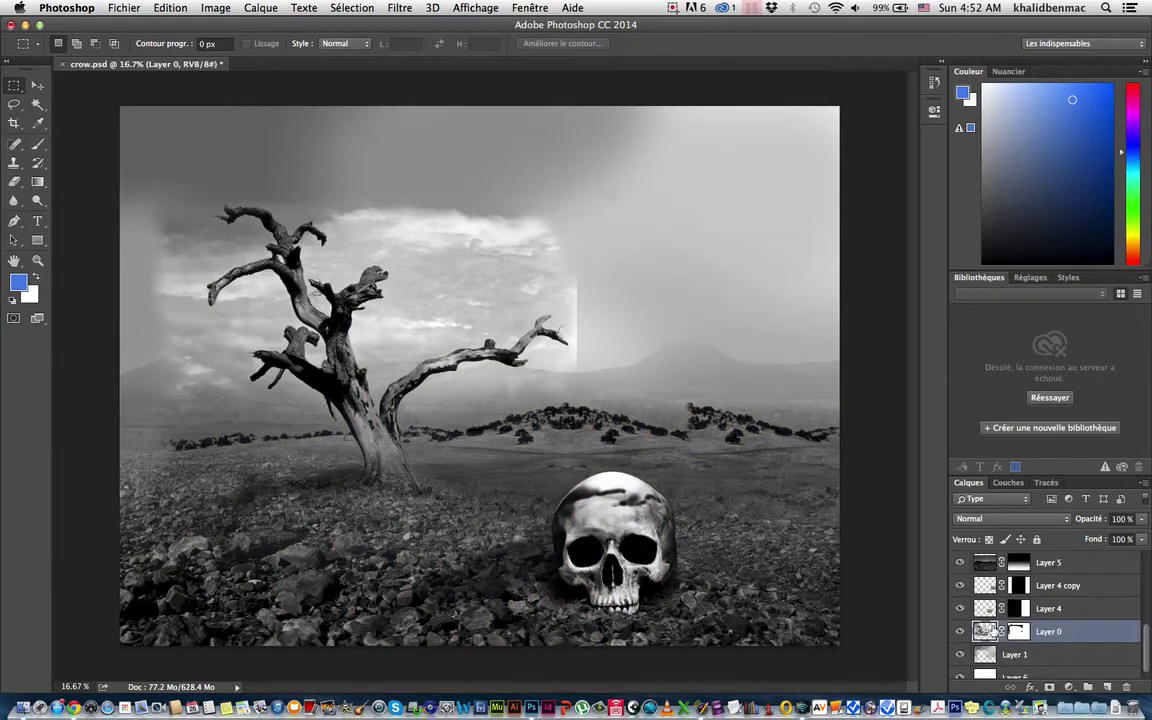
{"action": "scroll", "coordinate": [990, 632], "scroll_direction": "up", "scroll_amount": 5}
{"action": "left_click", "coordinate": [992, 631]}
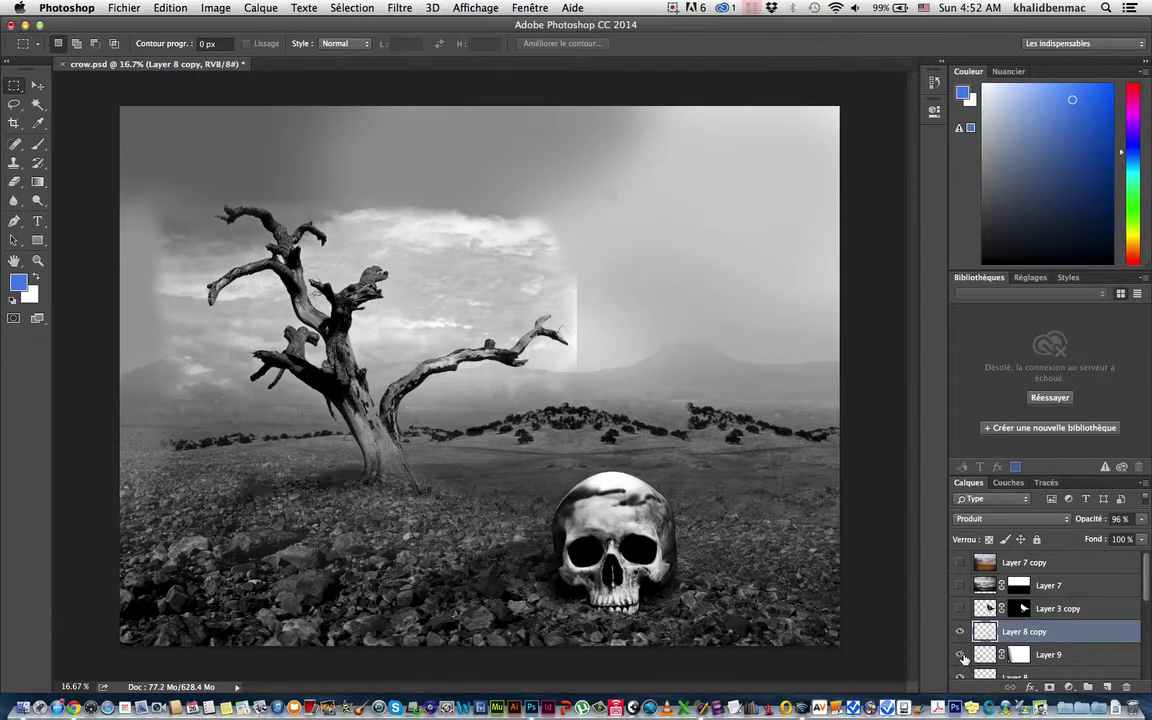
{"action": "scroll", "coordinate": [963, 655], "scroll_direction": "down", "scroll_amount": 5}
{"action": "left_click", "coordinate": [962, 603]}
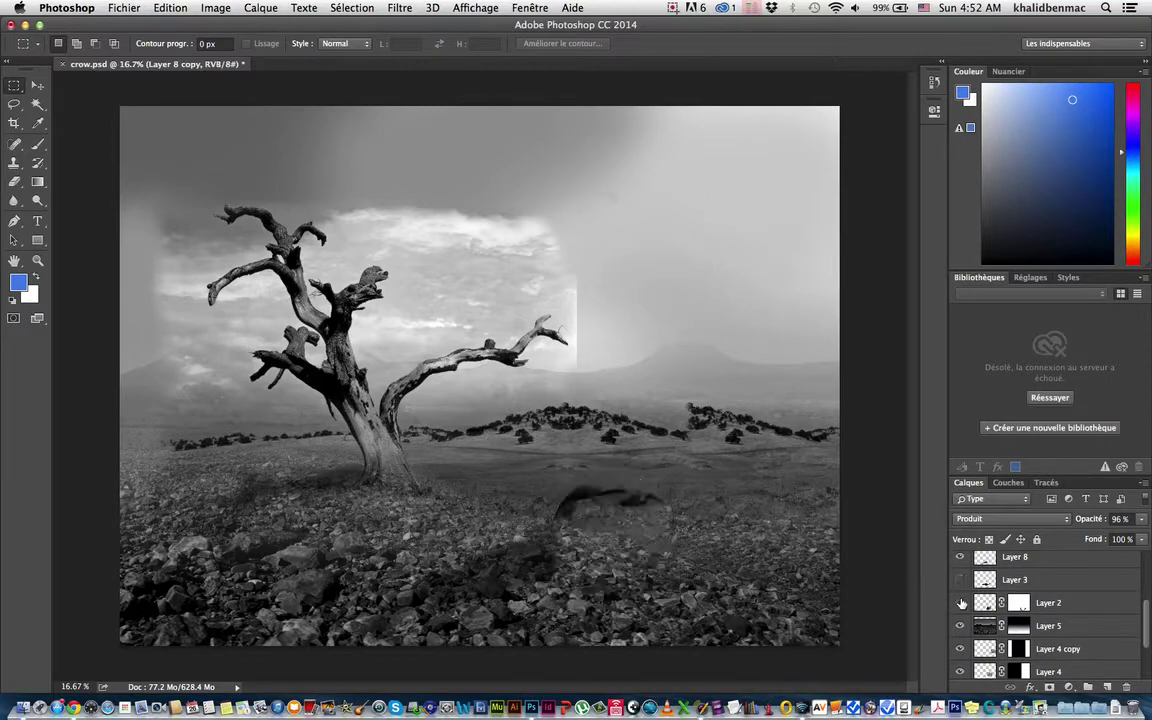
{"action": "left_click", "coordinate": [962, 603]}
{"action": "left_click", "coordinate": [961, 603]}
{"action": "left_click", "coordinate": [961, 602]}
{"action": "left_click", "coordinate": [962, 587]}
Hide Layer 8 copy, Layer 8 and Layer 3 and toggle Layer 9 to examine the shadow layers
{"action": "scroll", "coordinate": [962, 587], "scroll_direction": "up", "scroll_amount": 3}
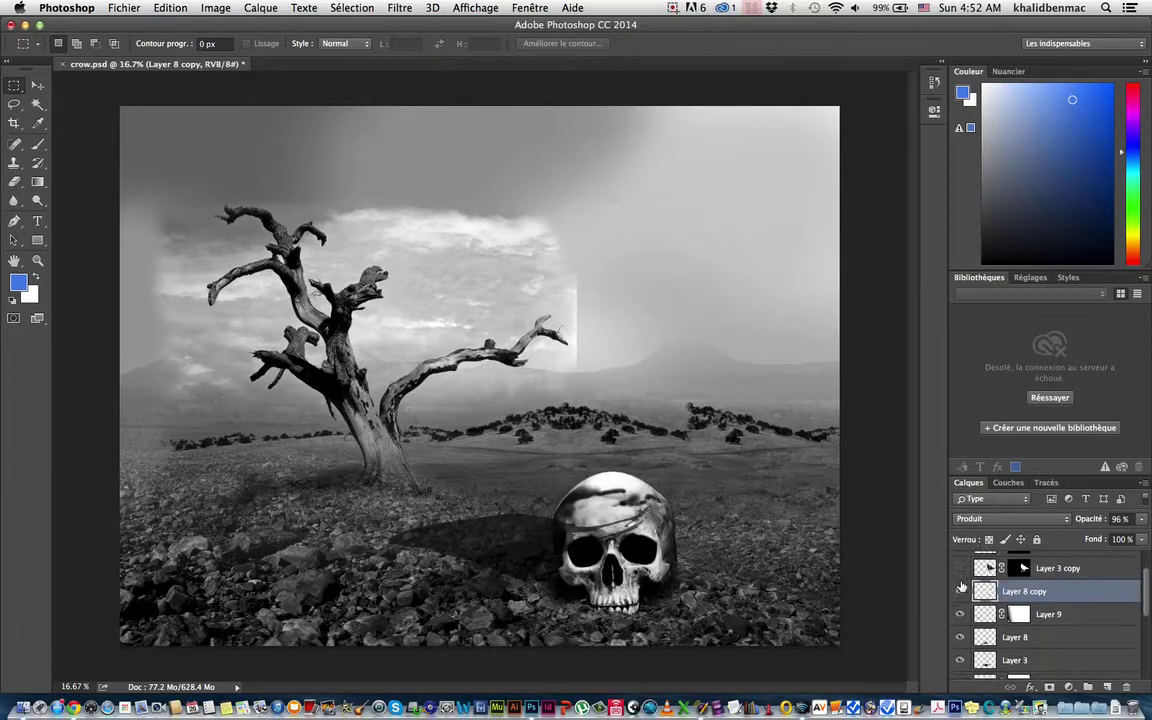
{"action": "left_click", "coordinate": [961, 594]}
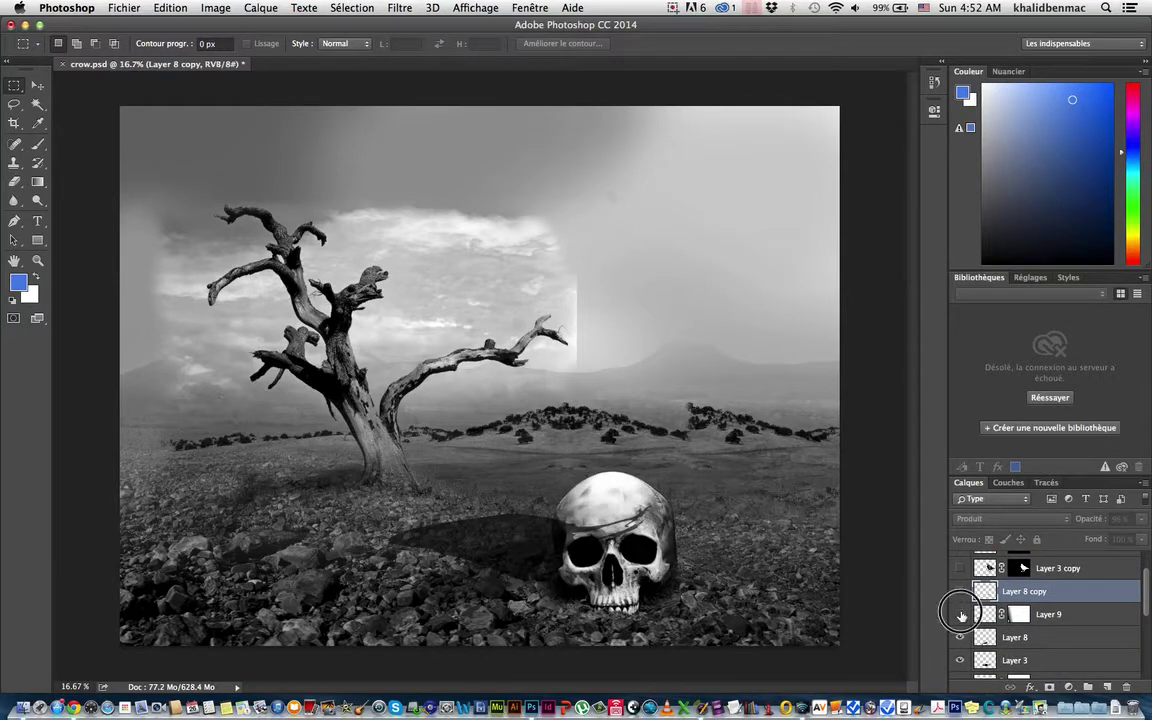
{"action": "left_click", "coordinate": [961, 614]}
{"action": "left_click", "coordinate": [961, 614]}
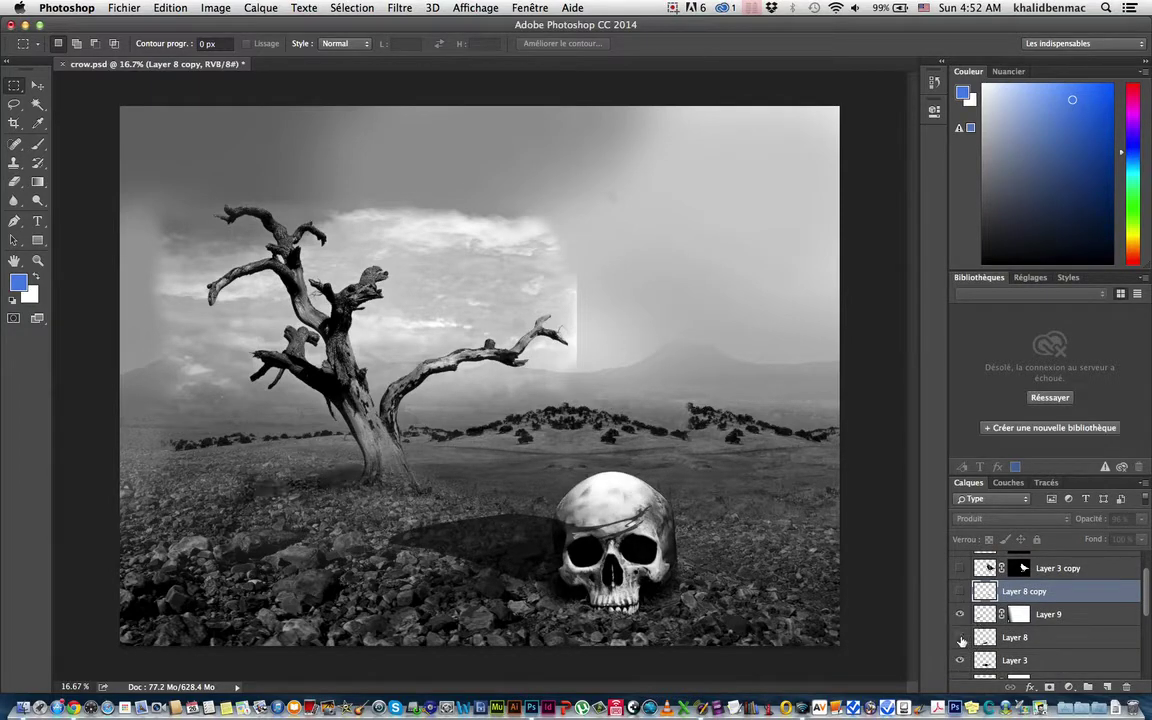
{"action": "left_click", "coordinate": [961, 637]}
{"action": "left_click", "coordinate": [961, 660]}
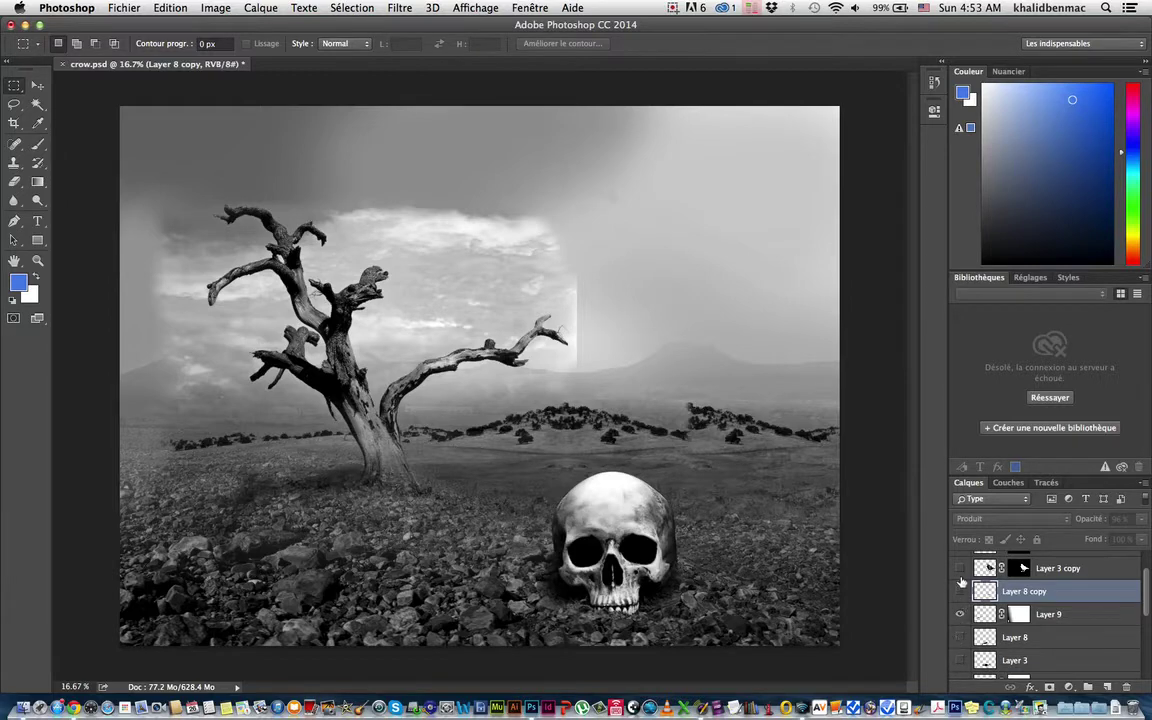
Show Layer 8 copy, Layer 7, the crow on Layer 3 copy and Layer 7 copy again to restore the composition
{"action": "left_click", "coordinate": [961, 591]}
{"action": "left_click", "coordinate": [959, 568]}
{"action": "left_click", "coordinate": [959, 568]}
{"action": "scroll", "coordinate": [957, 568], "scroll_direction": "up", "scroll_amount": 2}
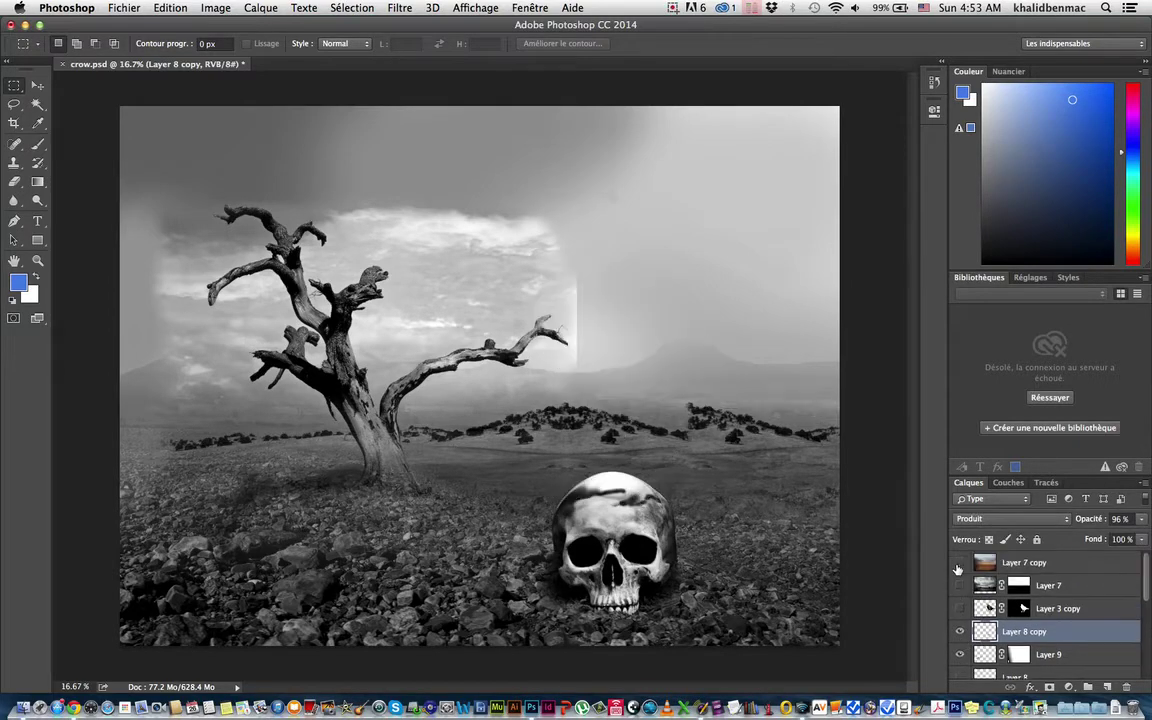
{"action": "left_click", "coordinate": [960, 588]}
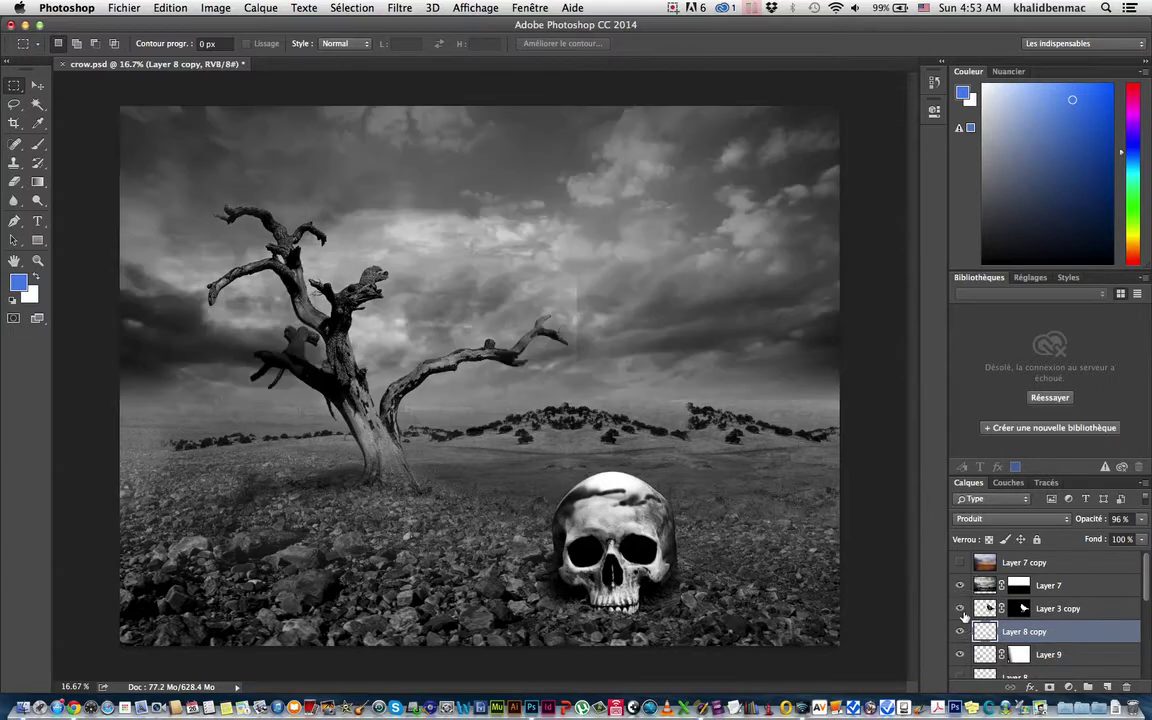
{"action": "left_click", "coordinate": [960, 608]}
{"action": "left_click", "coordinate": [961, 564]}
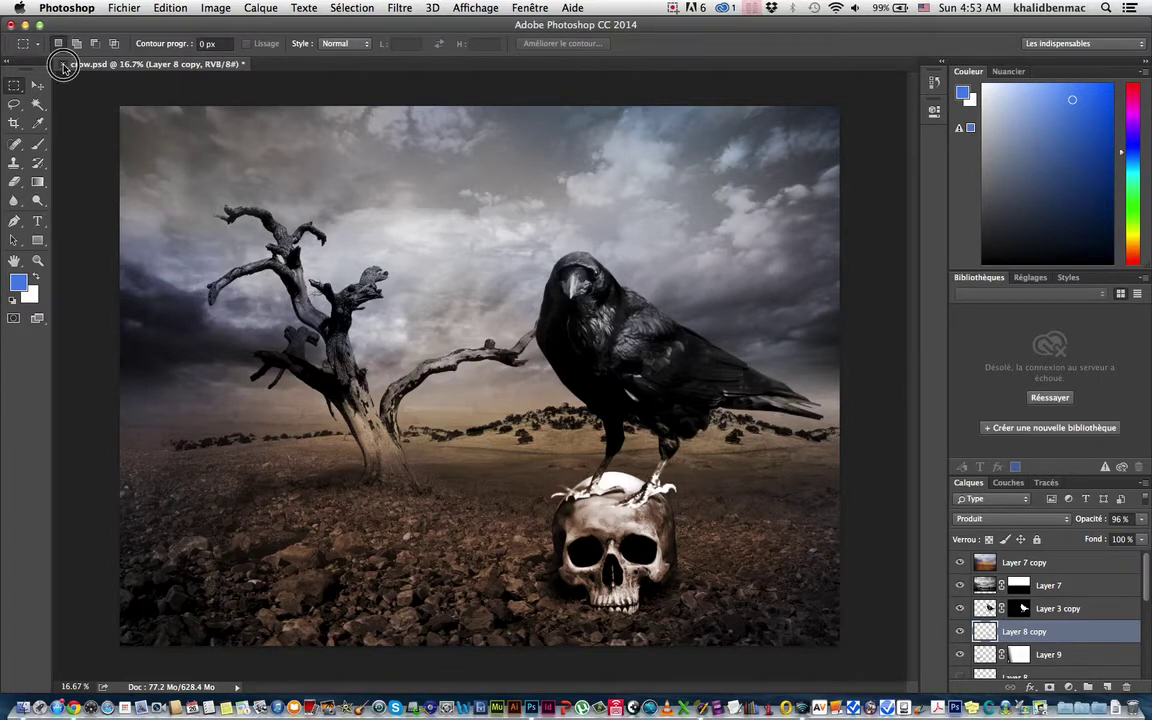
Close the crow.psd document
{"action": "key", "text": "super+q"}
{"action": "left_click", "coordinate": [508, 247]}
{"action": "left_click", "coordinate": [112, 9]}
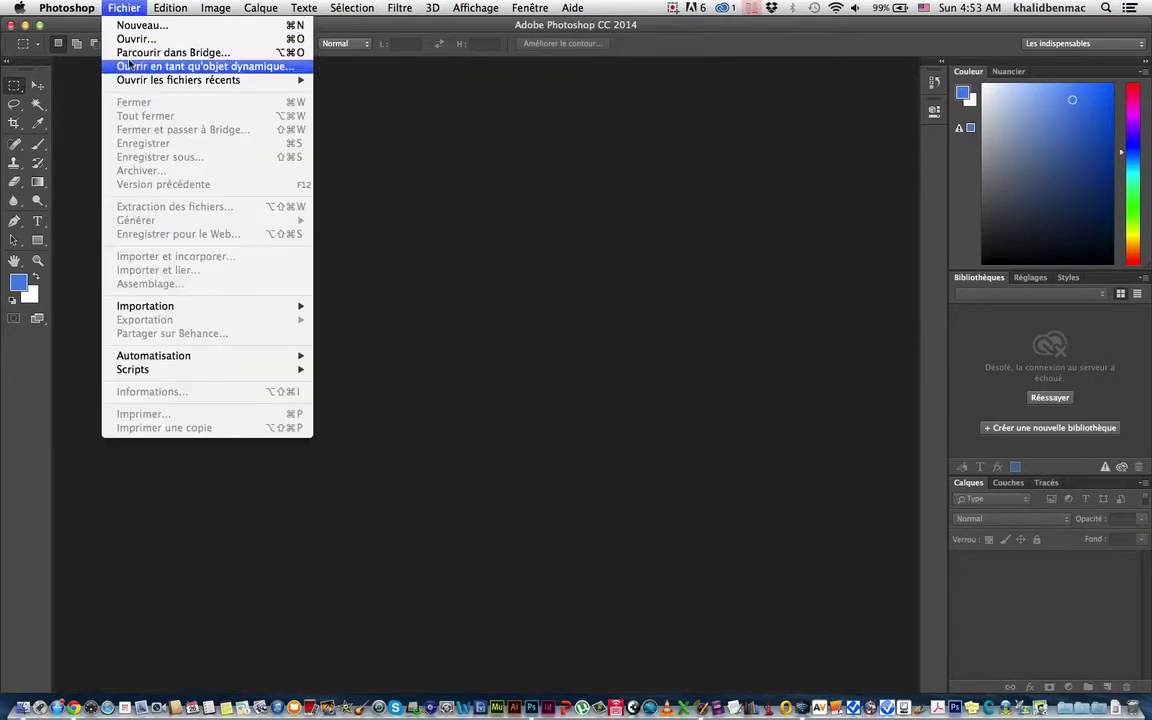
{"action": "left_click_drag", "start_coordinate": [190, 37], "coordinate": [404, 153]}
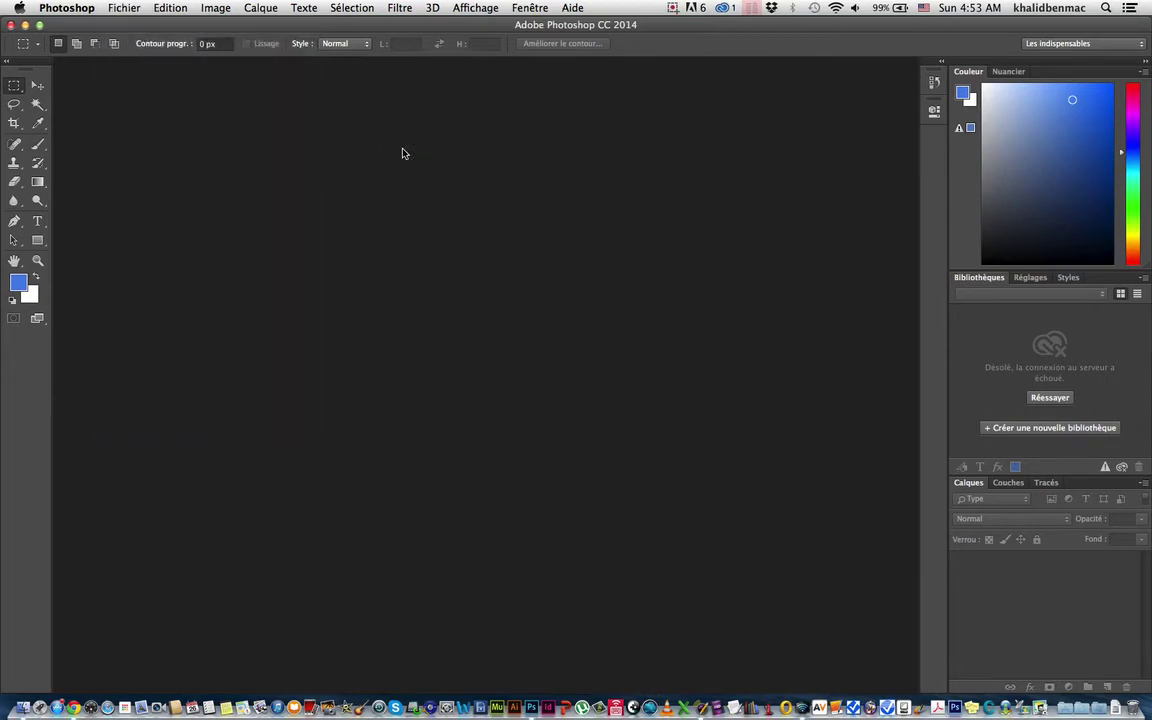
{"action": "left_click", "coordinate": [123, 8]}
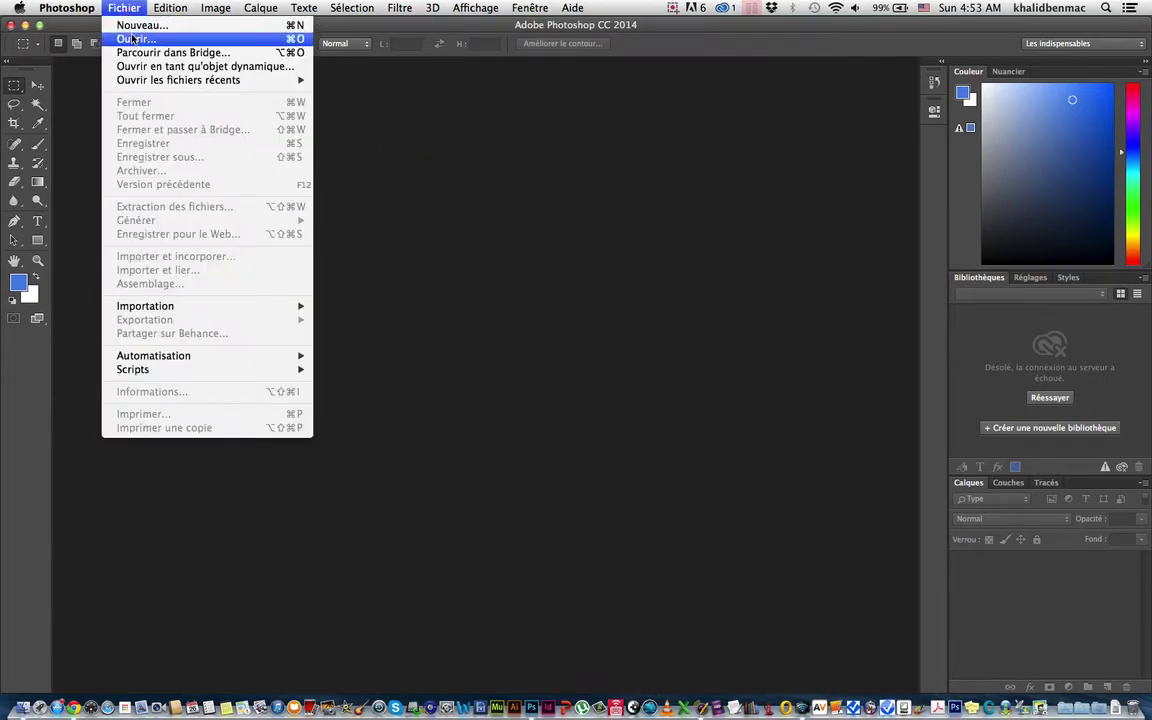
{"action": "left_click", "coordinate": [134, 39]}
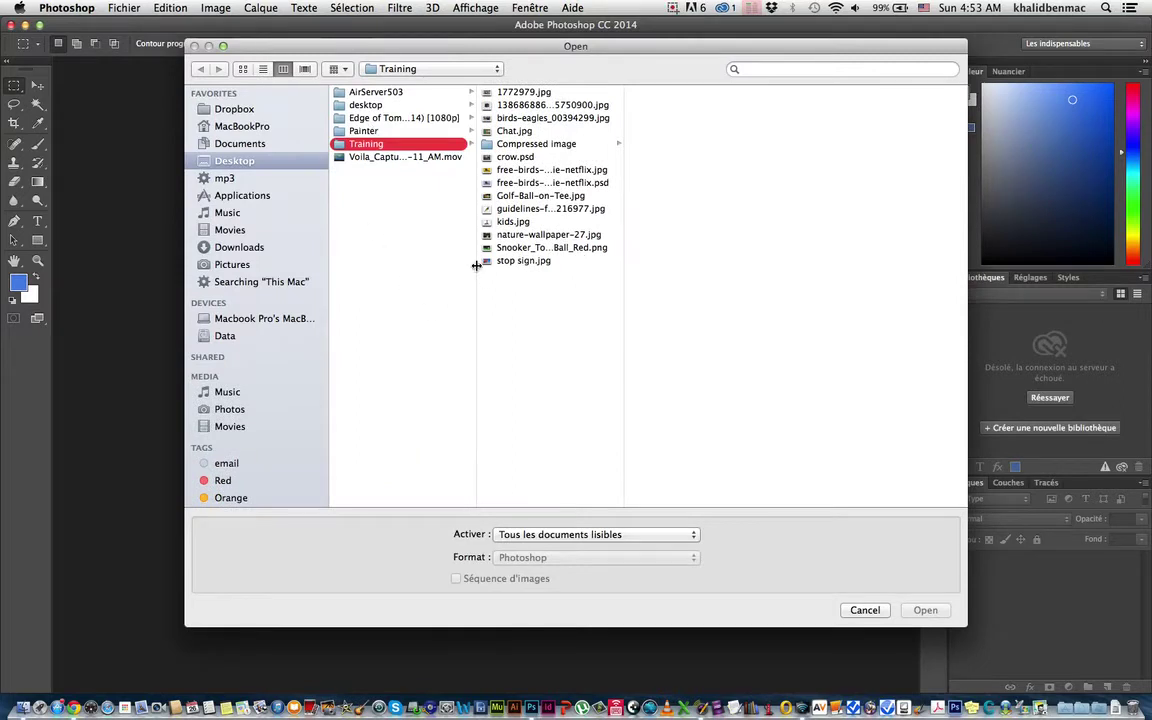
{"action": "left_click", "coordinate": [865, 610]}
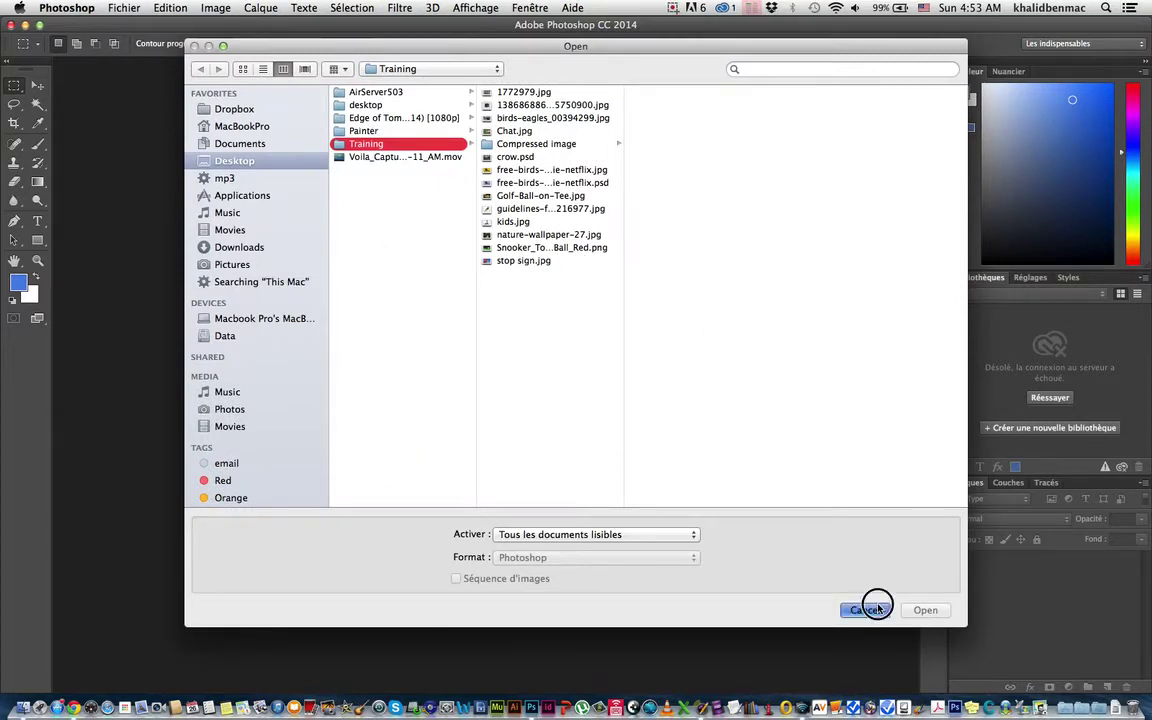
Open the image Golf-Ball-on-Tee.jpg from the Training folder on the Desktop
{"action": "left_click", "coordinate": [120, 8]}
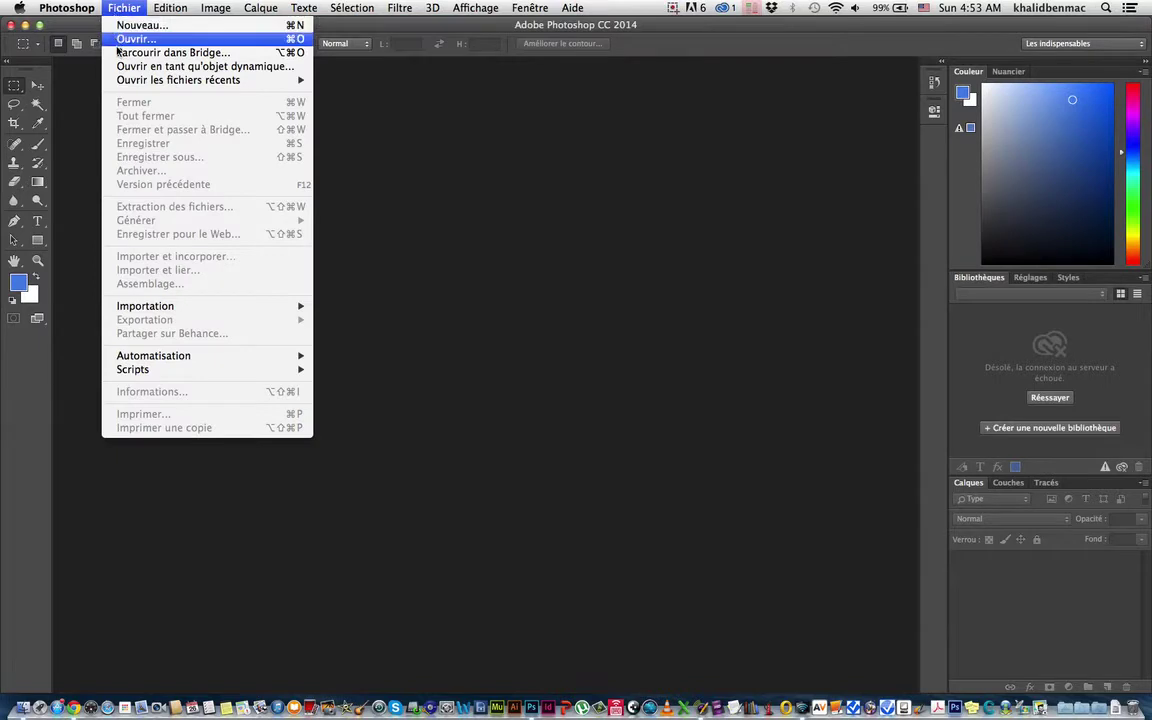
{"action": "left_click", "coordinate": [120, 38]}
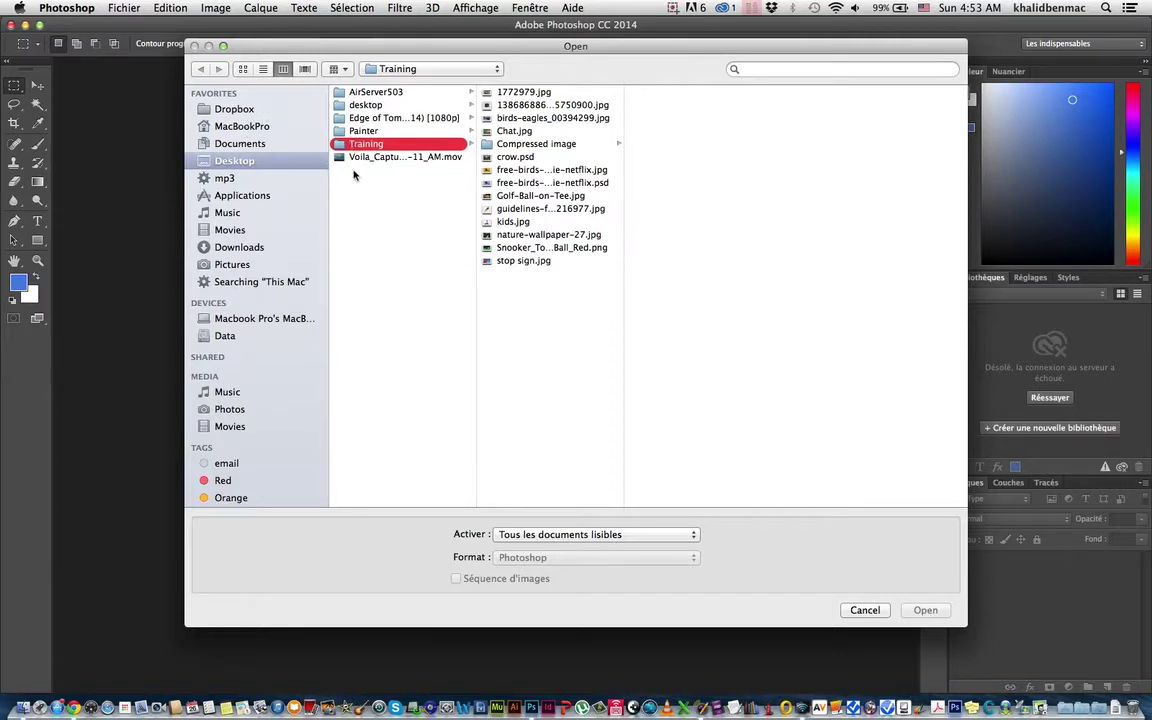
{"action": "left_click", "coordinate": [531, 196]}
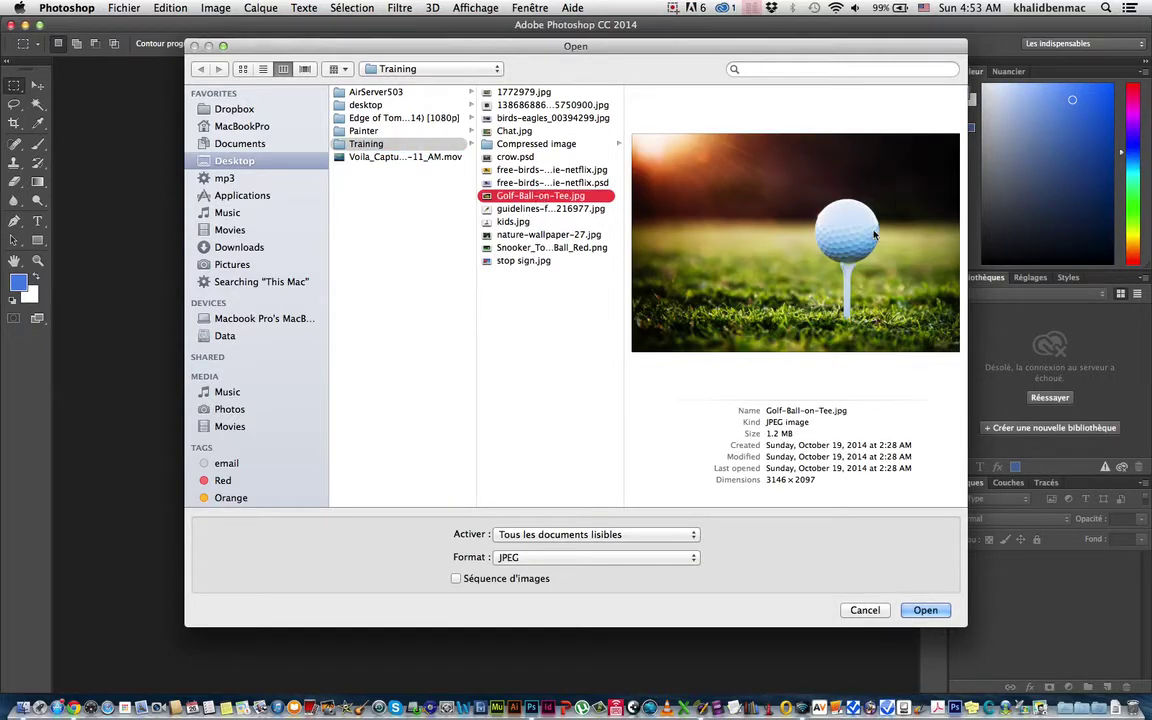
{"action": "left_click", "coordinate": [925, 610]}
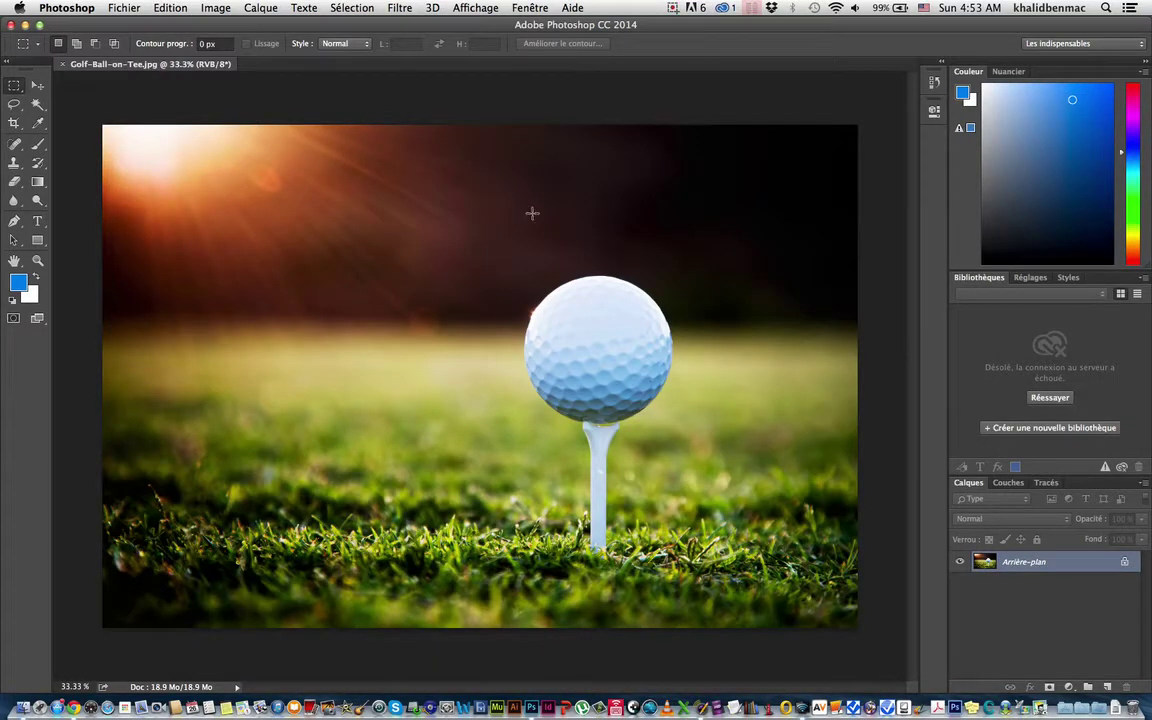
Try out the Rectangular Marquee tool with several selections over the sunlit area, deselecting each one
{"action": "left_click_drag", "start_coordinate": [14, 92], "coordinate": [58, 98]}
{"action": "left_click_drag", "start_coordinate": [172, 208], "coordinate": [312, 350]}
{"action": "left_click", "coordinate": [210, 197]}
{"action": "left_click_drag", "start_coordinate": [178, 182], "coordinate": [293, 275]}
{"action": "left_click", "coordinate": [185, 187]}
{"action": "left_click_drag", "start_coordinate": [25, 88], "coordinate": [90, 77]}
{"action": "left_click_drag", "start_coordinate": [246, 241], "coordinate": [268, 257]}
{"action": "left_click", "coordinate": [309, 291]}
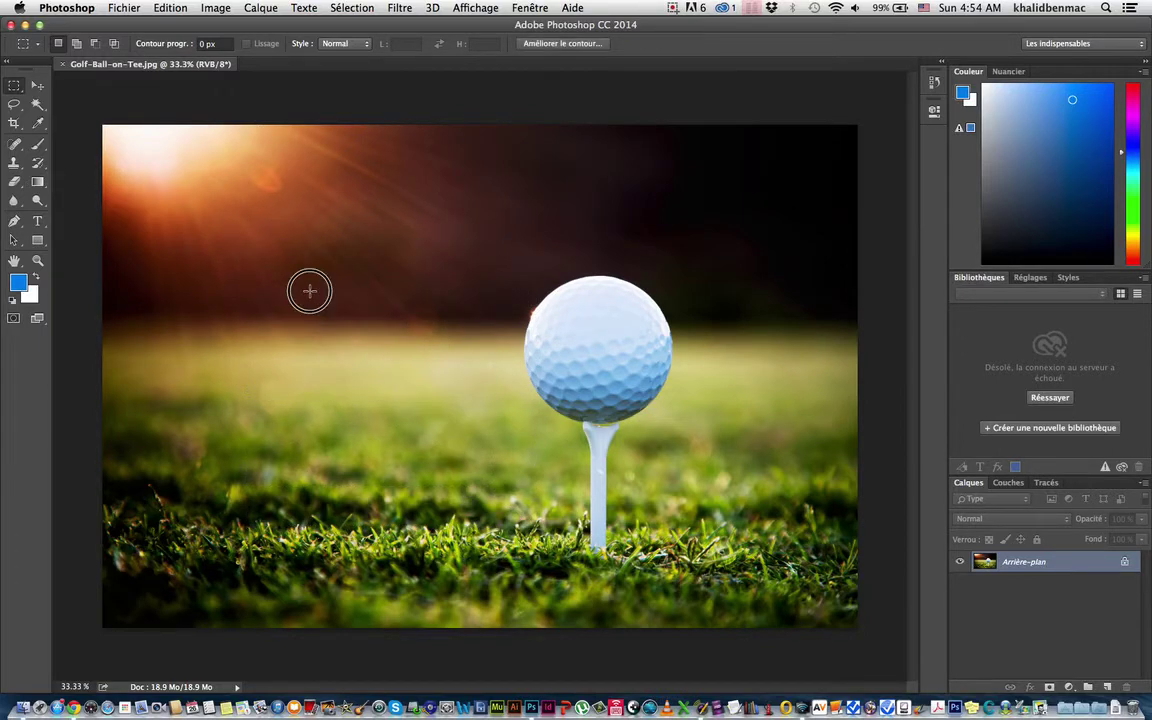
{"action": "left_click_drag", "start_coordinate": [195, 228], "coordinate": [368, 420]}
{"action": "left_click", "coordinate": [311, 198]}
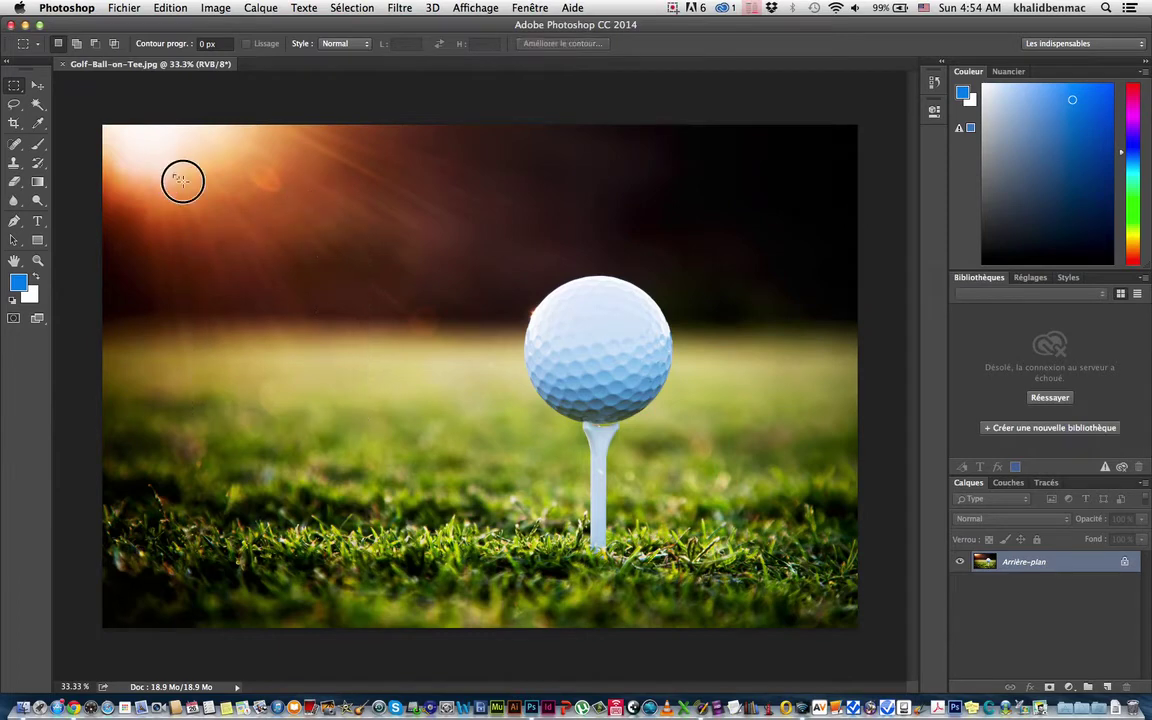
Make a rectangular selection over the sunlit background and add three progressively smaller rectangles to it, extending toward the golf ball
{"action": "left_click_drag", "start_coordinate": [173, 175], "coordinate": [348, 376]}
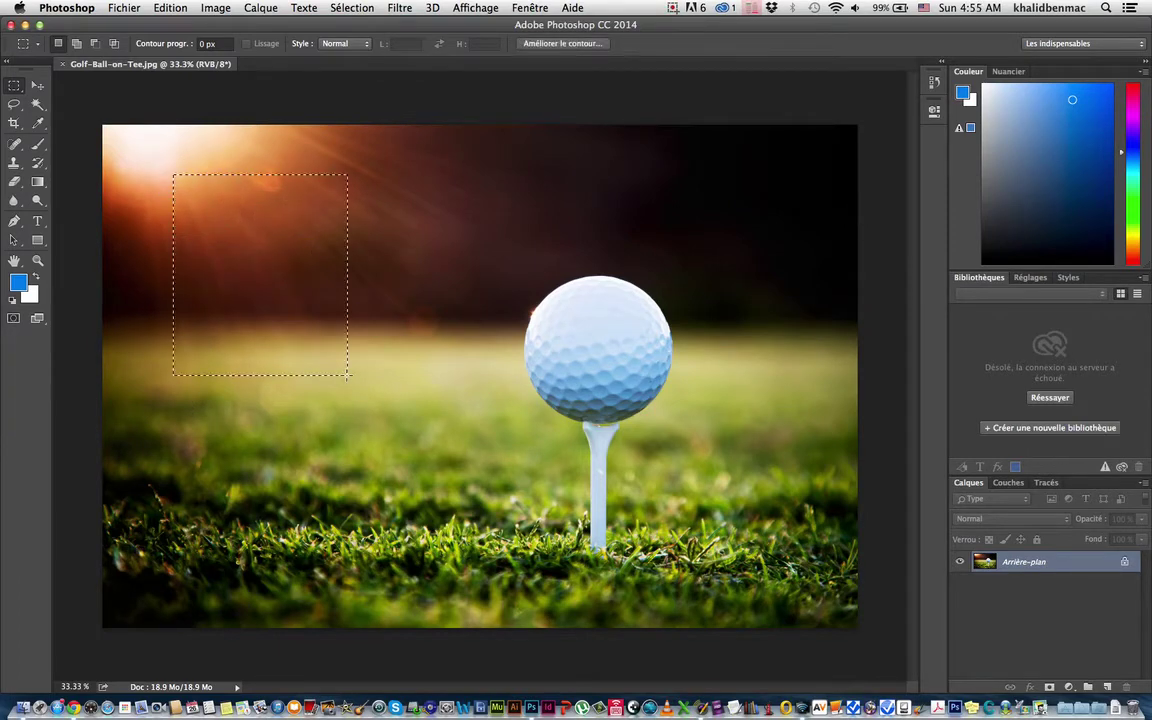
{"action": "left_click", "coordinate": [77, 47]}
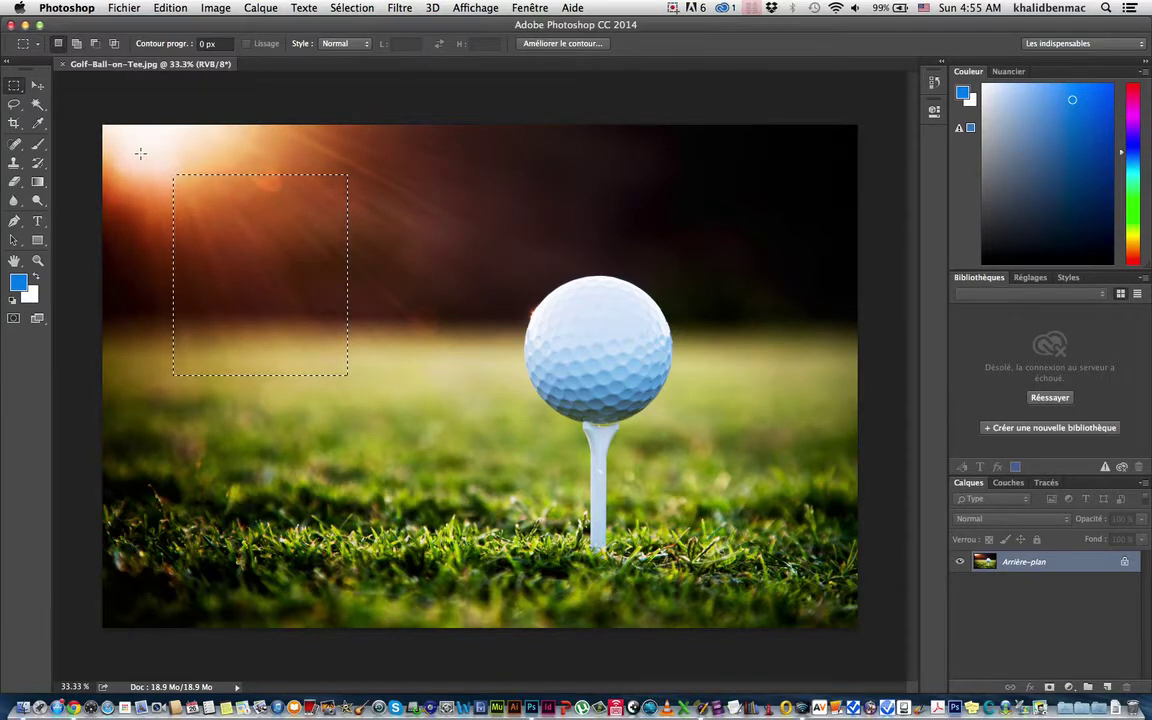
{"action": "key", "text": "shift"}
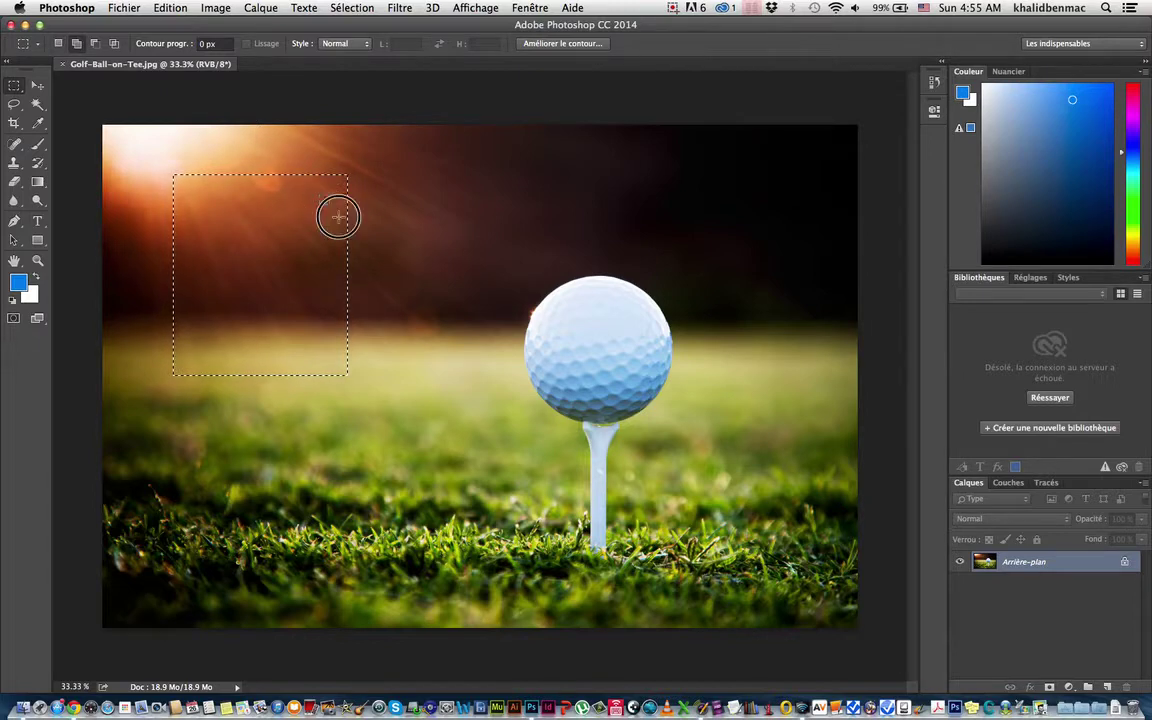
{"action": "left_click_drag", "start_coordinate": [347, 194], "coordinate": [427, 322]}
{"action": "left_click_drag", "start_coordinate": [427, 222], "coordinate": [488, 297]}
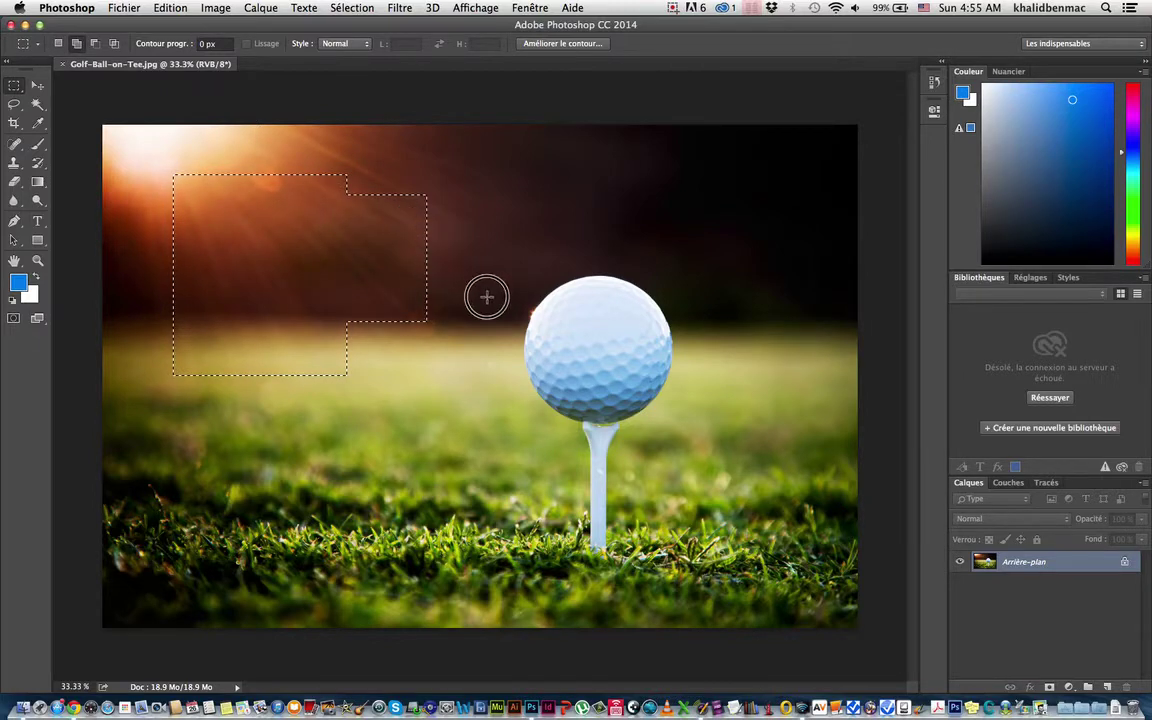
{"action": "left_click_drag", "start_coordinate": [465, 265], "coordinate": [476, 270]}
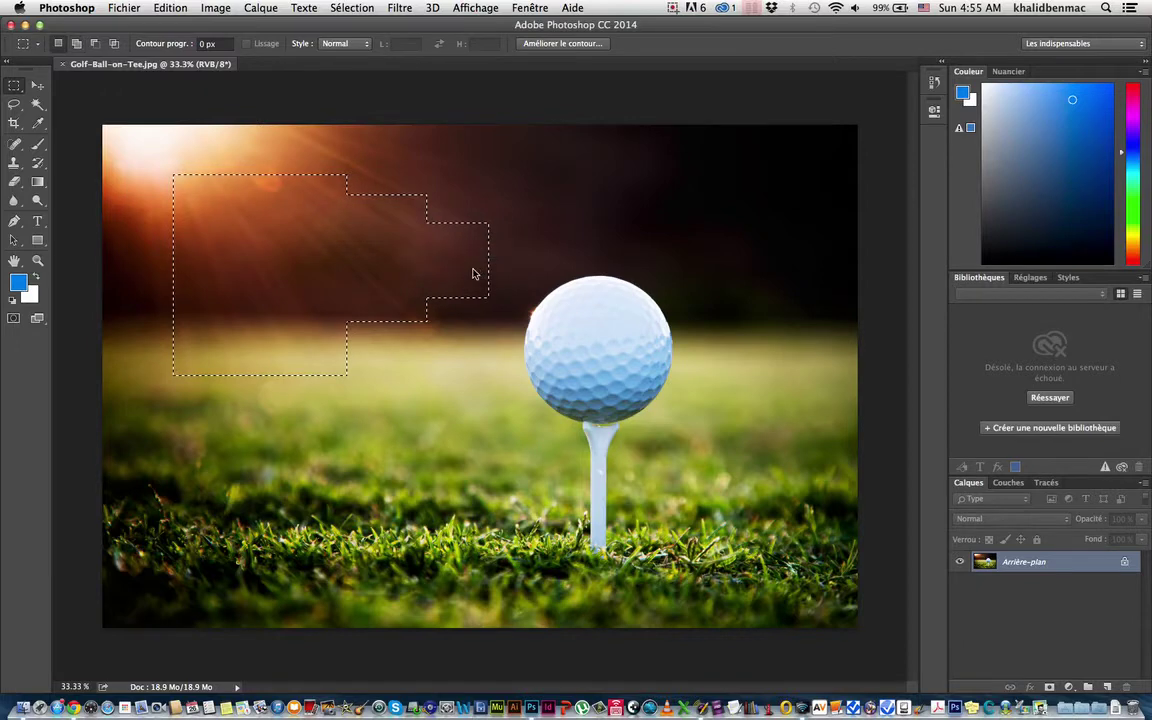
{"action": "left_click_drag", "start_coordinate": [550, 278], "coordinate": [550, 276]}
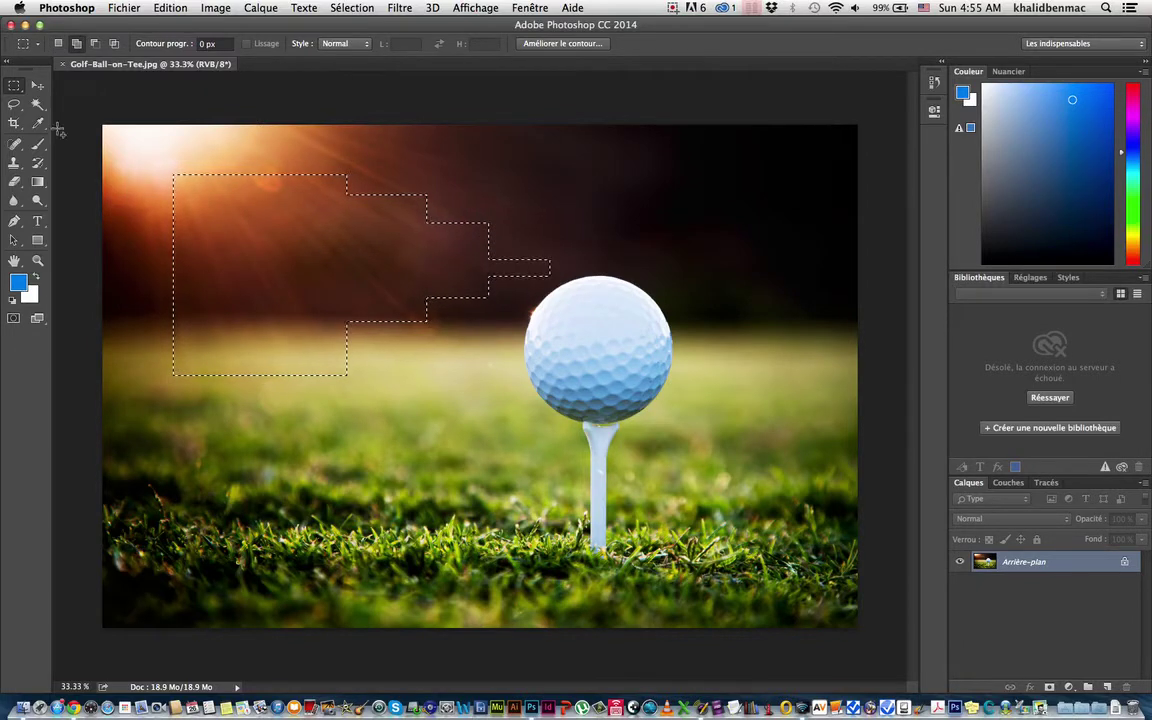
Add a circular area to the golf-ball end of the selection with the Elliptical Marquee tool
{"action": "left_click_drag", "start_coordinate": [20, 90], "coordinate": [50, 95]}
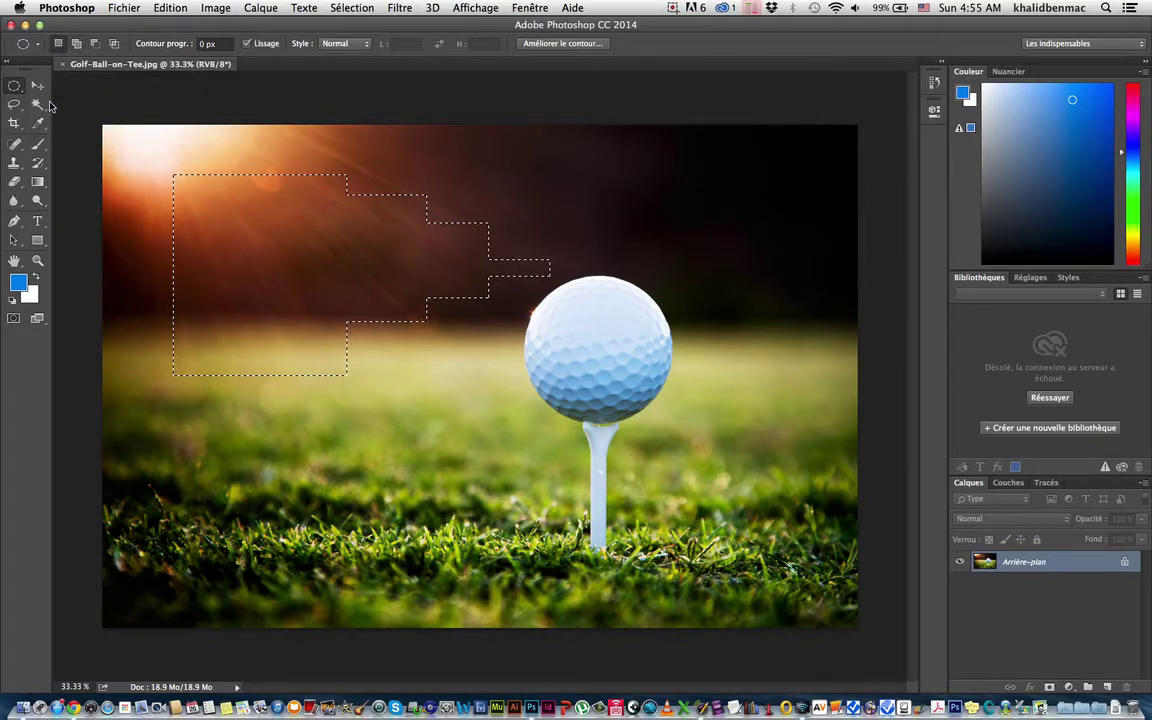
{"action": "left_click_drag", "start_coordinate": [483, 177], "coordinate": [560, 290]}
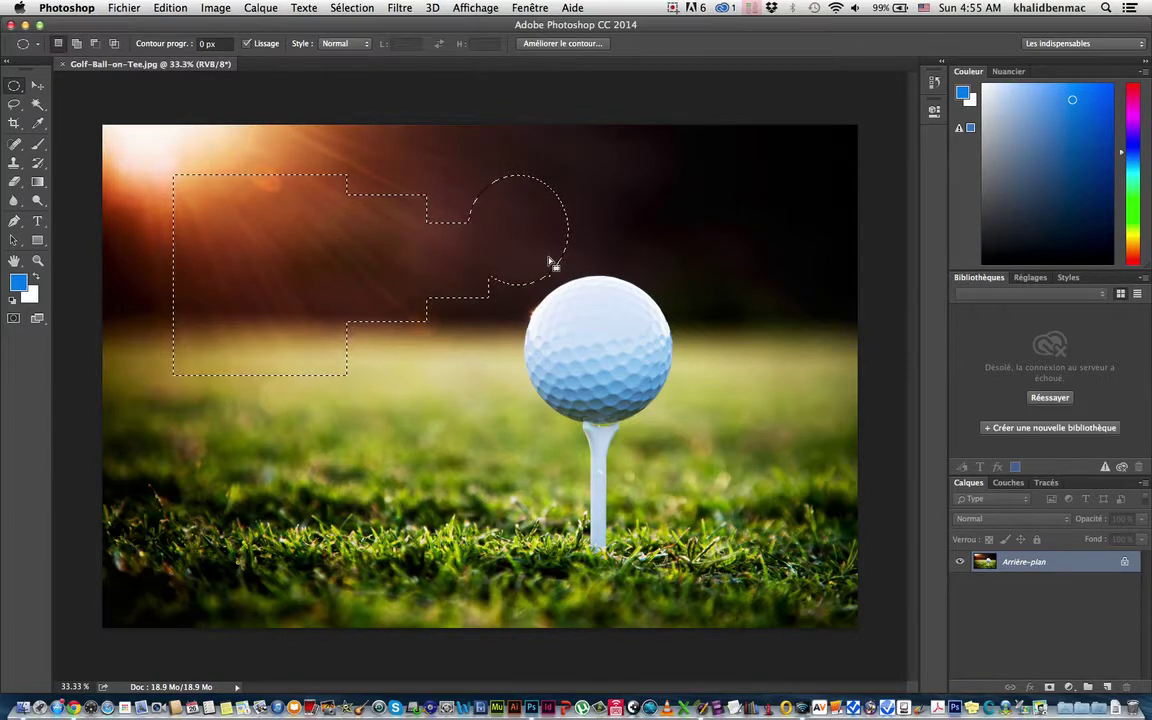
Clear the combined selection, draw a circular selection over the background, and add a smaller overlapping circle on its golf-ball side
{"action": "left_click", "coordinate": [175, 98]}
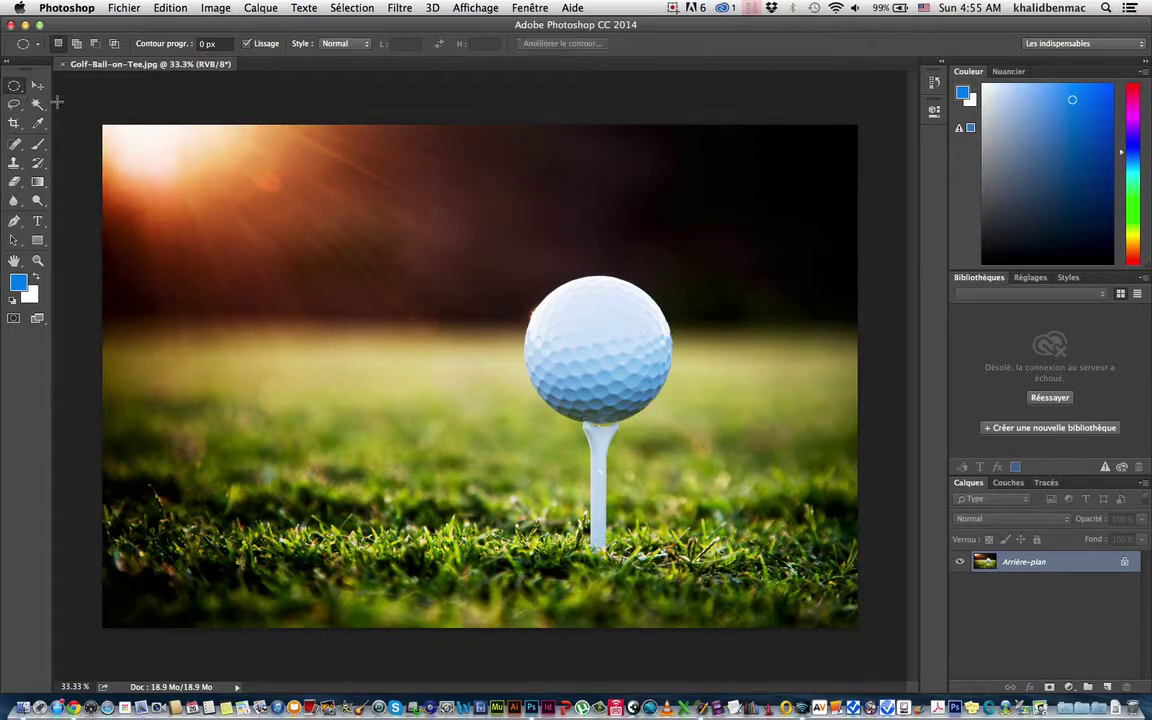
{"action": "left_click_drag", "start_coordinate": [312, 259], "coordinate": [423, 375]}
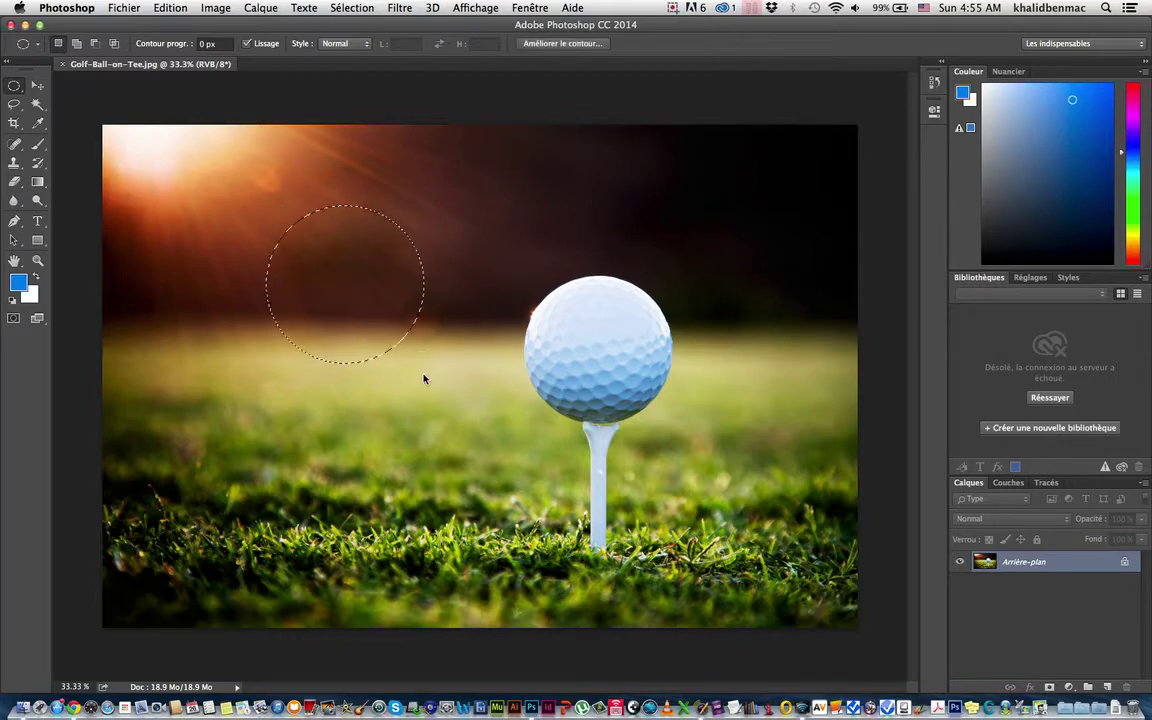
{"action": "key", "text": "shift"}
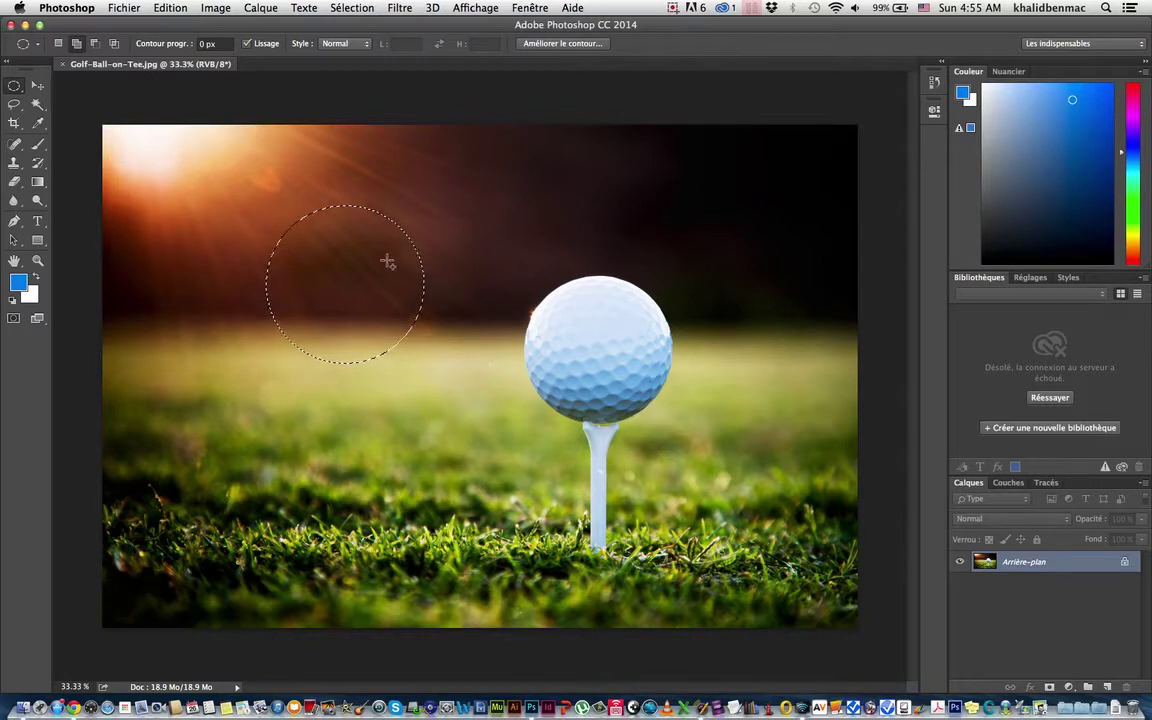
{"action": "left_click_drag", "start_coordinate": [386, 260], "coordinate": [470, 360]}
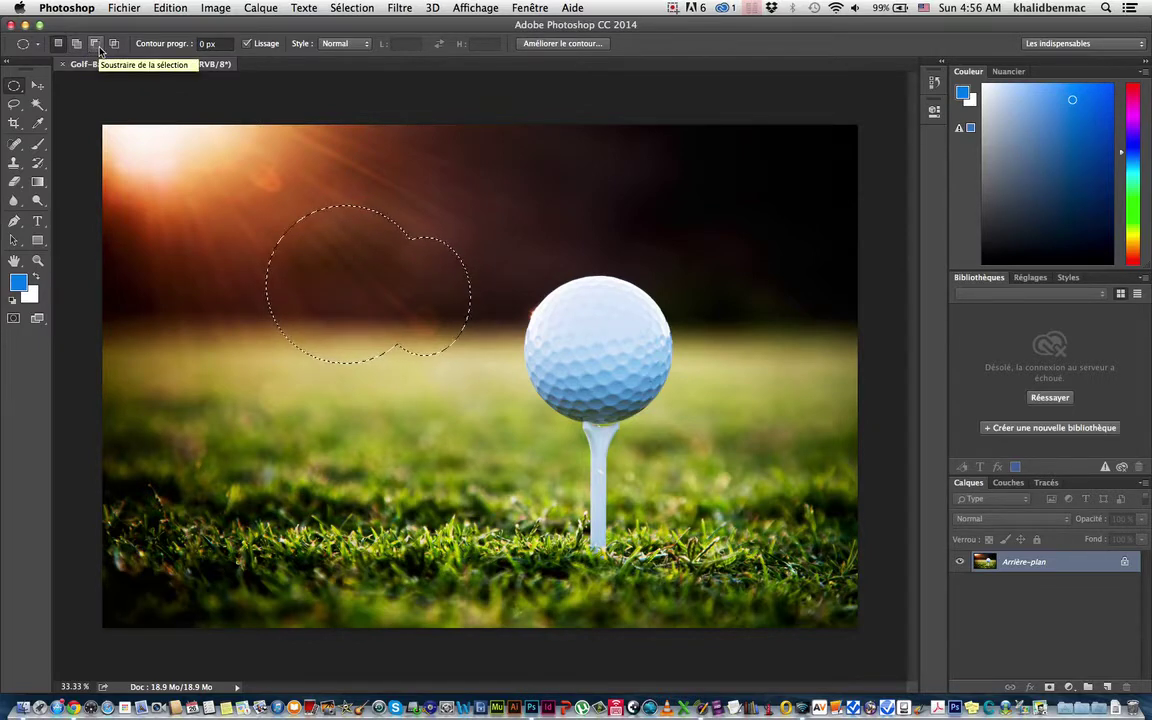
Subtract several overlapping circles from the two-circle selection until only a crescent shape is left
{"action": "left_click", "coordinate": [96, 44]}
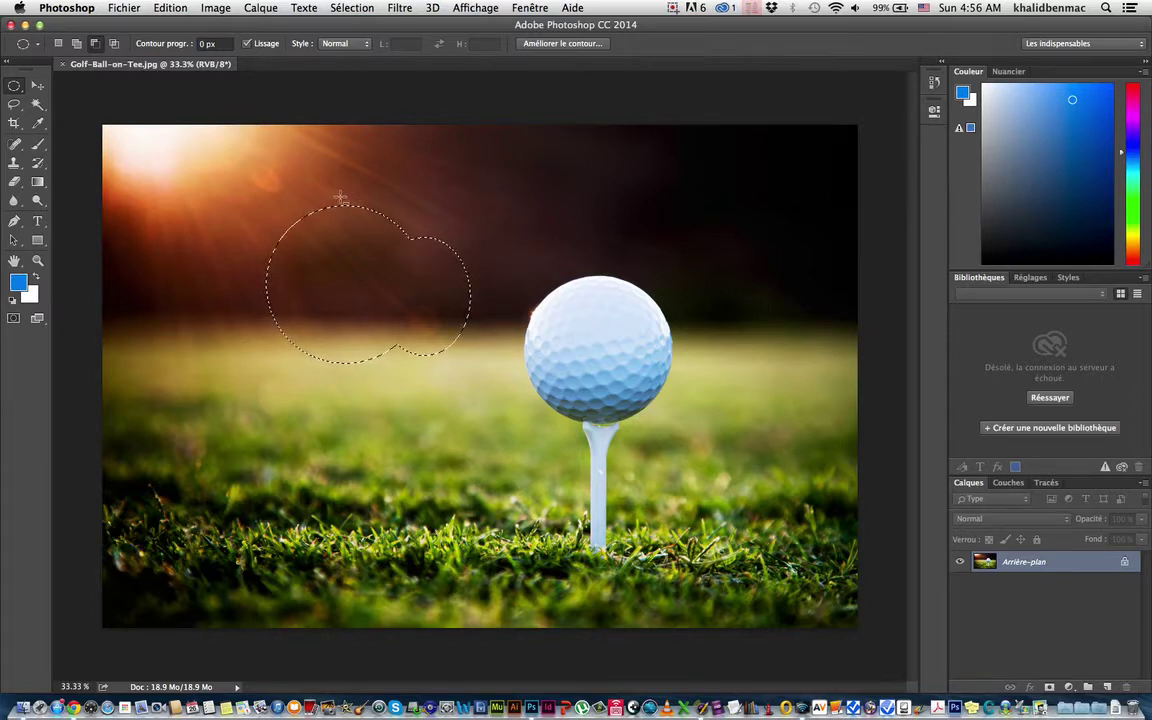
{"action": "left_click_drag", "start_coordinate": [316, 176], "coordinate": [458, 314]}
{"action": "left_click_drag", "start_coordinate": [327, 230], "coordinate": [433, 365]}
{"action": "left_click_drag", "start_coordinate": [375, 292], "coordinate": [440, 340]}
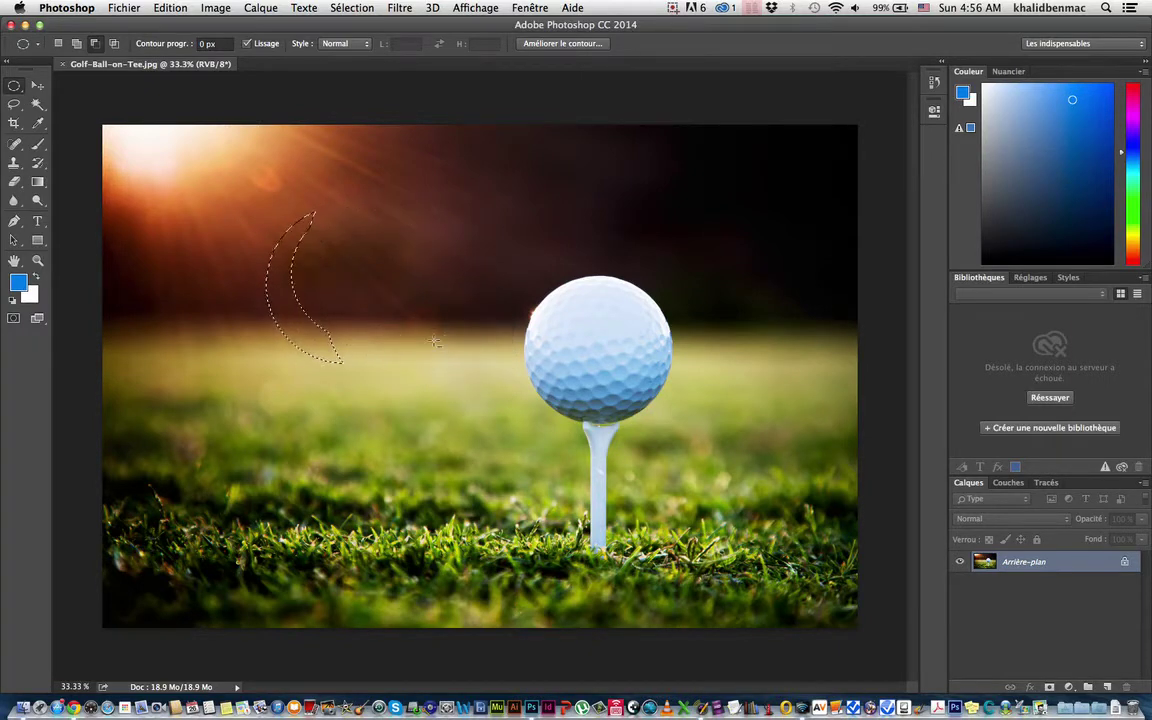
{"action": "left_click_drag", "start_coordinate": [309, 307], "coordinate": [375, 422]}
Replace the crescent with a small rectangular selection, subtract an overlapping rectangle from it, and deselect everything
{"action": "left_click", "coordinate": [77, 86]}
{"action": "left_click", "coordinate": [15, 85]}
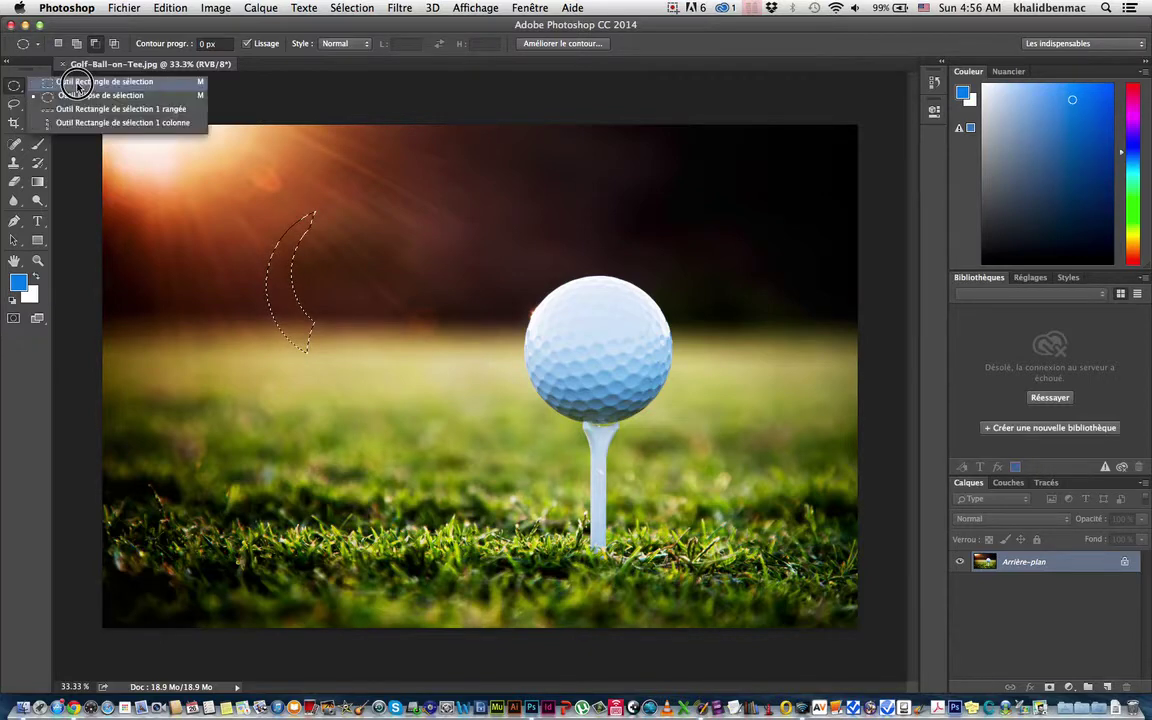
{"action": "left_click", "coordinate": [110, 77]}
{"action": "left_click_drag", "start_coordinate": [219, 289], "coordinate": [338, 349]}
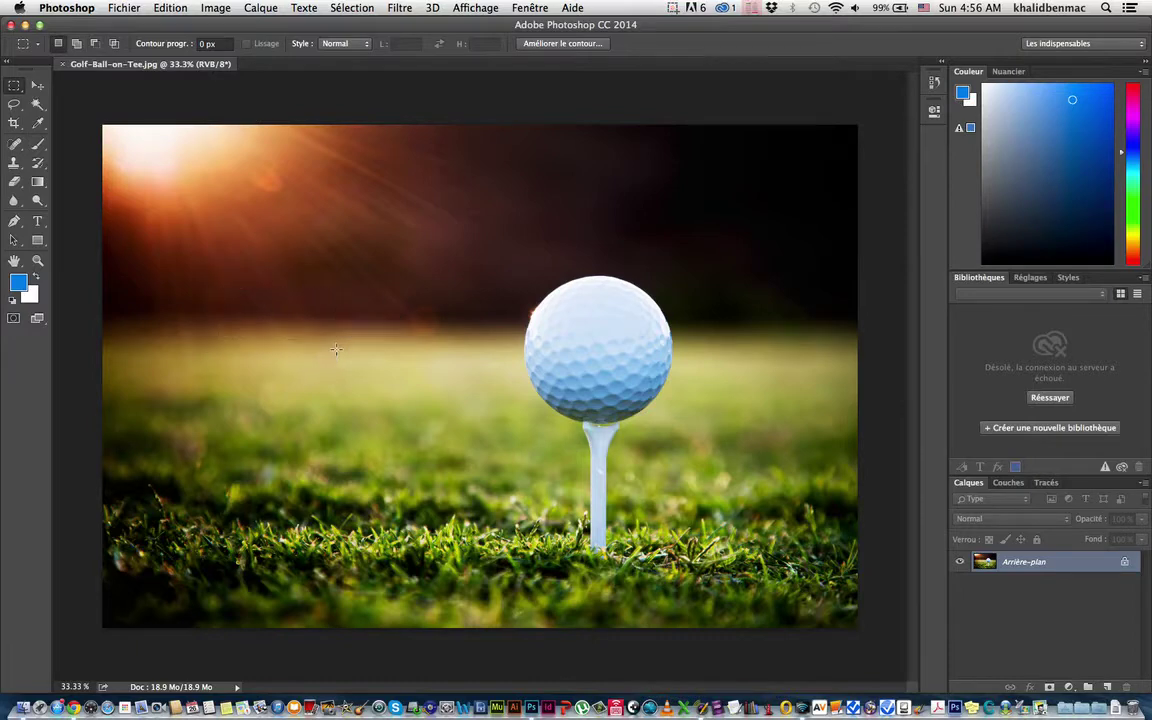
{"action": "left_click", "coordinate": [94, 43]}
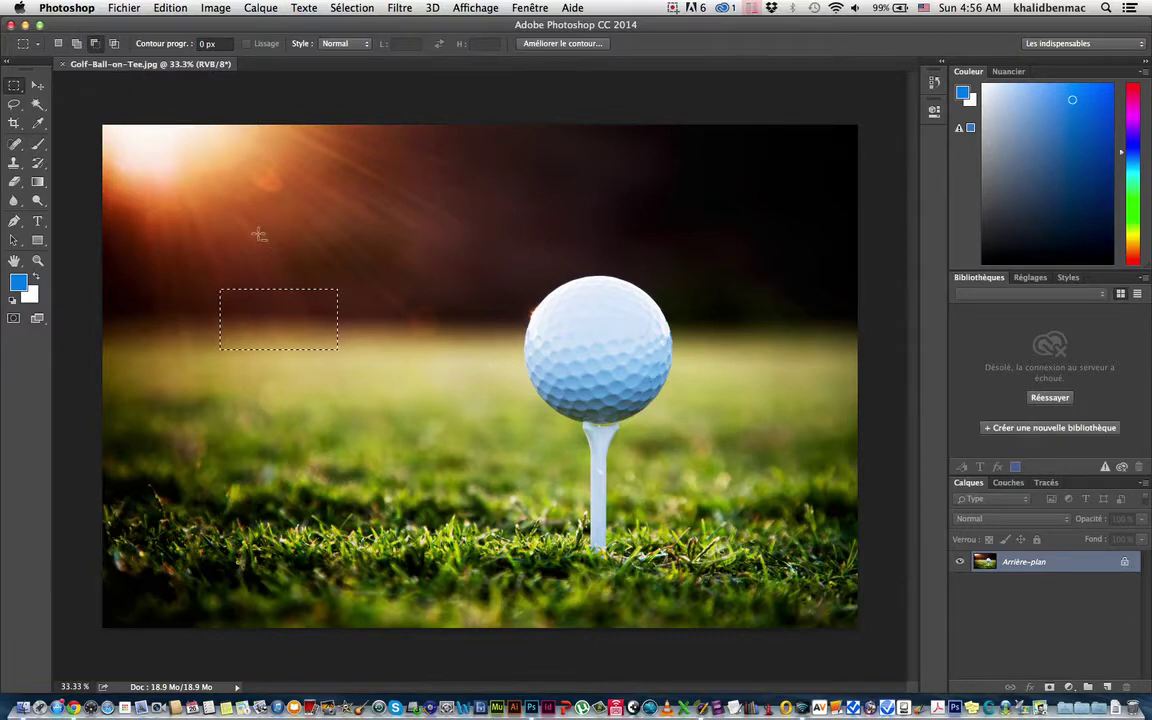
{"action": "left_click_drag", "start_coordinate": [257, 258], "coordinate": [373, 350]}
{"action": "left_click", "coordinate": [60, 47]}
{"action": "left_click", "coordinate": [205, 190]}
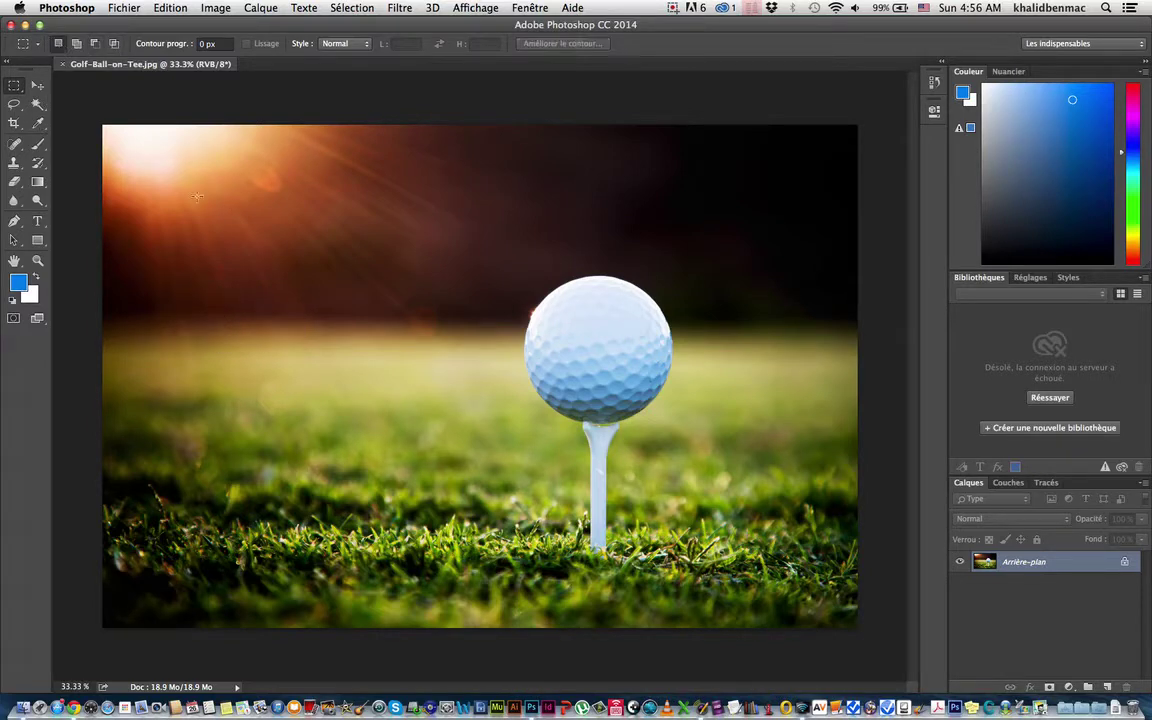
Select a large rectangle over the sunlit background and subtract an overlapping rectangle from its upper corner facing the ball
{"action": "left_click_drag", "start_coordinate": [181, 208], "coordinate": [384, 378]}
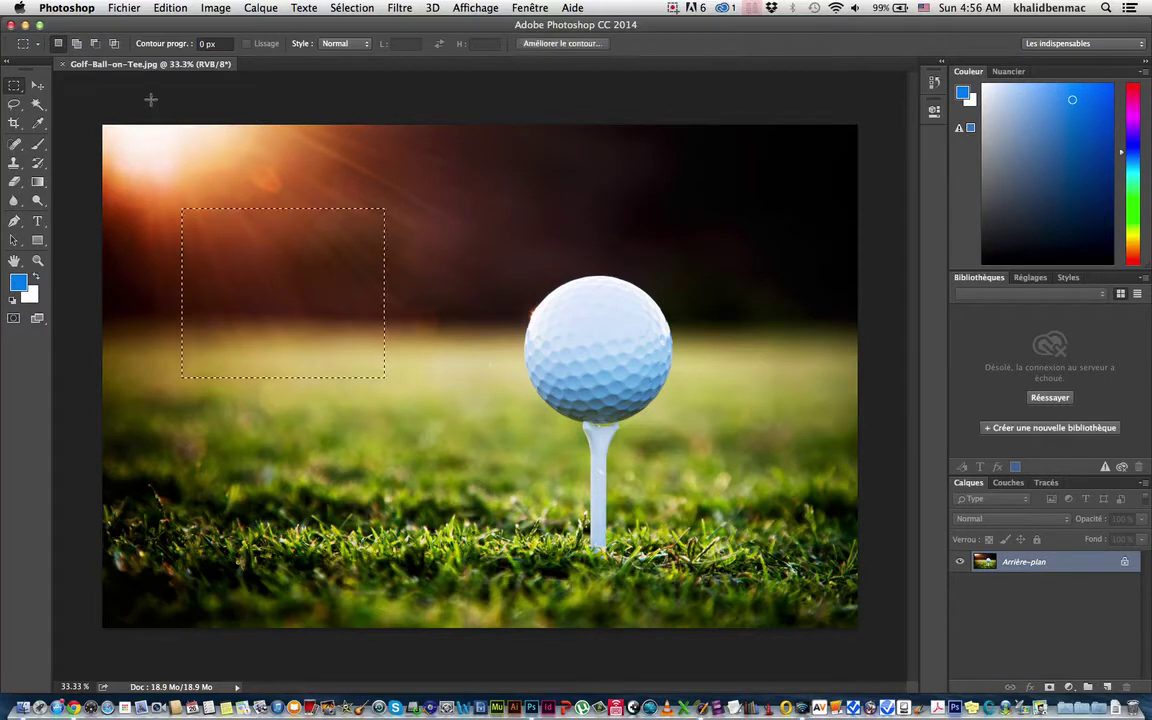
{"action": "left_click", "coordinate": [94, 44]}
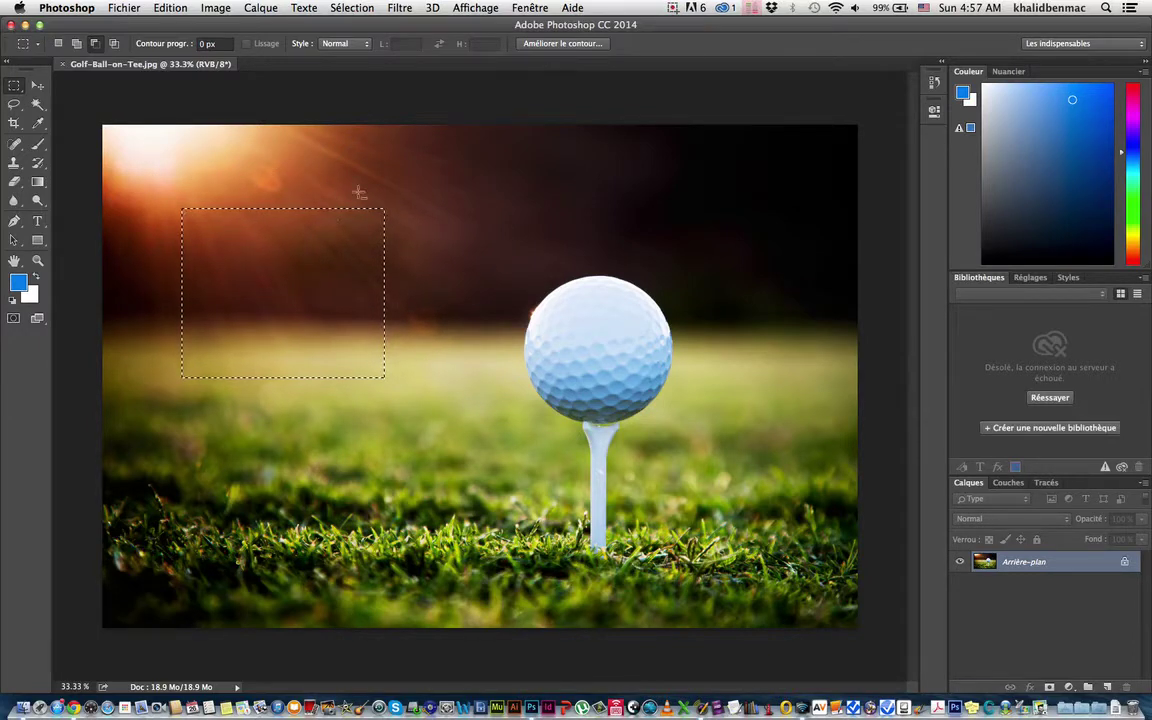
{"action": "left_click_drag", "start_coordinate": [317, 172], "coordinate": [454, 351]}
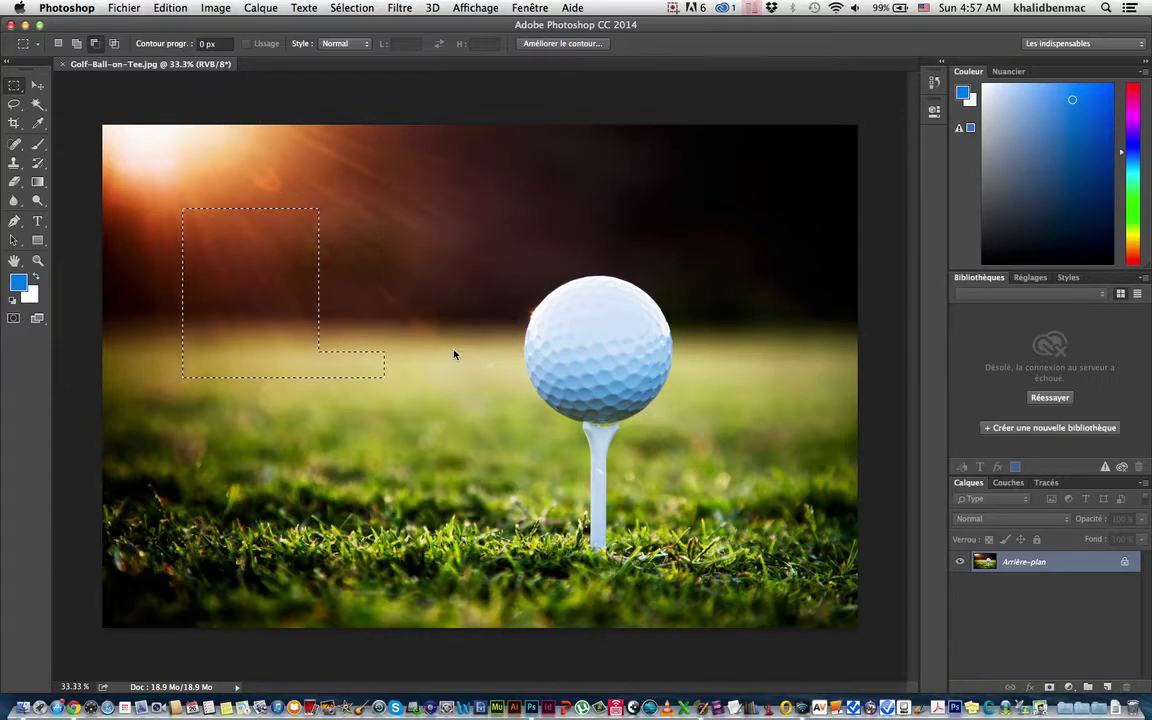
Add several overlapping rectangles to the L-shaped selection and clear the whole selection
{"action": "left_click", "coordinate": [77, 45]}
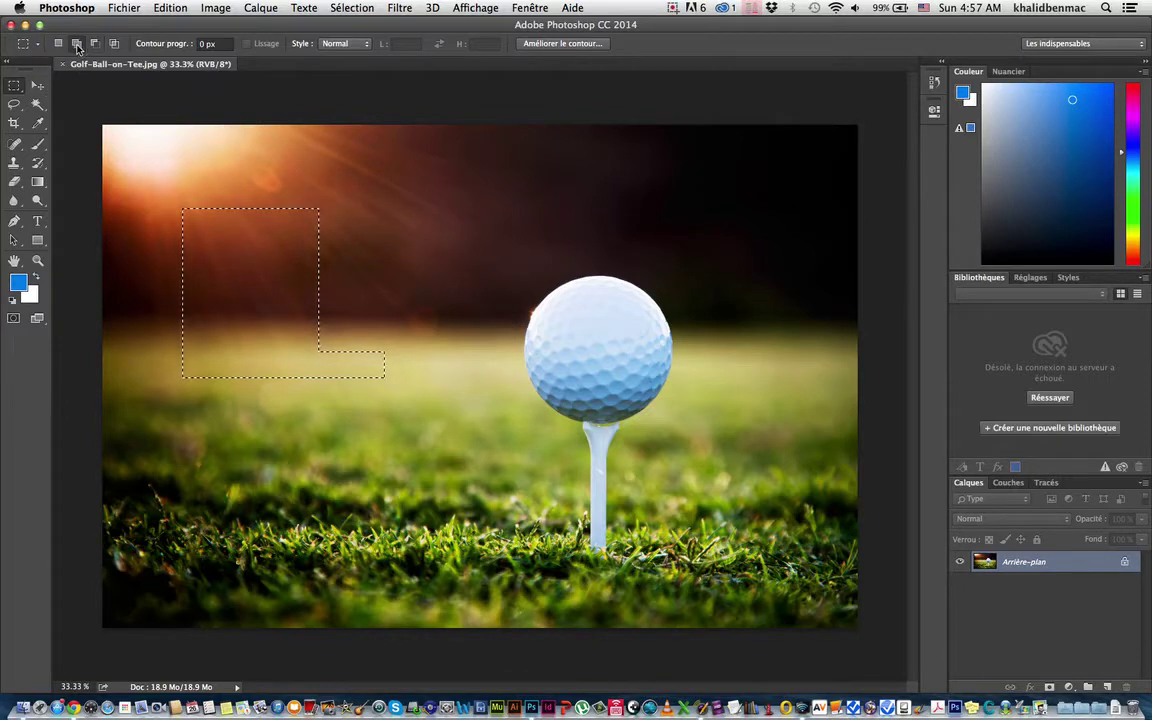
{"action": "left_click_drag", "start_coordinate": [298, 188], "coordinate": [401, 407]}
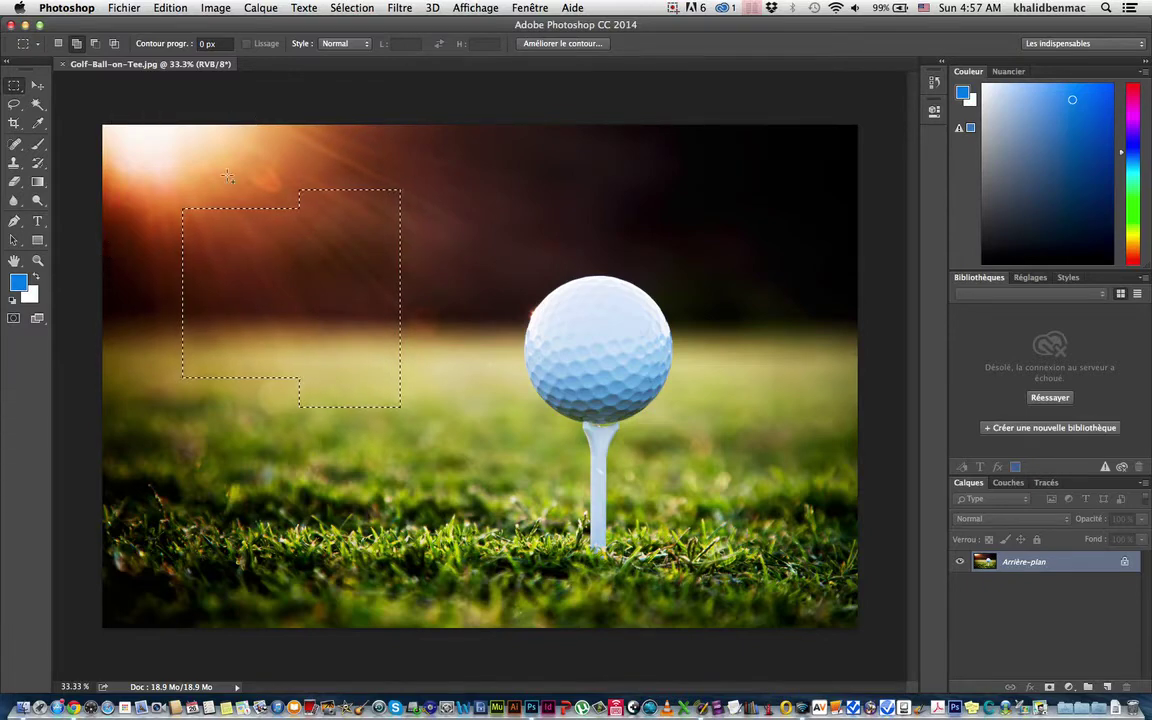
{"action": "left_click_drag", "start_coordinate": [224, 170], "coordinate": [453, 236]}
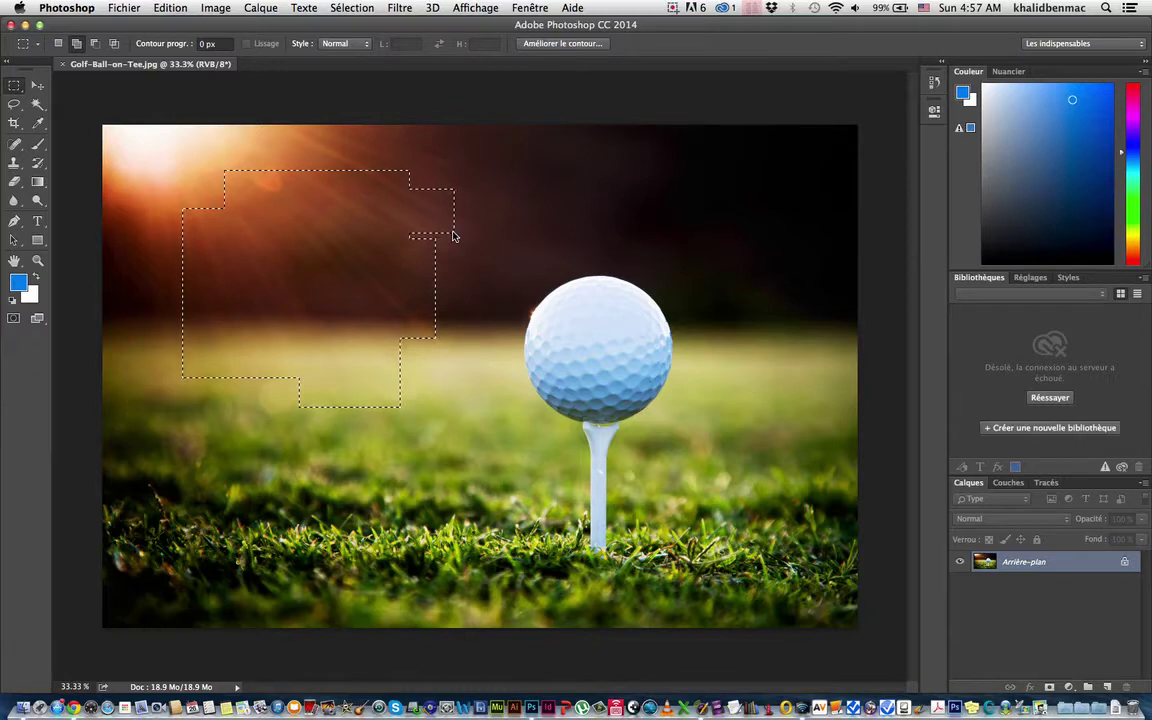
{"action": "left_click", "coordinate": [57, 44]}
{"action": "left_click", "coordinate": [74, 176]}
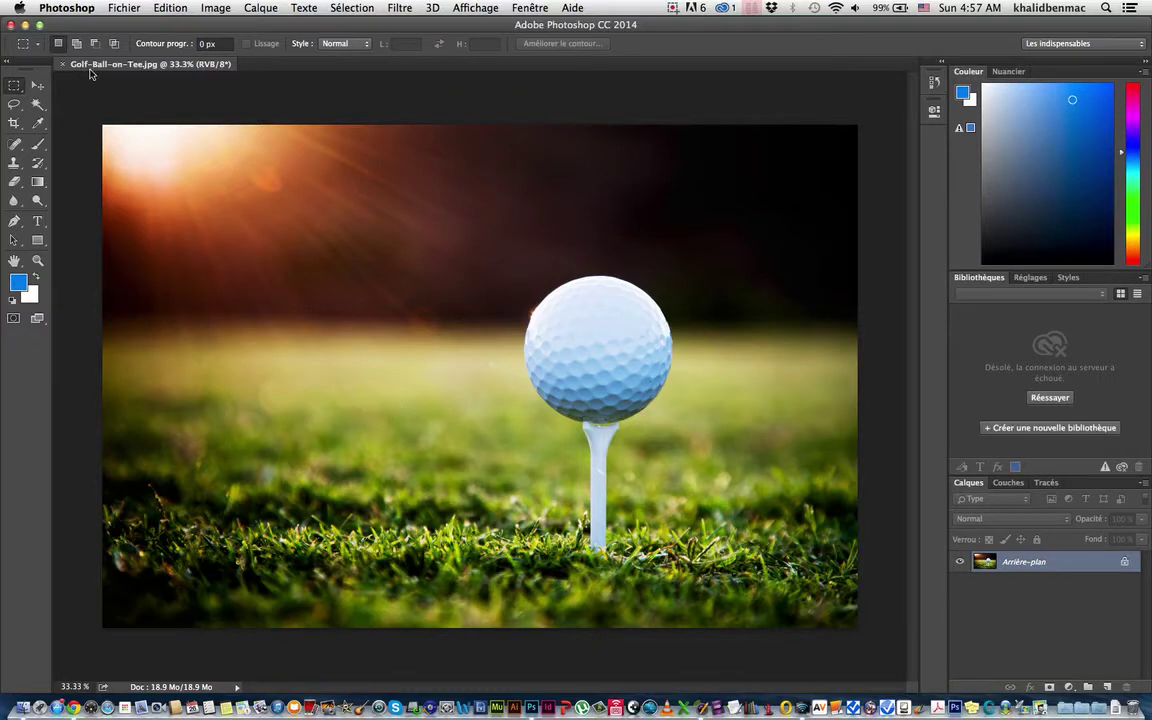
Draw a new rectangular selection, add an overlapping rectangle on its golf-ball side, and subtract rectangles from its lower part
{"action": "left_click_drag", "start_coordinate": [230, 178], "coordinate": [362, 325]}
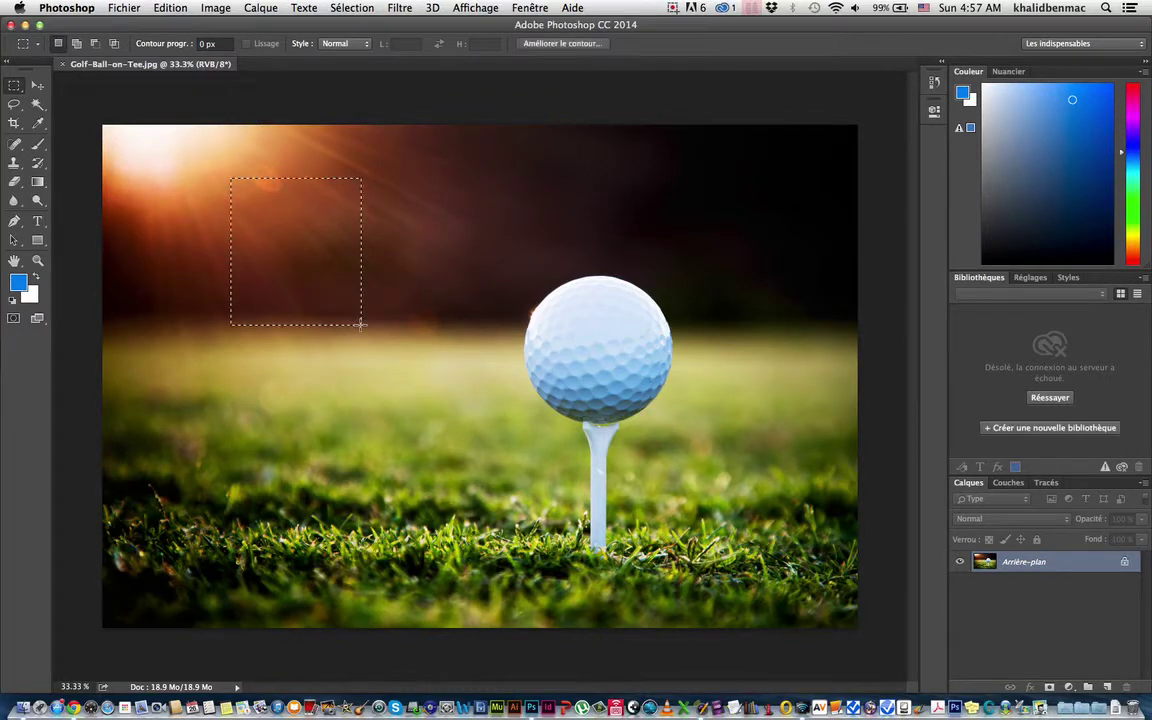
{"action": "left_click", "coordinate": [77, 44]}
{"action": "left_click_drag", "start_coordinate": [312, 176], "coordinate": [405, 269]}
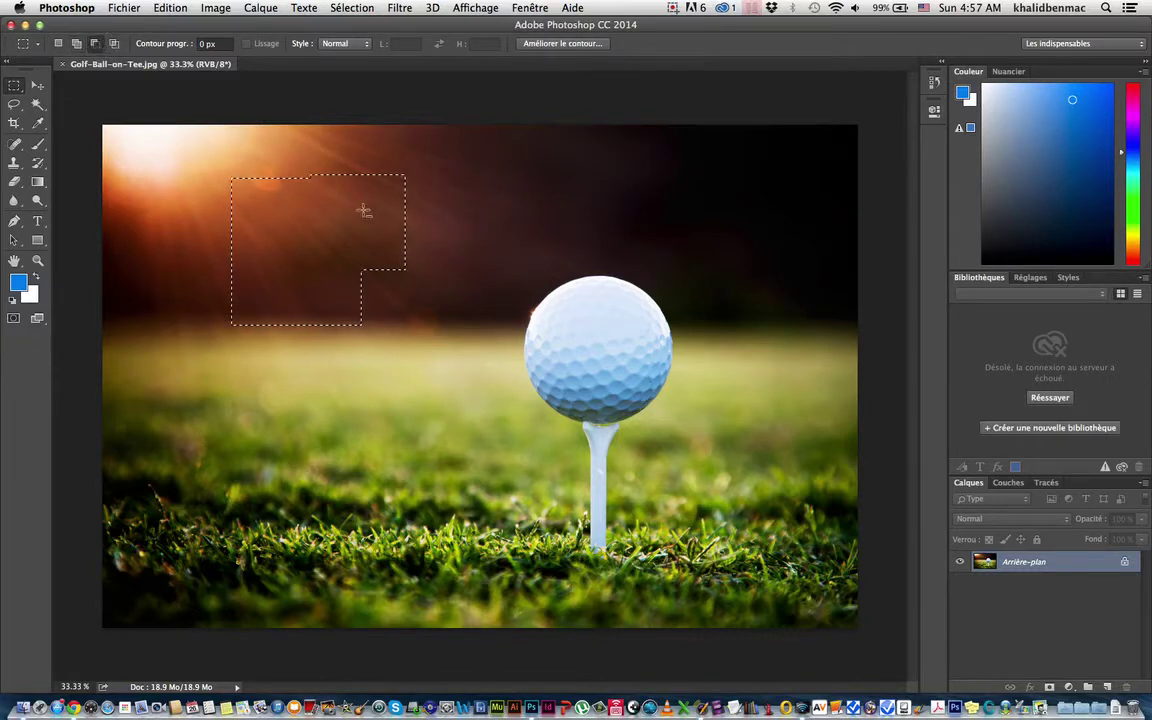
{"action": "left_click_drag", "start_coordinate": [352, 209], "coordinate": [464, 290]}
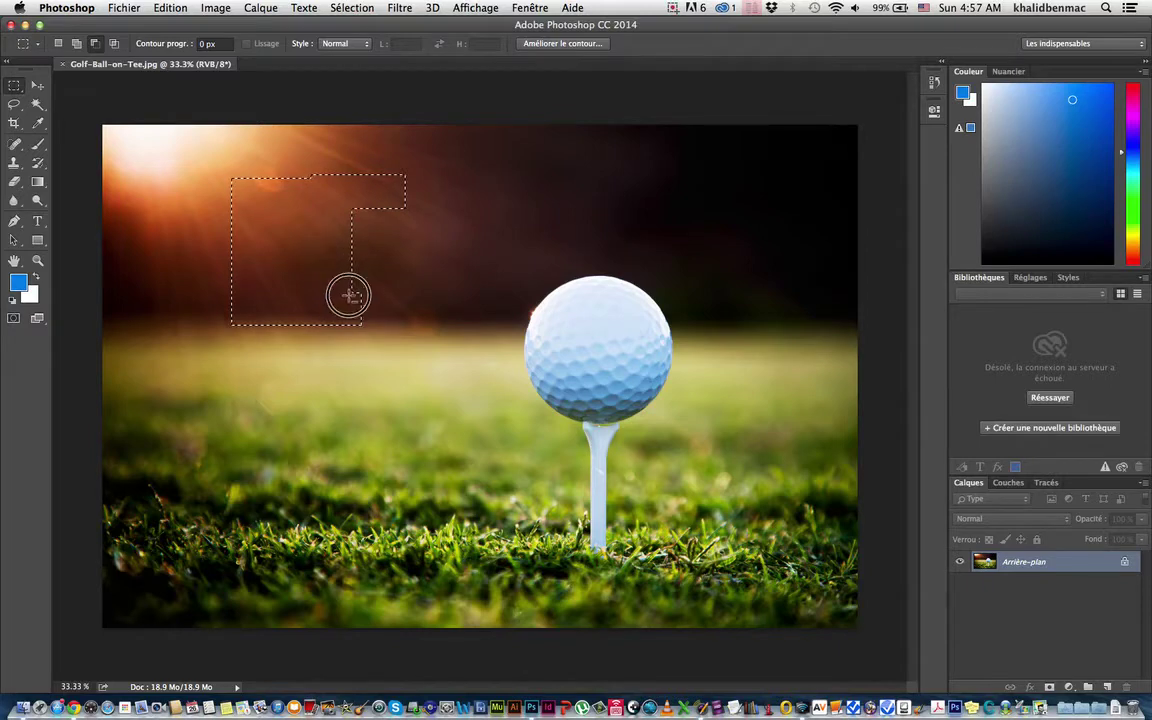
Intersect the stepped selection with overlapping rectangles until only a small rectangle is left, and deselect it
{"action": "left_click", "coordinate": [115, 45]}
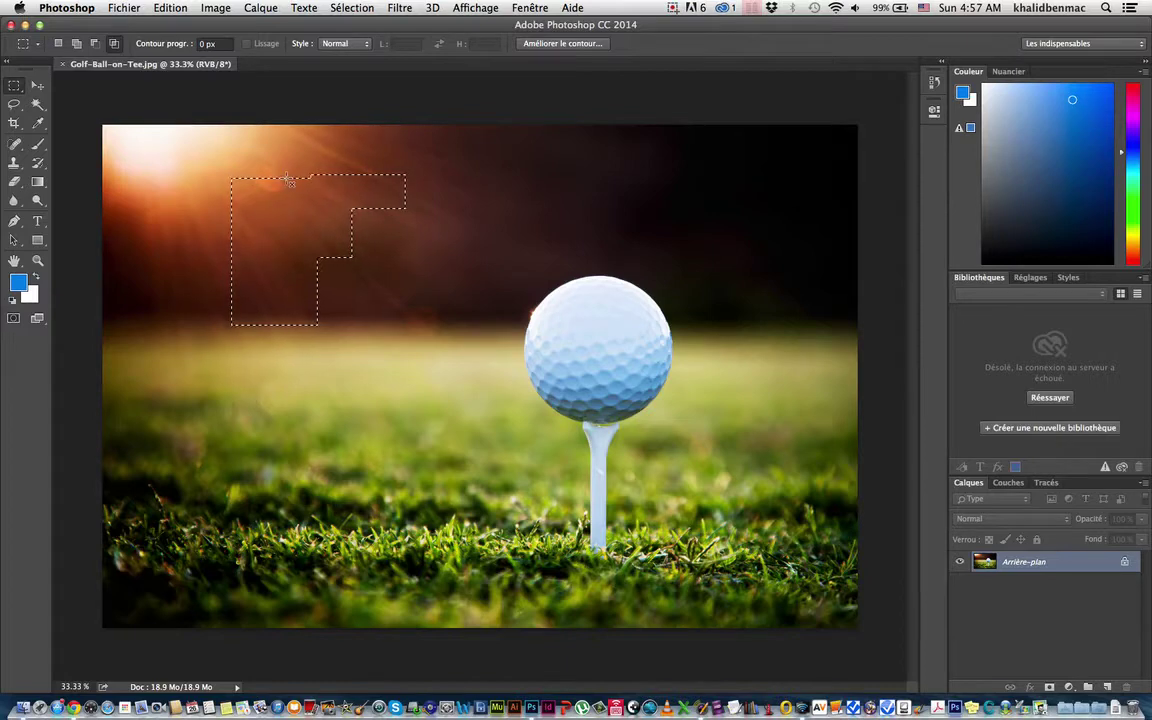
{"action": "left_click_drag", "start_coordinate": [286, 178], "coordinate": [466, 425]}
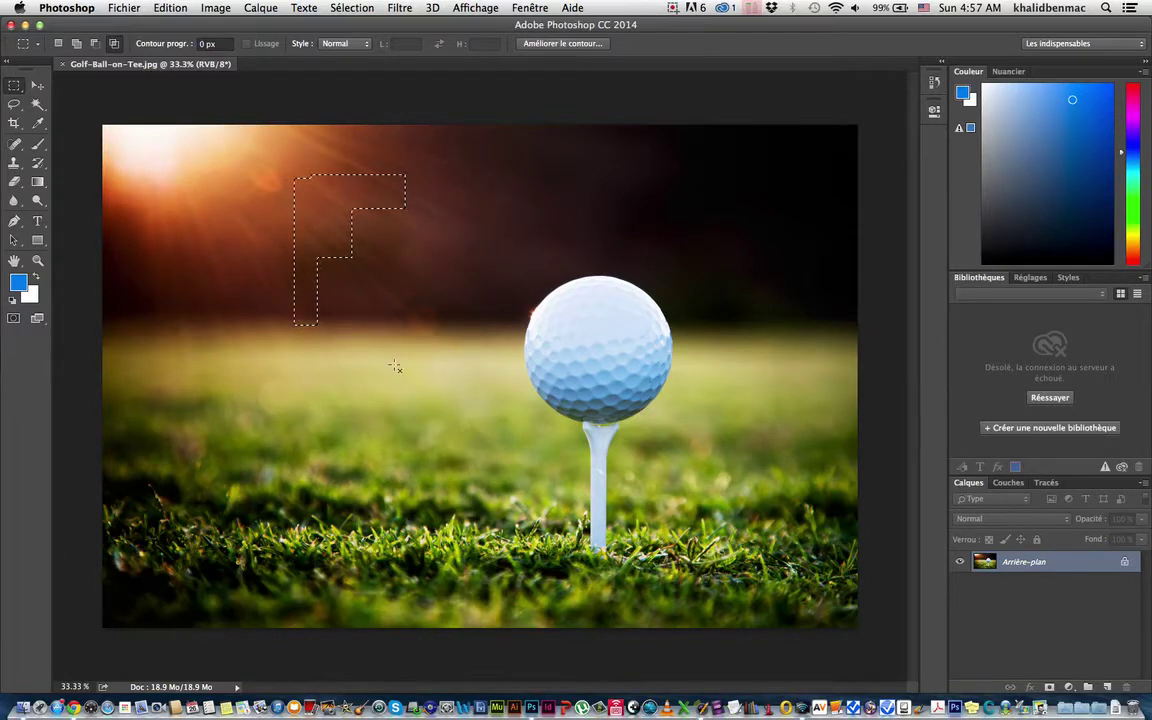
{"action": "left_click_drag", "start_coordinate": [245, 228], "coordinate": [410, 338]}
{"action": "left_click_drag", "start_coordinate": [263, 285], "coordinate": [368, 362]}
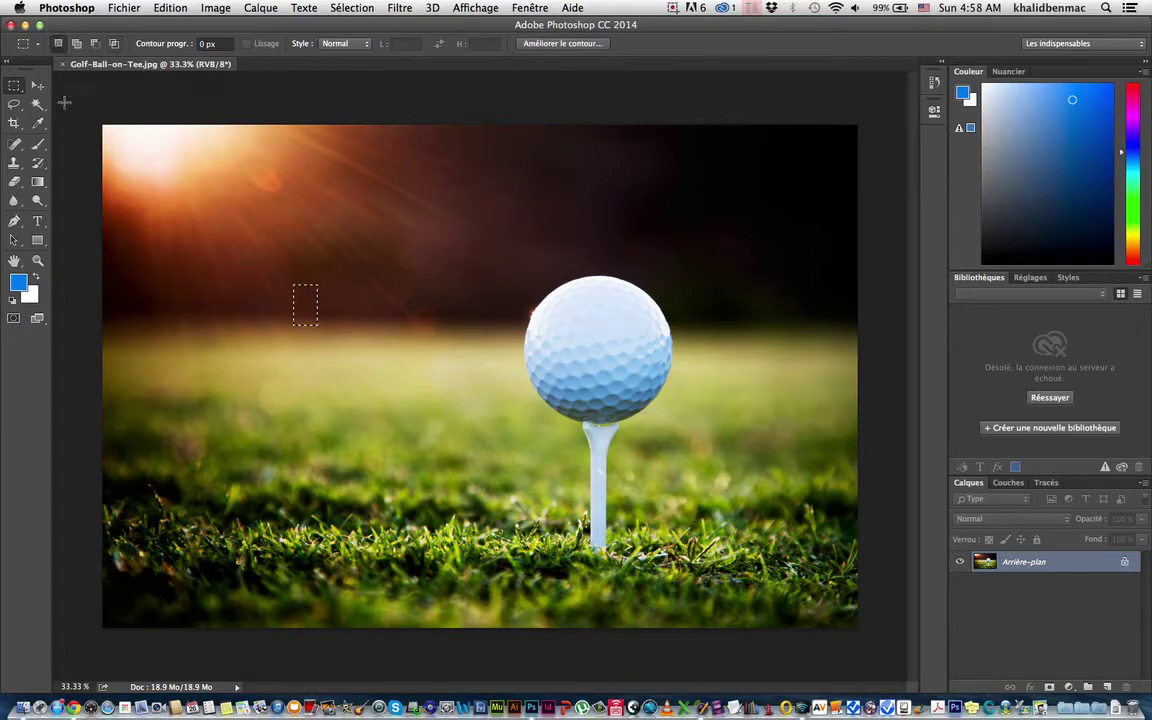
{"action": "left_click", "coordinate": [75, 160]}
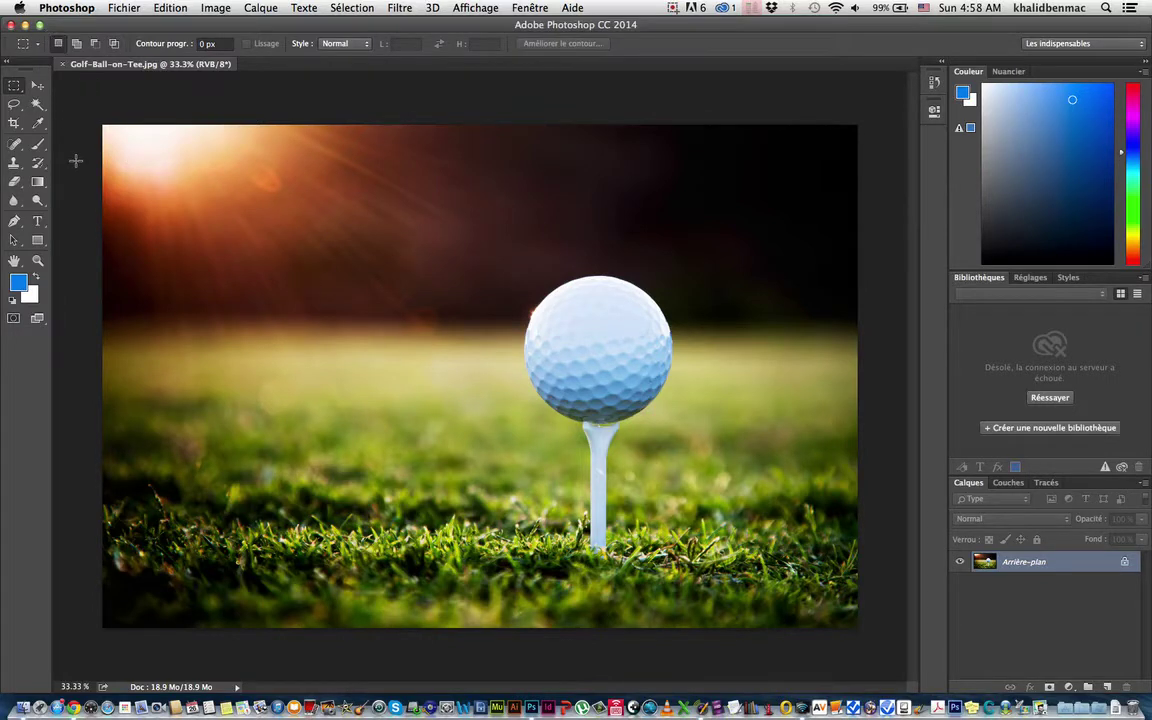
Select the golf ball with a circular Elliptical Marquee selection, repositioning and resizing the circle to fit the ball's outline while drawing
{"action": "left_click", "coordinate": [14, 86]}
{"action": "left_click", "coordinate": [100, 95]}
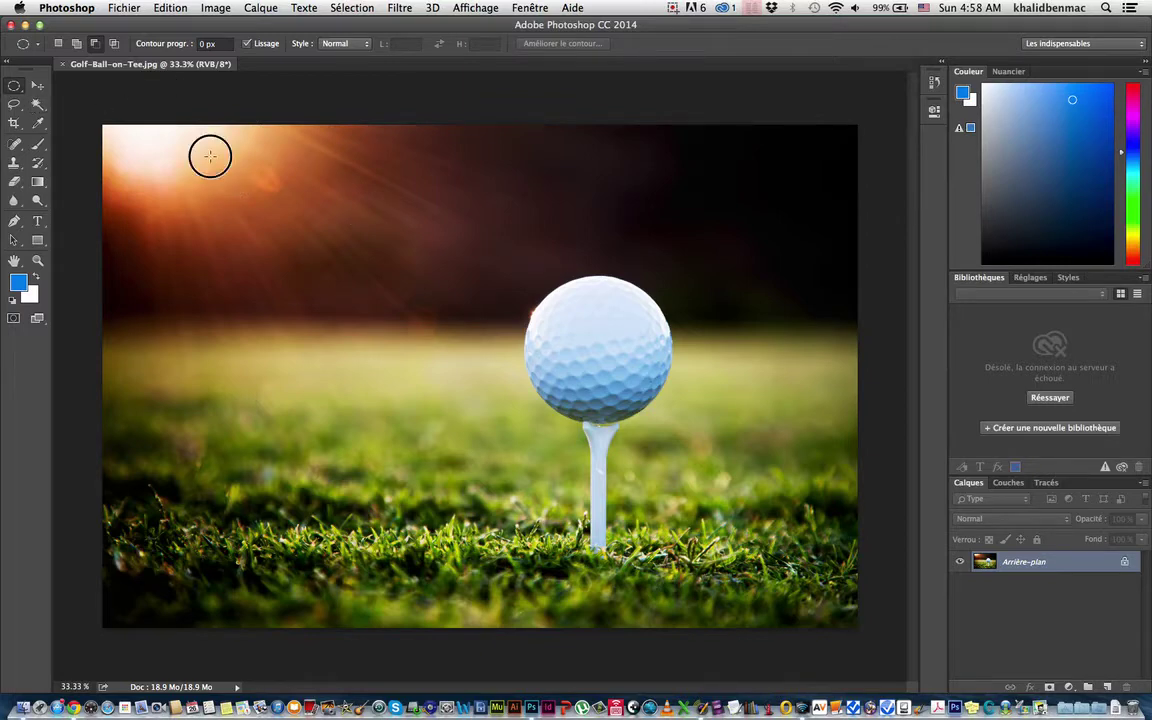
{"action": "left_click_drag", "start_coordinate": [211, 154], "coordinate": [362, 343]}
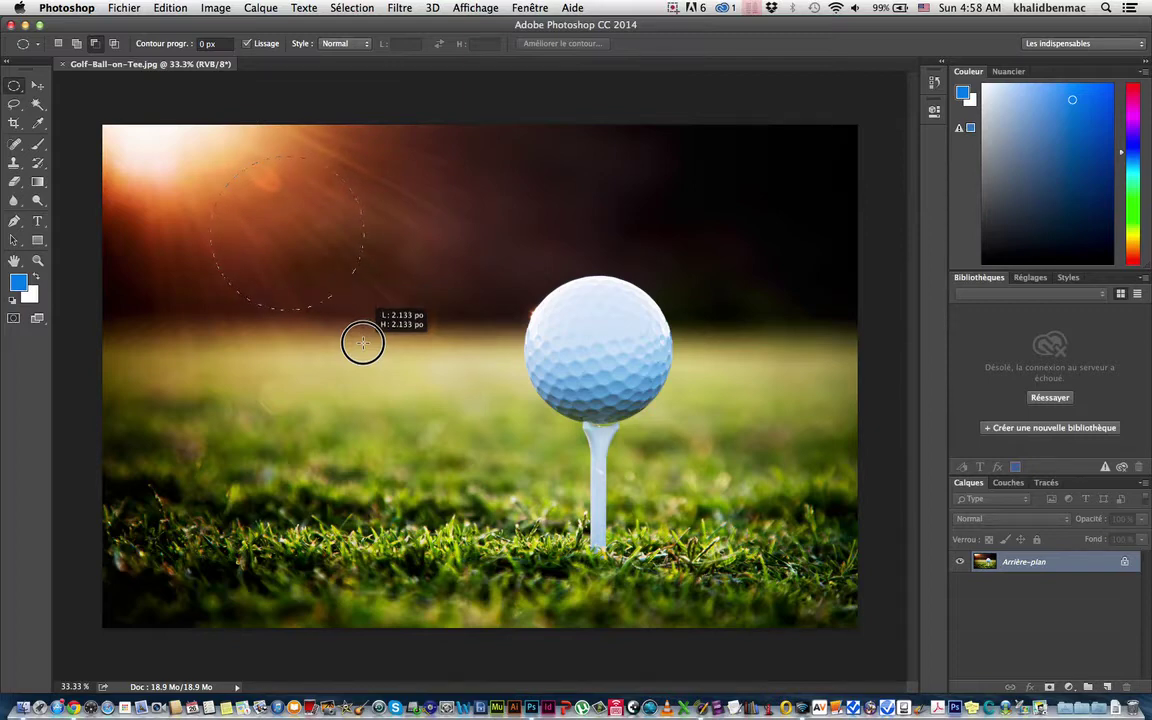
{"action": "key", "text": "space"}
{"action": "mouse_move", "coordinate": [362, 343]}
{"action": "left_mouse_down"}
{"action": "mouse_move", "coordinate": [445, 404]}
{"action": "mouse_move", "coordinate": [361, 390]}
{"action": "mouse_move", "coordinate": [491, 465]}
{"action": "mouse_move", "coordinate": [460, 309]}
{"action": "mouse_move", "coordinate": [473, 411]}
{"action": "mouse_move", "coordinate": [679, 473]}
{"action": "mouse_move", "coordinate": [669, 437]}
{"action": "mouse_move", "coordinate": [681, 465]}
{"action": "mouse_move", "coordinate": [507, 447]}
{"action": "mouse_move", "coordinate": [640, 457]}
{"action": "mouse_move", "coordinate": [681, 445]}
{"action": "mouse_move", "coordinate": [671, 462]}
{"action": "mouse_move", "coordinate": [526, 407]}
{"action": "mouse_move", "coordinate": [555, 437]}
{"action": "mouse_move", "coordinate": [499, 404]}
{"action": "mouse_move", "coordinate": [656, 473]}
{"action": "mouse_move", "coordinate": [648, 478]}
{"action": "mouse_move", "coordinate": [671, 496]}
{"action": "left_mouse_up"}
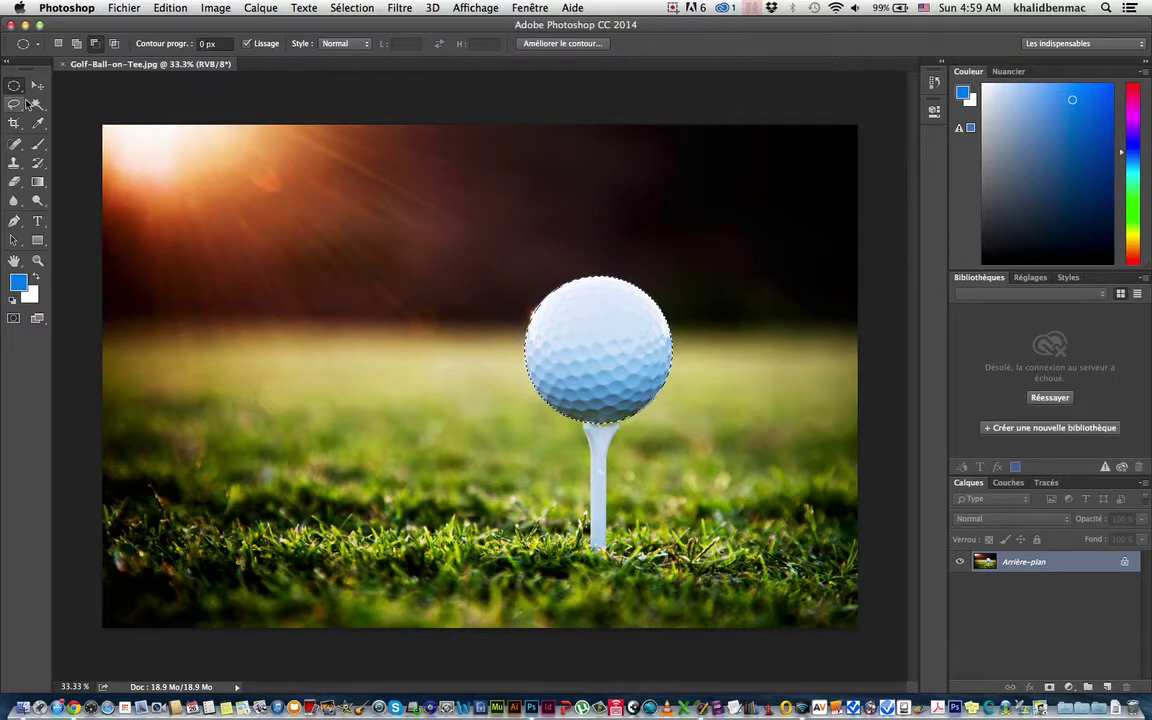
{"action": "mouse_move", "coordinate": [15, 86]}
{"action": "left_mouse_down"}
{"action": "mouse_move", "coordinate": [68, 88]}
{"action": "mouse_move", "coordinate": [15, 84]}
{"action": "left_mouse_up"}
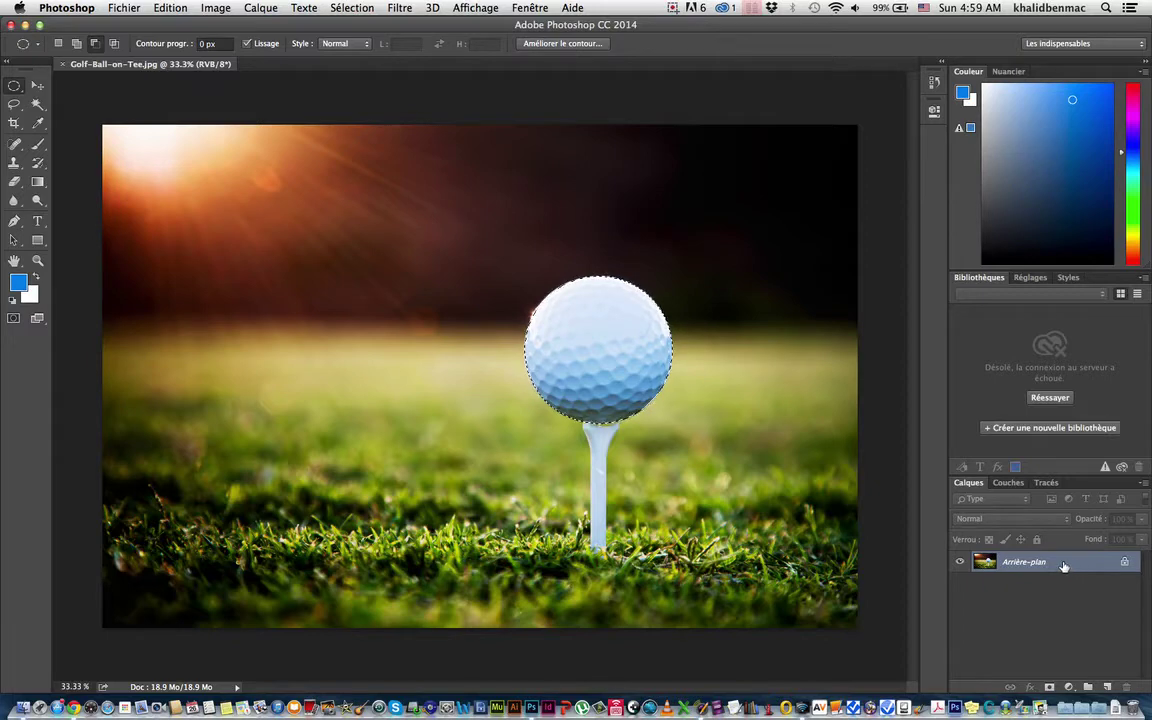
Try to move the locked Arrière-plan layer with the Move tool
{"action": "left_click", "coordinate": [38, 85]}
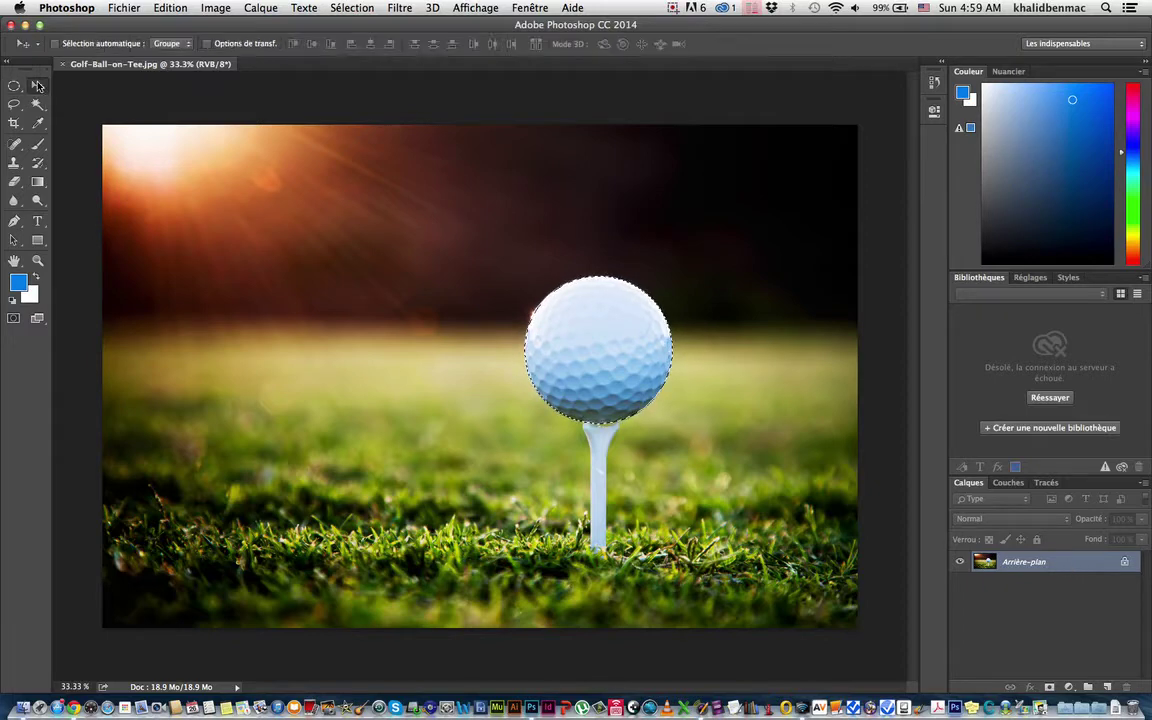
{"action": "left_click", "coordinate": [306, 254]}
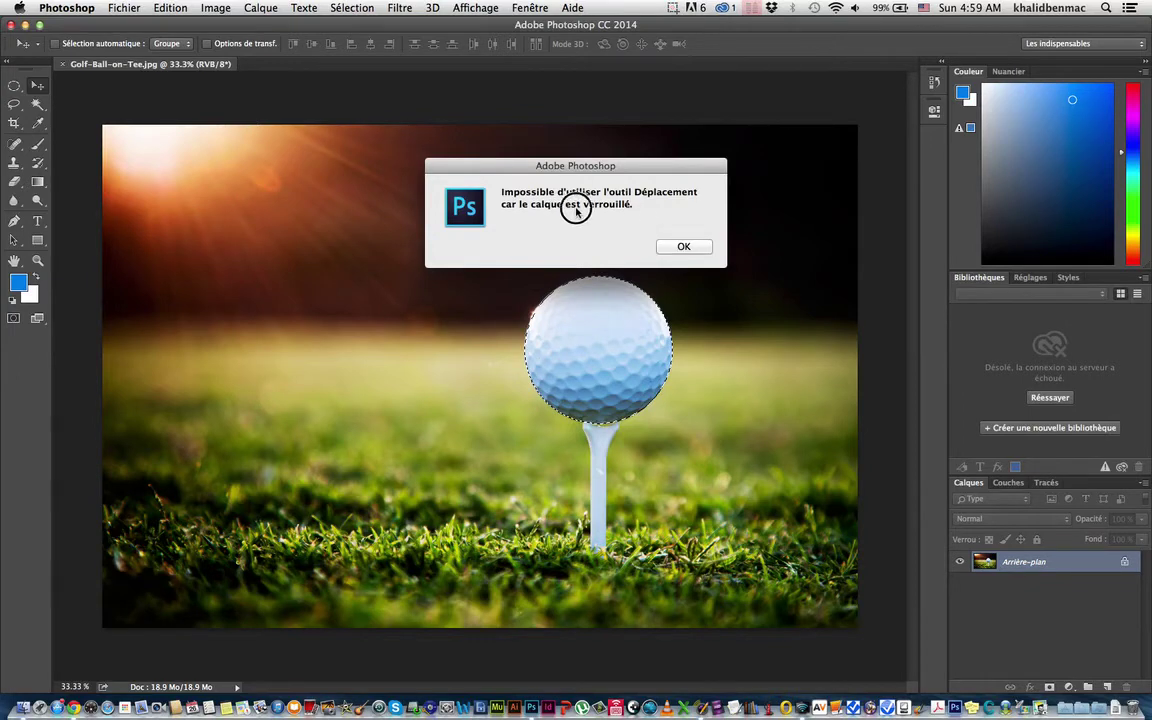
{"action": "left_click", "coordinate": [666, 248]}
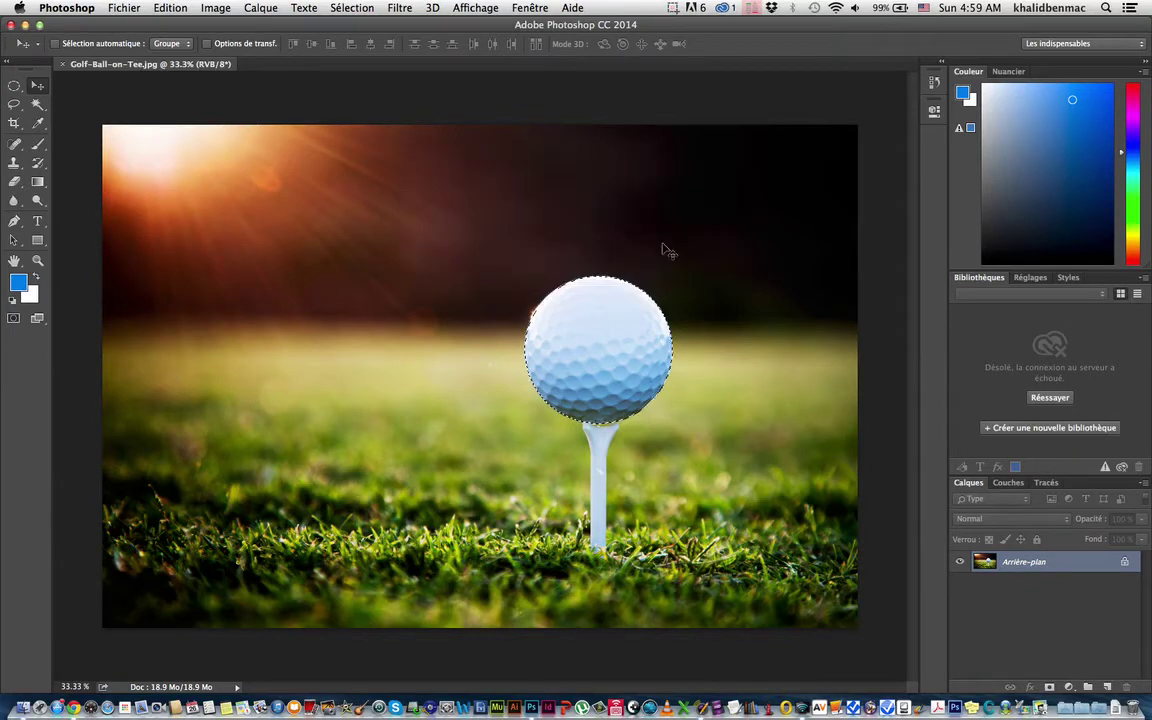
Convert the Arrière-plan background into a regular layer with the default settings, shift the image slightly sideways, and undo the move
{"action": "double_click", "coordinate": [1064, 569]}
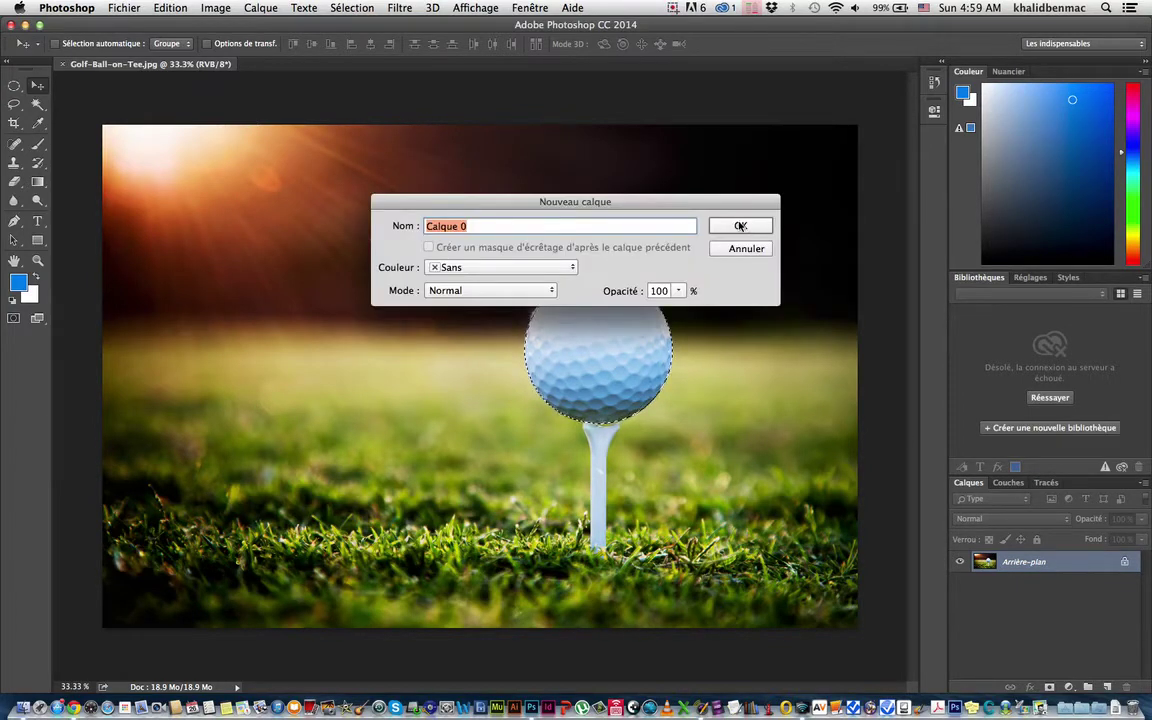
{"action": "left_click", "coordinate": [740, 226]}
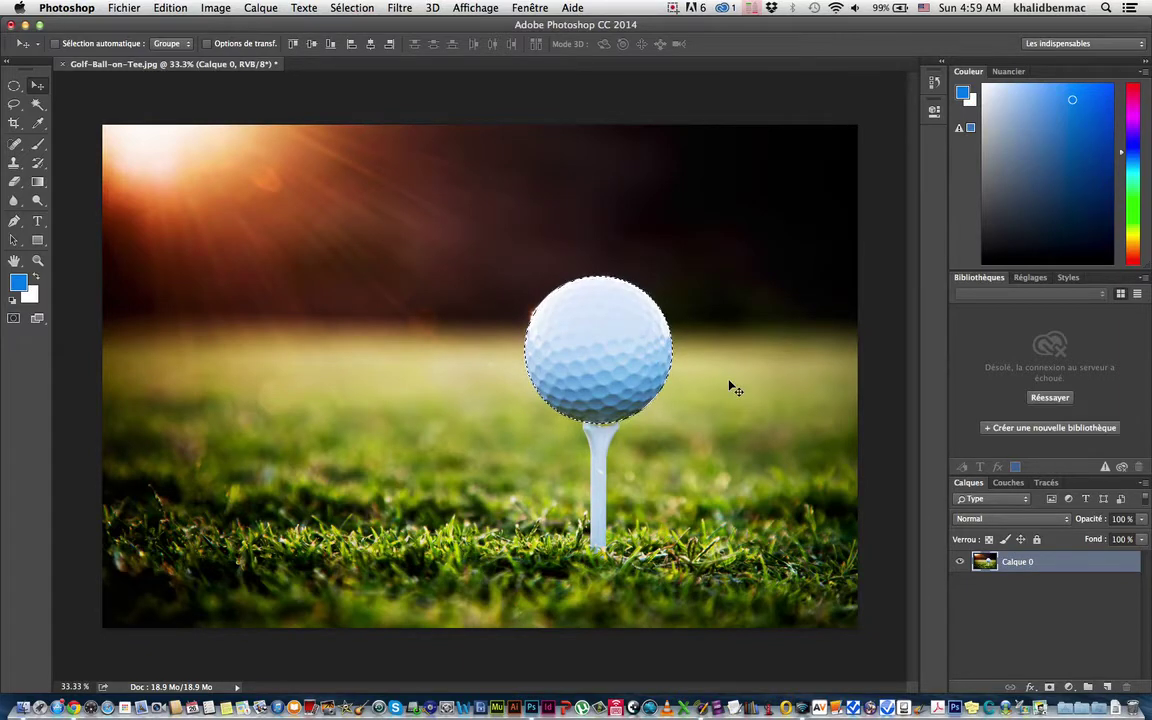
{"action": "left_click_drag", "start_coordinate": [345, 195], "coordinate": [280, 190]}
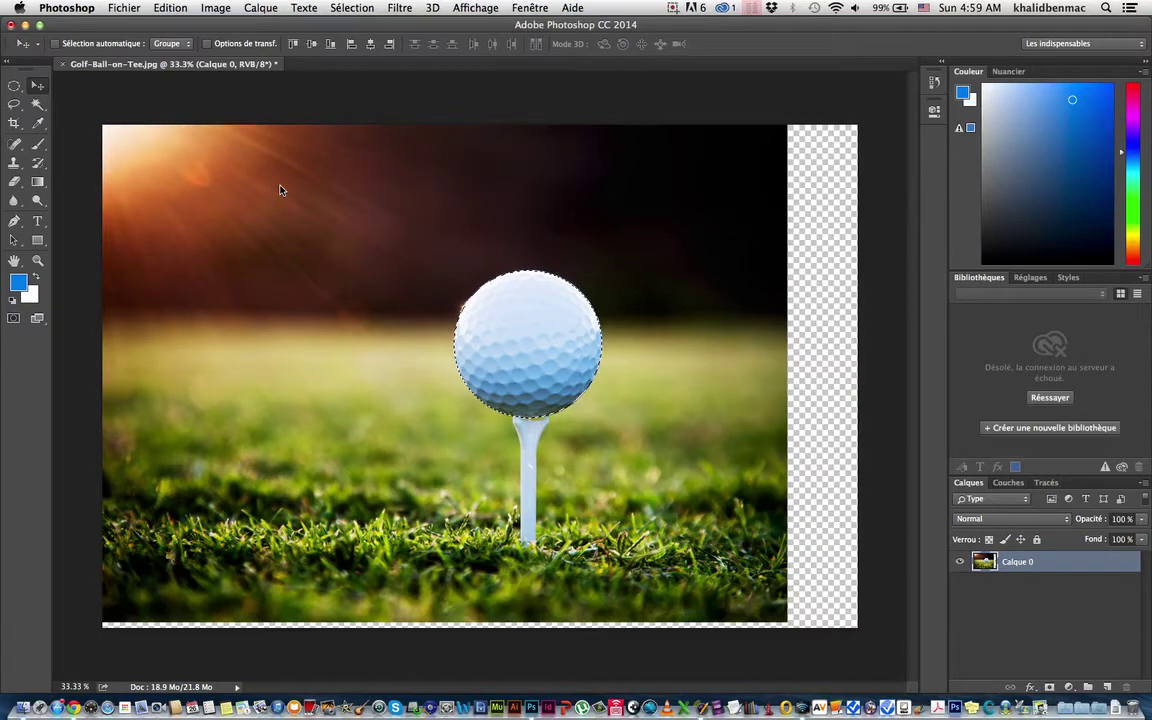
{"action": "key", "text": "super+z"}
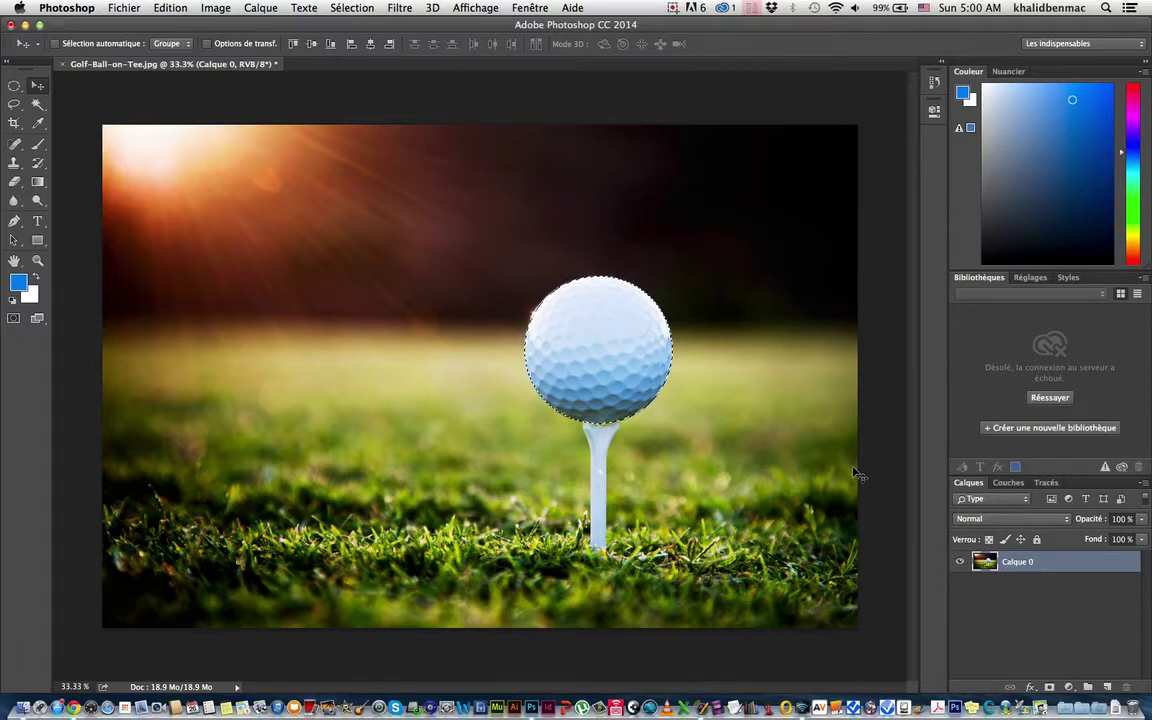
Copy the selected golf ball from Calque 0 onto a new layer
{"action": "left_click", "coordinate": [1021, 562]}
{"action": "key", "text": "super"}
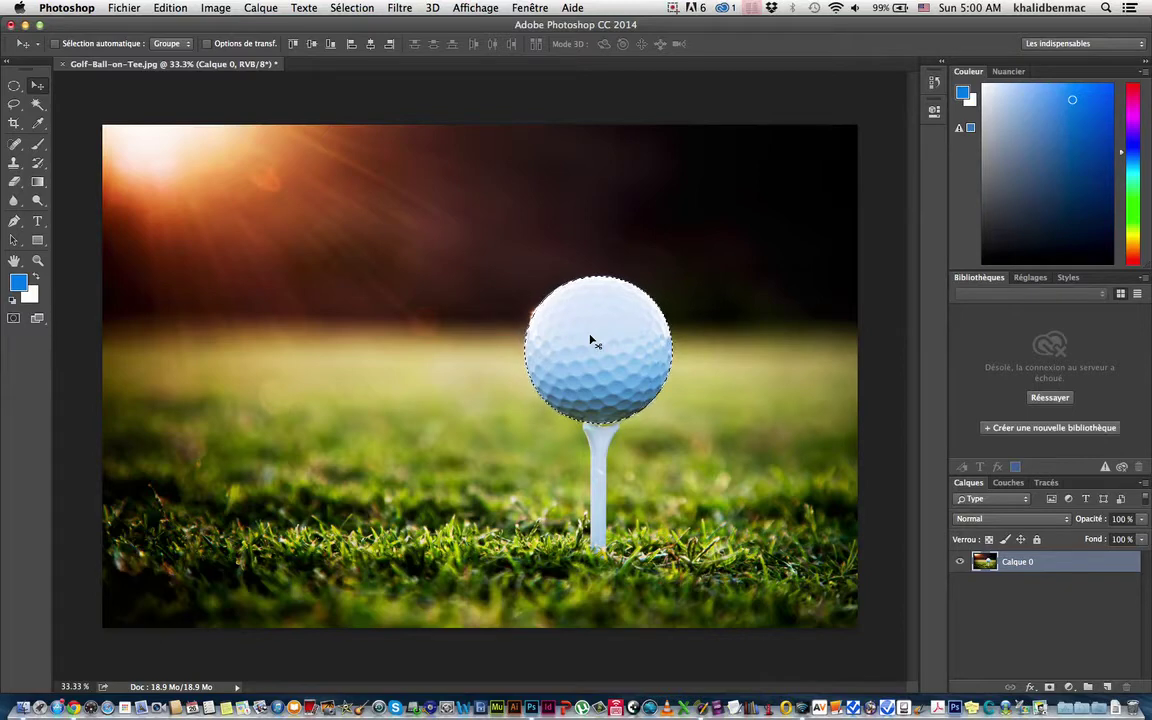
{"action": "key", "text": "super+j"}
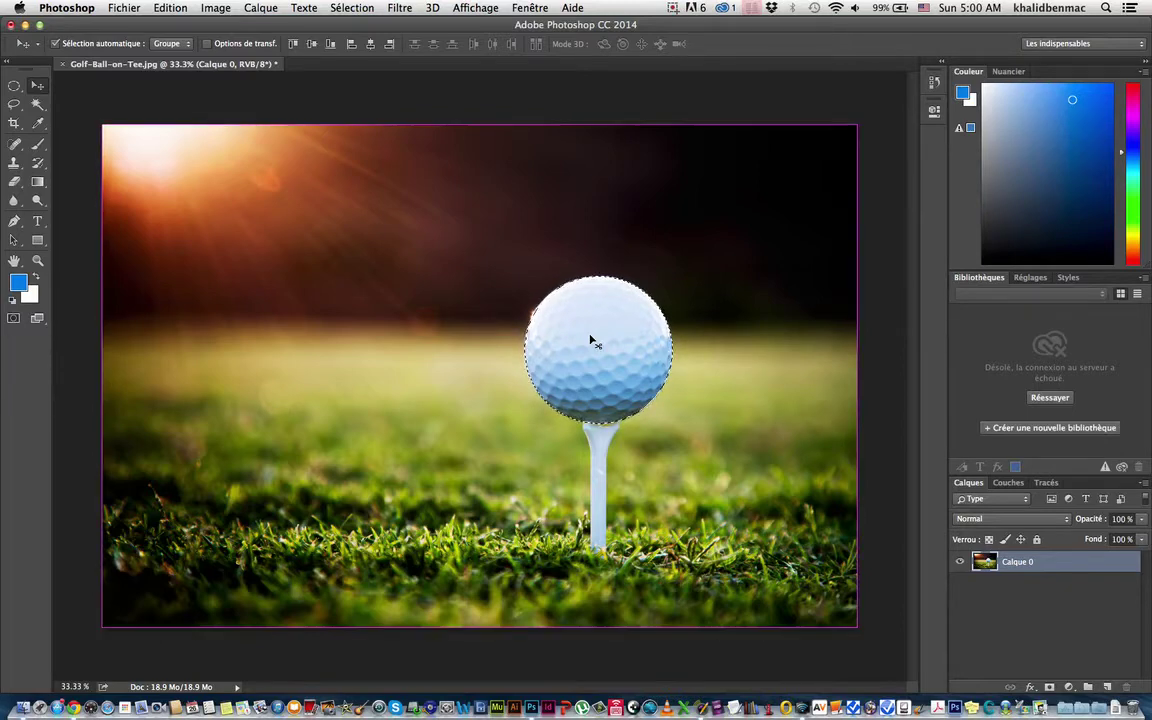
{"action": "key", "text": "super"}
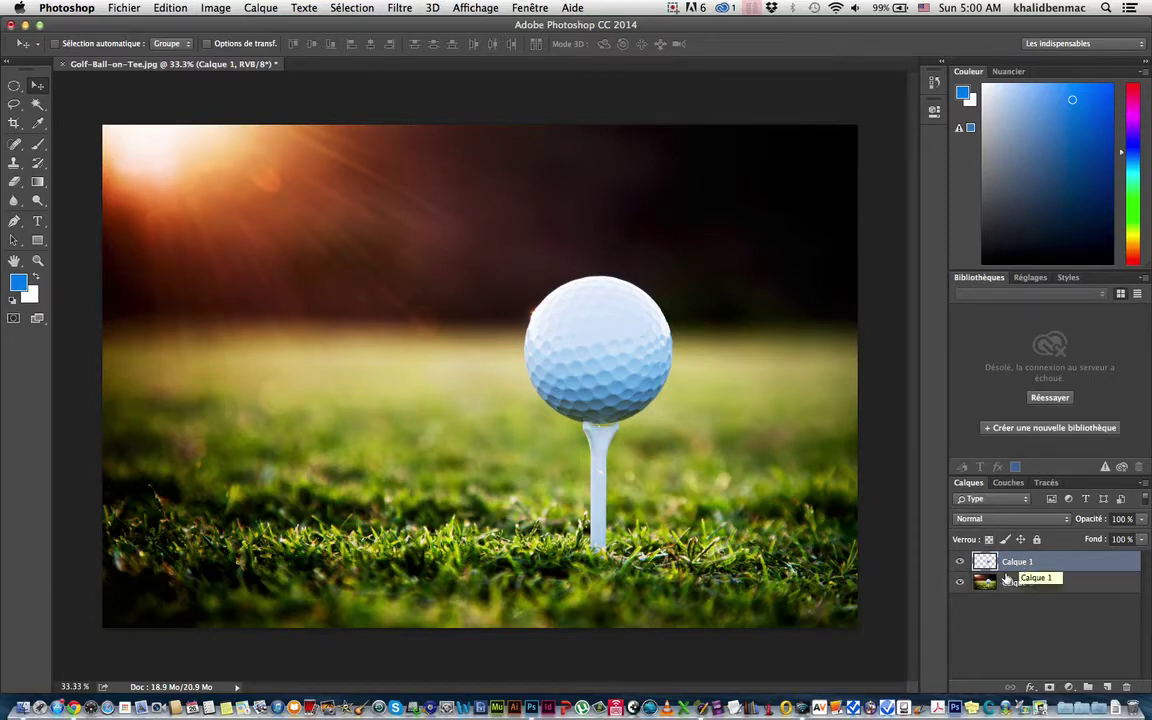
Hide and show Calque 0 repeatedly to examine the copied golf ball on its own layer
{"action": "left_click", "coordinate": [959, 584]}
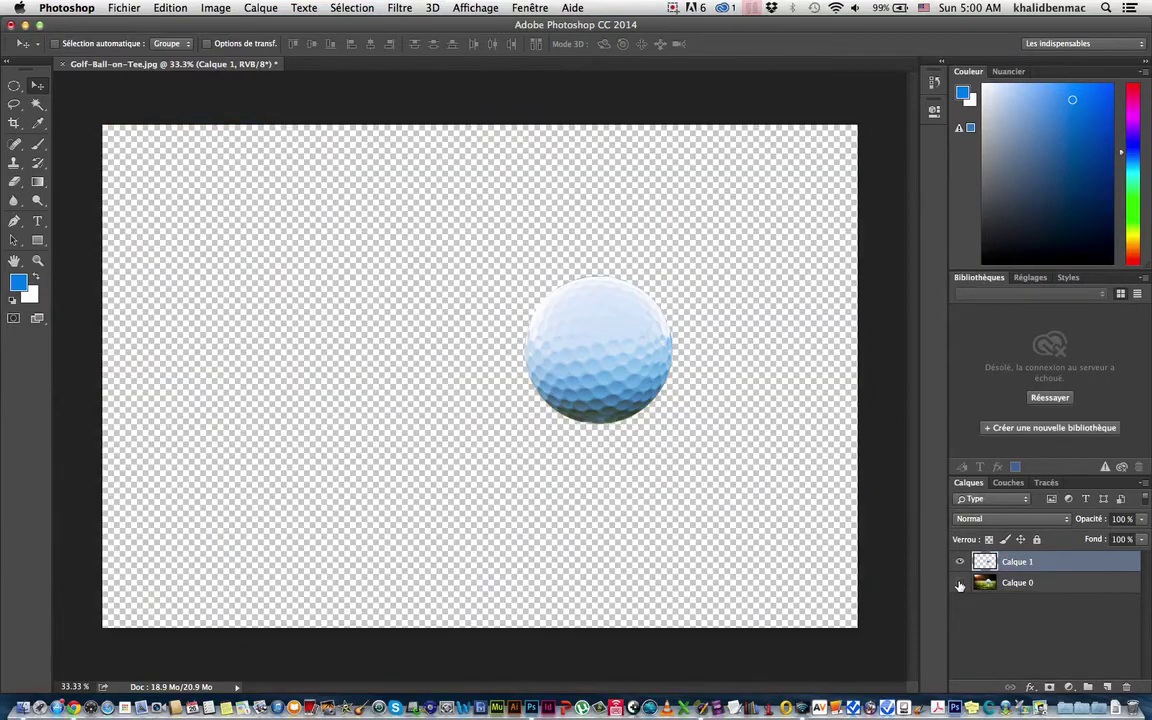
{"action": "left_click", "coordinate": [959, 584]}
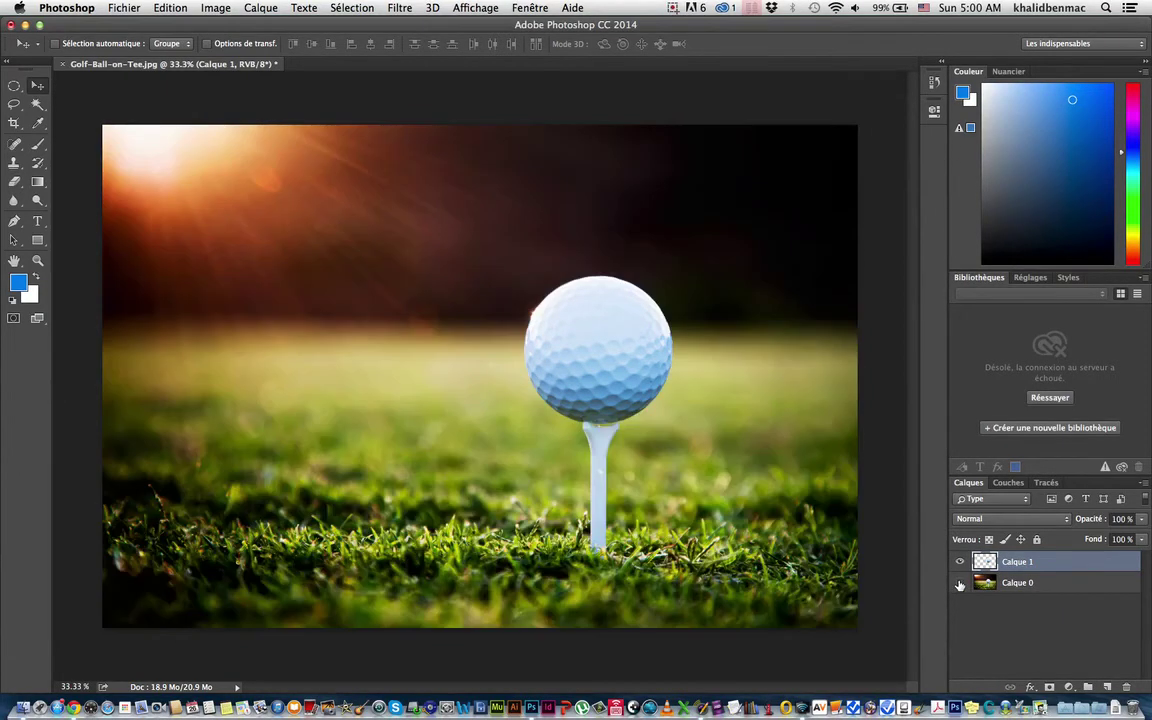
{"action": "left_click", "coordinate": [959, 584]}
{"action": "left_click", "coordinate": [959, 584]}
{"action": "left_click", "coordinate": [959, 584]}
{"action": "left_click", "coordinate": [959, 584]}
Move the copied golf ball onto the grass at the image's lower left and duplicate it twice, placing the copies on either side of the tee
{"action": "left_click_drag", "start_coordinate": [614, 362], "coordinate": [299, 503]}
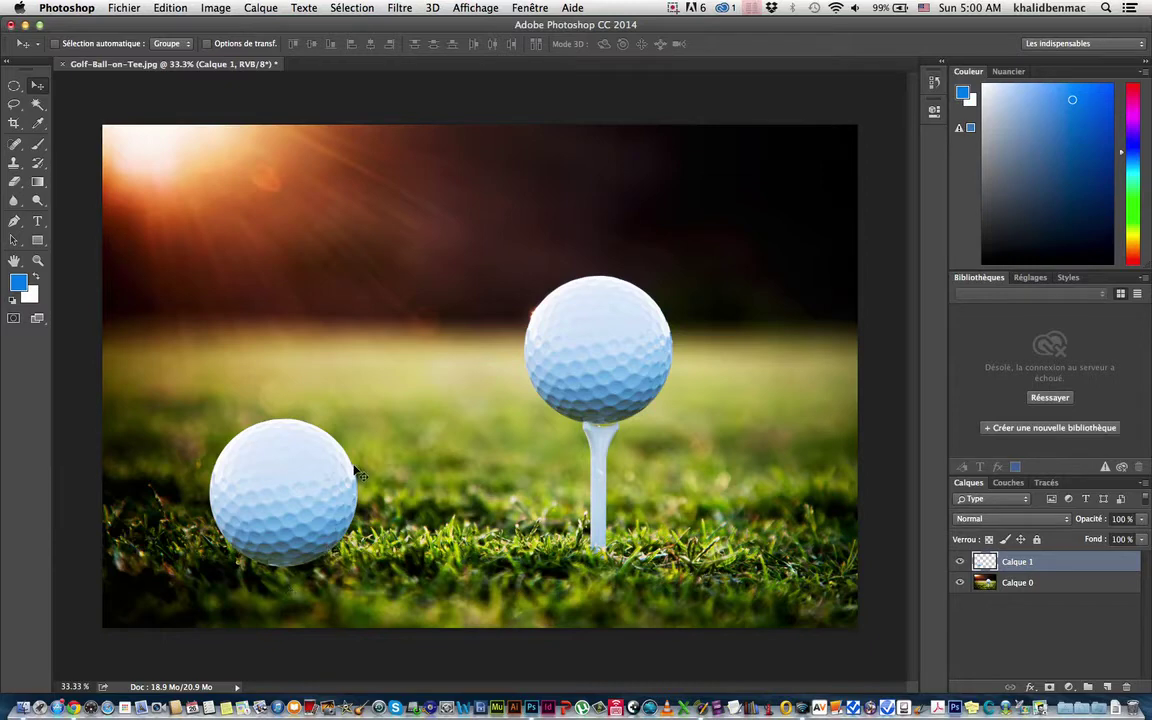
{"action": "left_click_drag", "start_coordinate": [301, 478], "coordinate": [335, 236]}
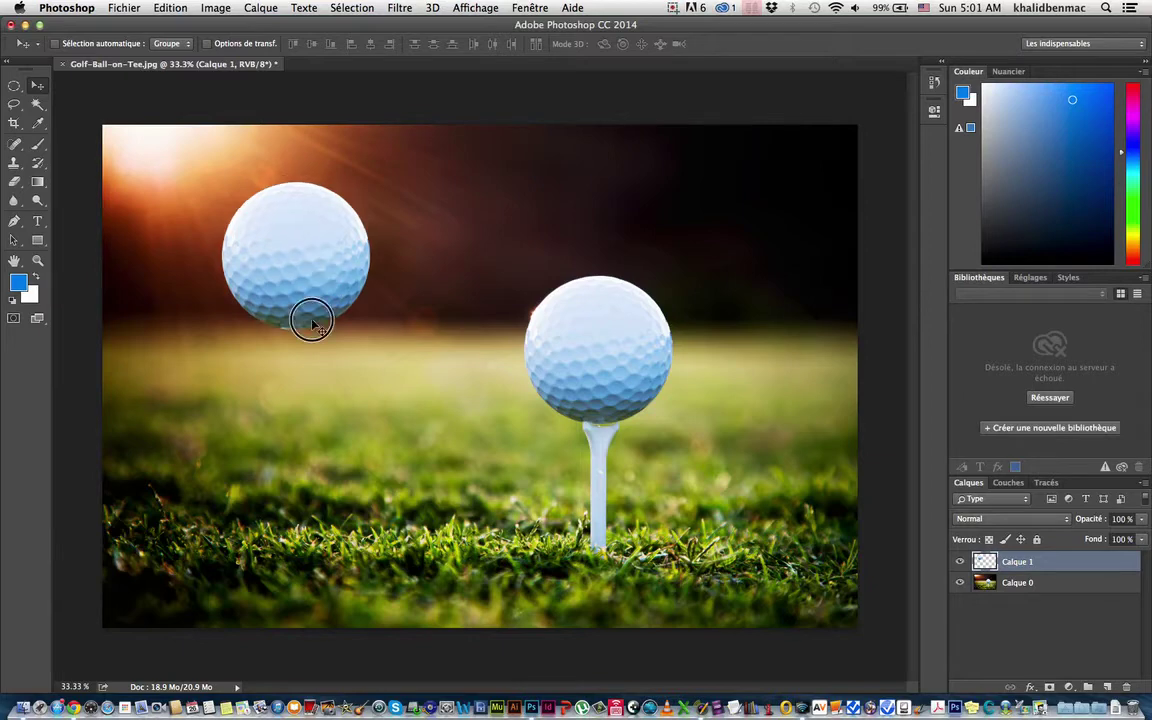
{"action": "left_click_drag", "start_coordinate": [313, 263], "coordinate": [251, 472]}
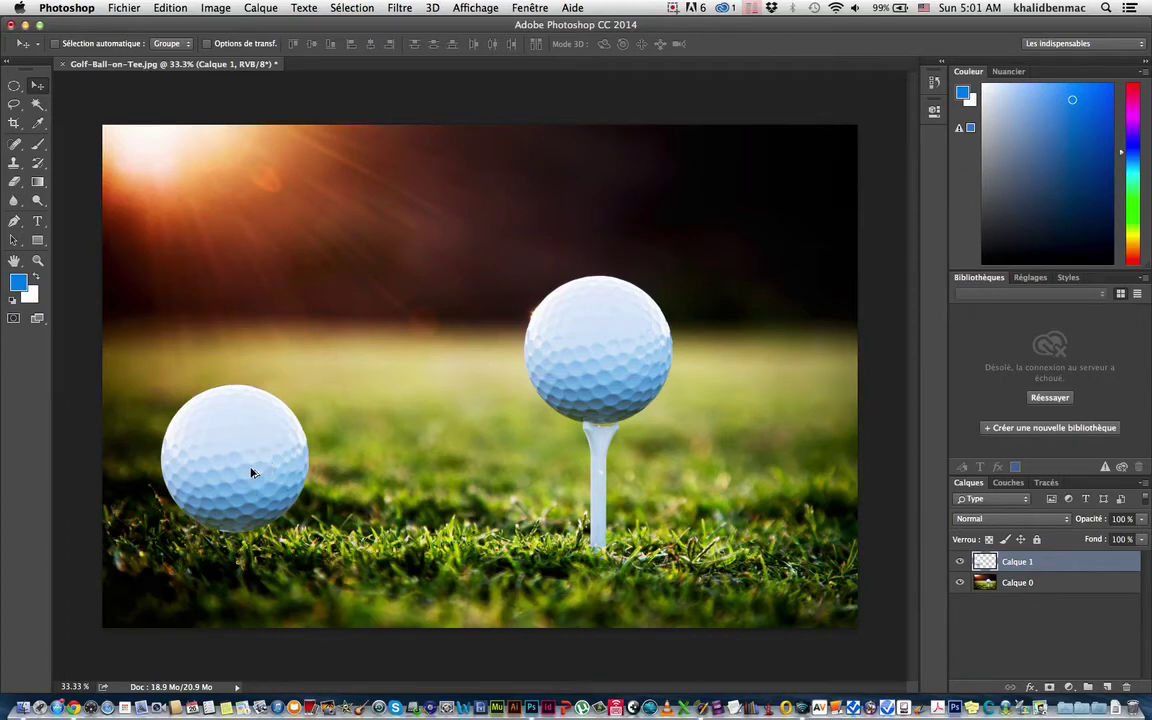
{"action": "left_click_drag", "start_coordinate": [249, 468], "coordinate": [445, 481]}
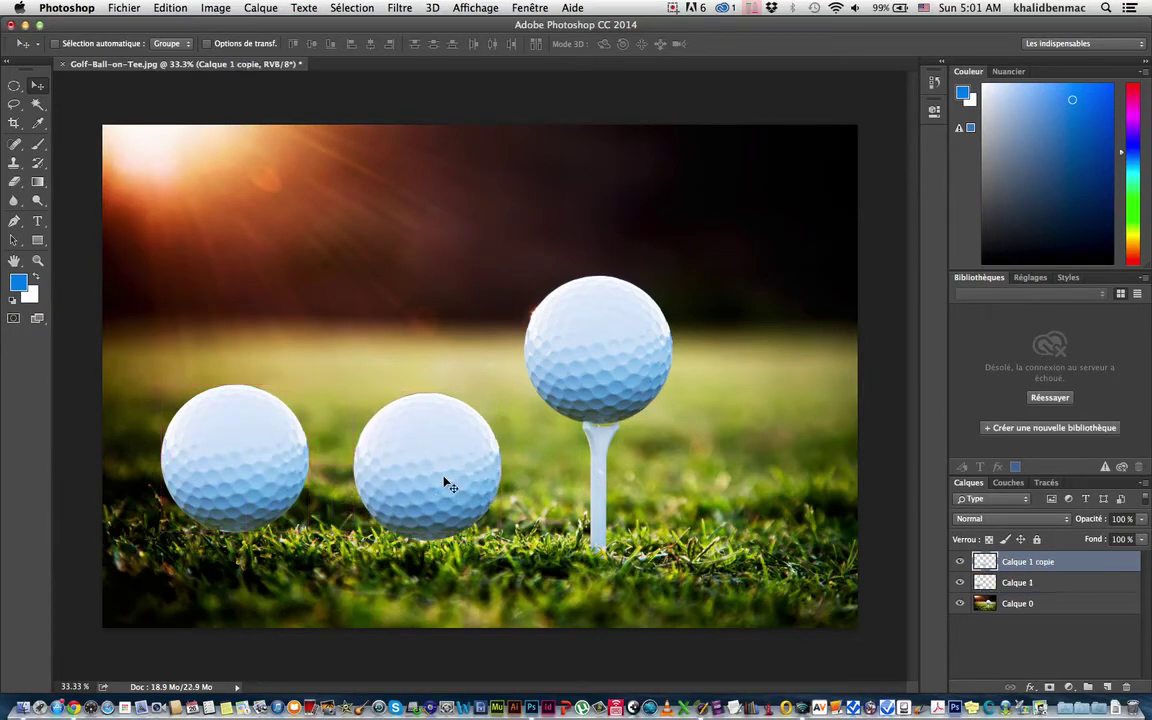
{"action": "left_click_drag", "start_coordinate": [445, 481], "coordinate": [738, 484]}
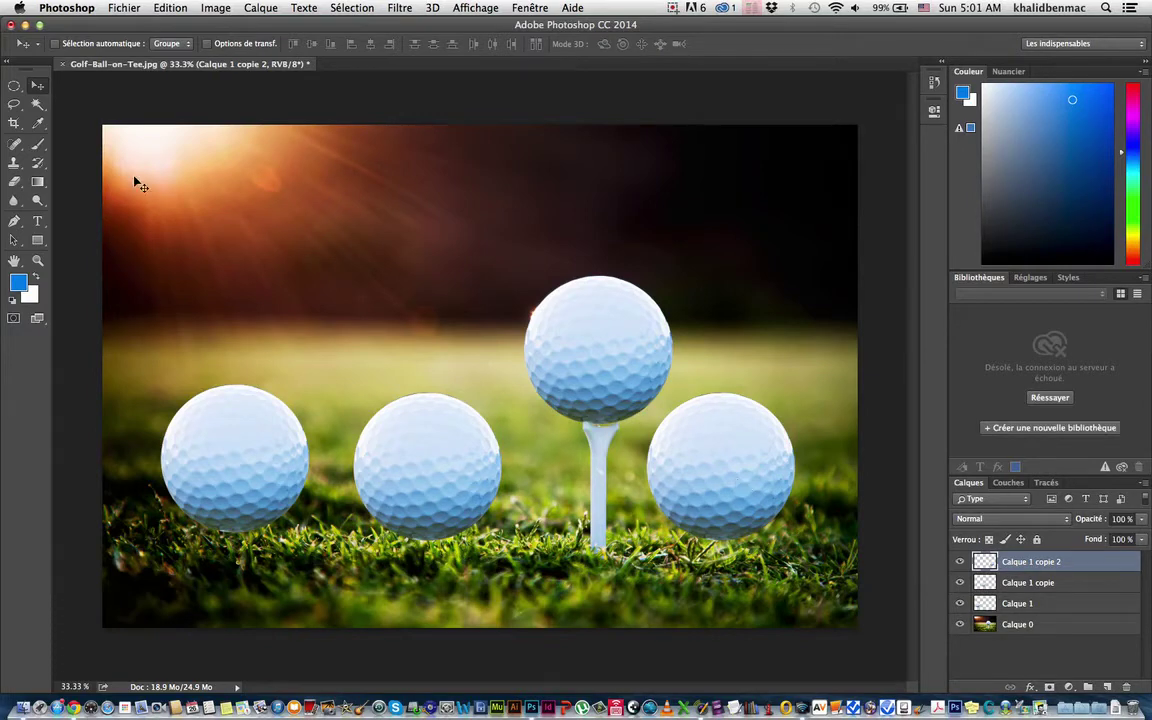
Draw a circular Elliptical Marquee selection above the grass, subtract an overlapping ellipse to form a crescent, and deselect it in New Selection mode
{"action": "left_click", "coordinate": [14, 86]}
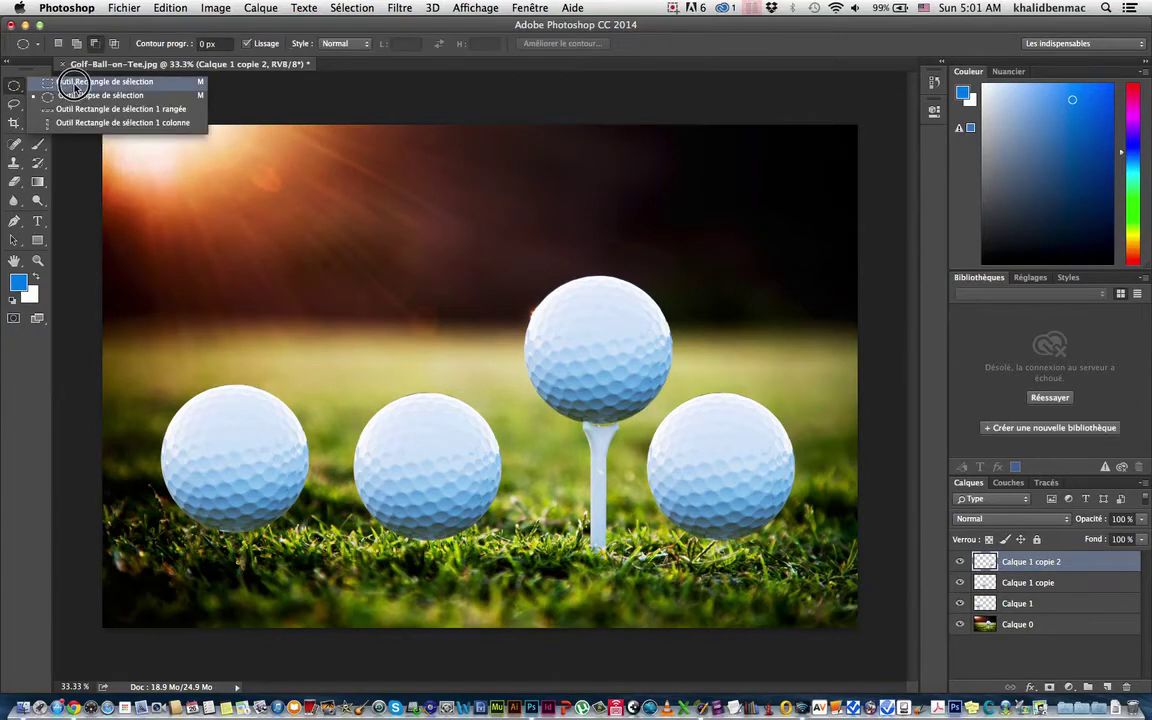
{"action": "left_click", "coordinate": [75, 83]}
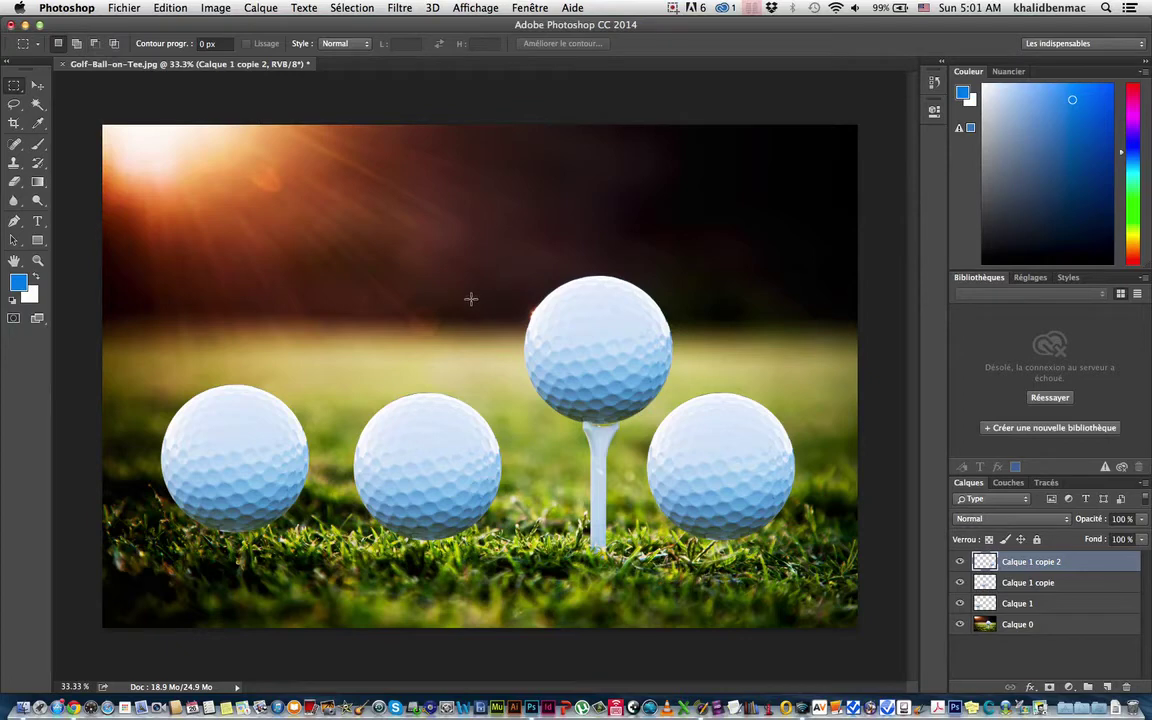
{"action": "mouse_move", "coordinate": [14, 104]}
{"action": "left_mouse_down"}
{"action": "mouse_move", "coordinate": [50, 112]}
{"action": "mouse_move", "coordinate": [50, 98]}
{"action": "mouse_move", "coordinate": [18, 88]}
{"action": "mouse_move", "coordinate": [55, 101]}
{"action": "left_mouse_up"}
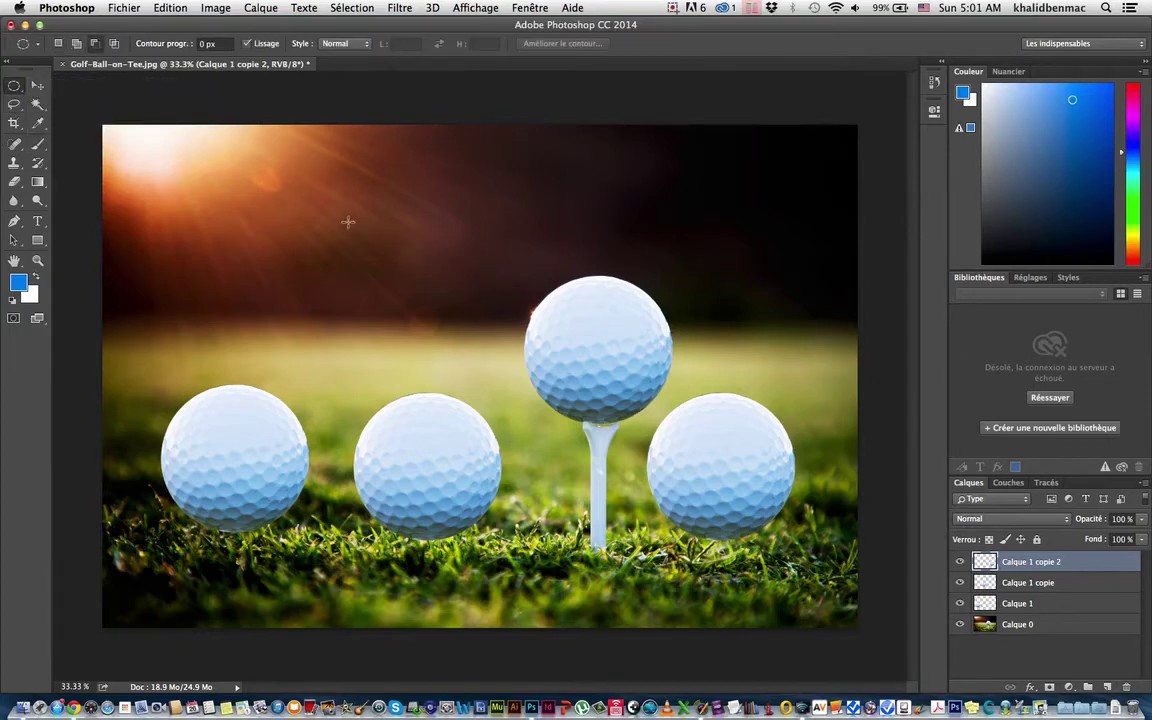
{"action": "left_click_drag", "start_coordinate": [343, 218], "coordinate": [465, 355]}
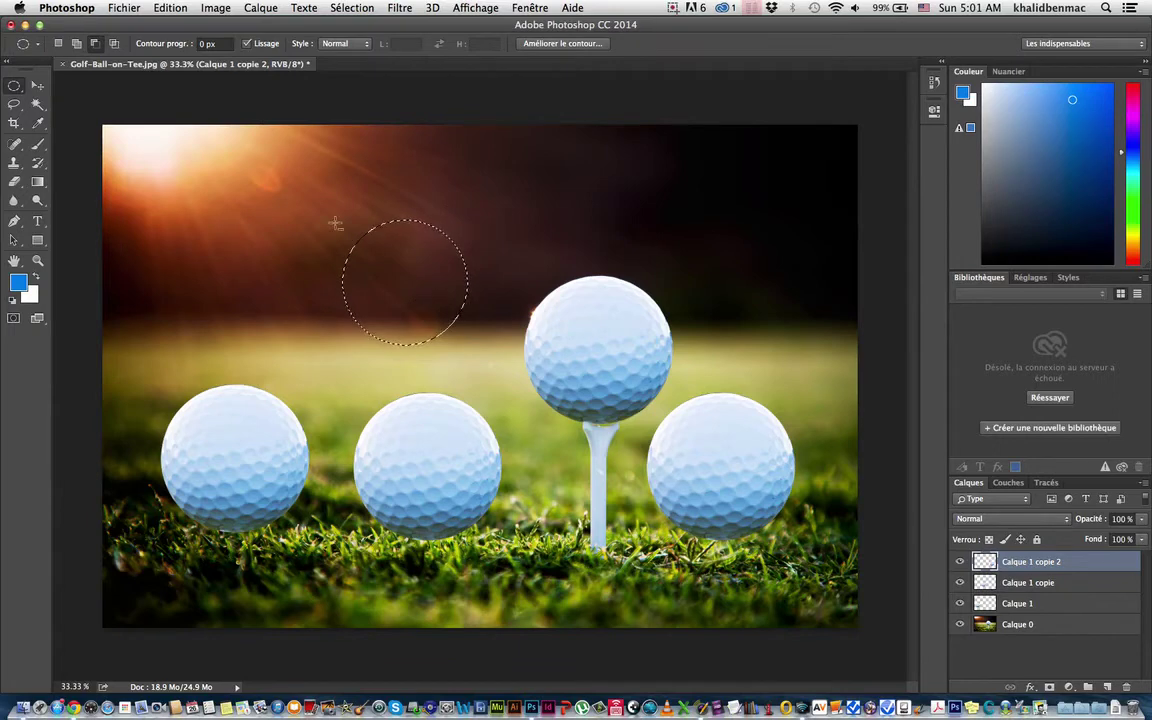
{"action": "left_click_drag", "start_coordinate": [330, 228], "coordinate": [391, 310]}
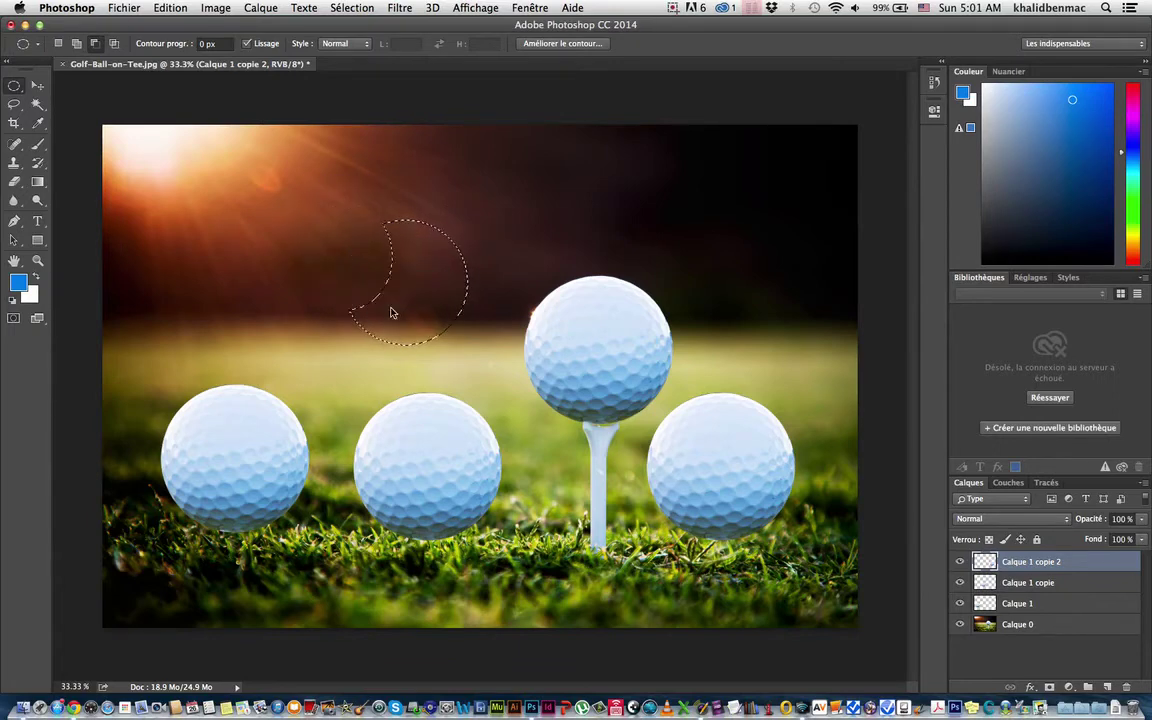
{"action": "left_click", "coordinate": [75, 45]}
{"action": "left_click", "coordinate": [60, 46]}
{"action": "key", "text": "shift"}
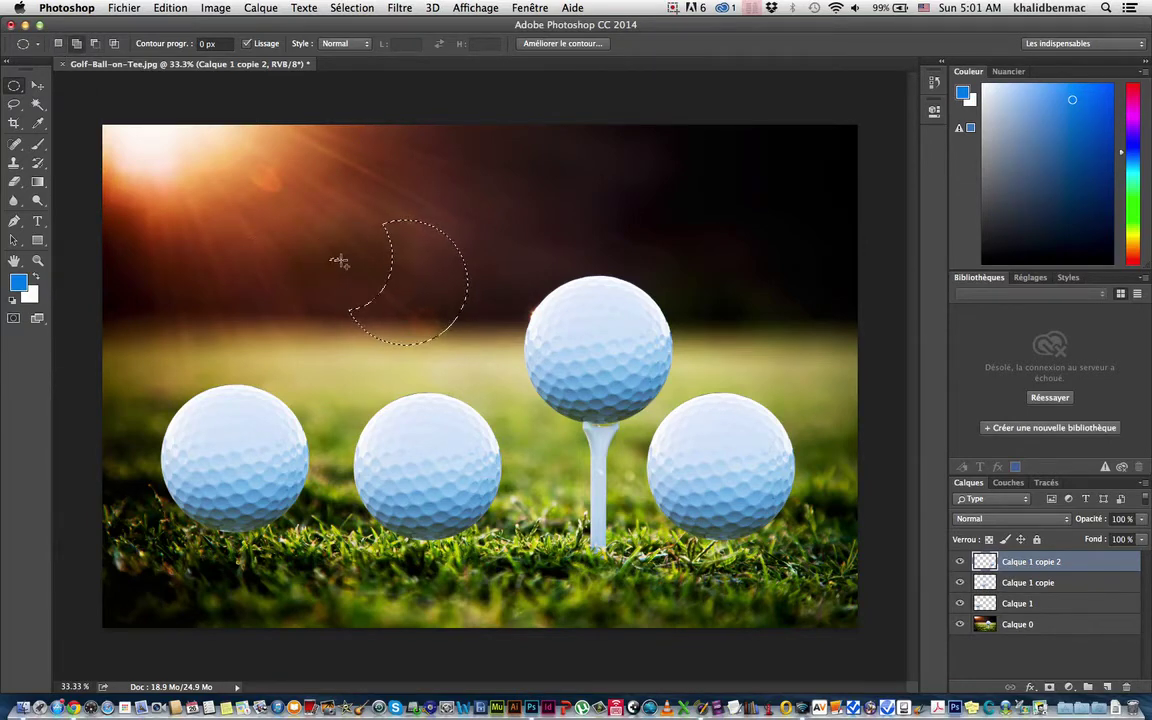
{"action": "left_click", "coordinate": [193, 177]}
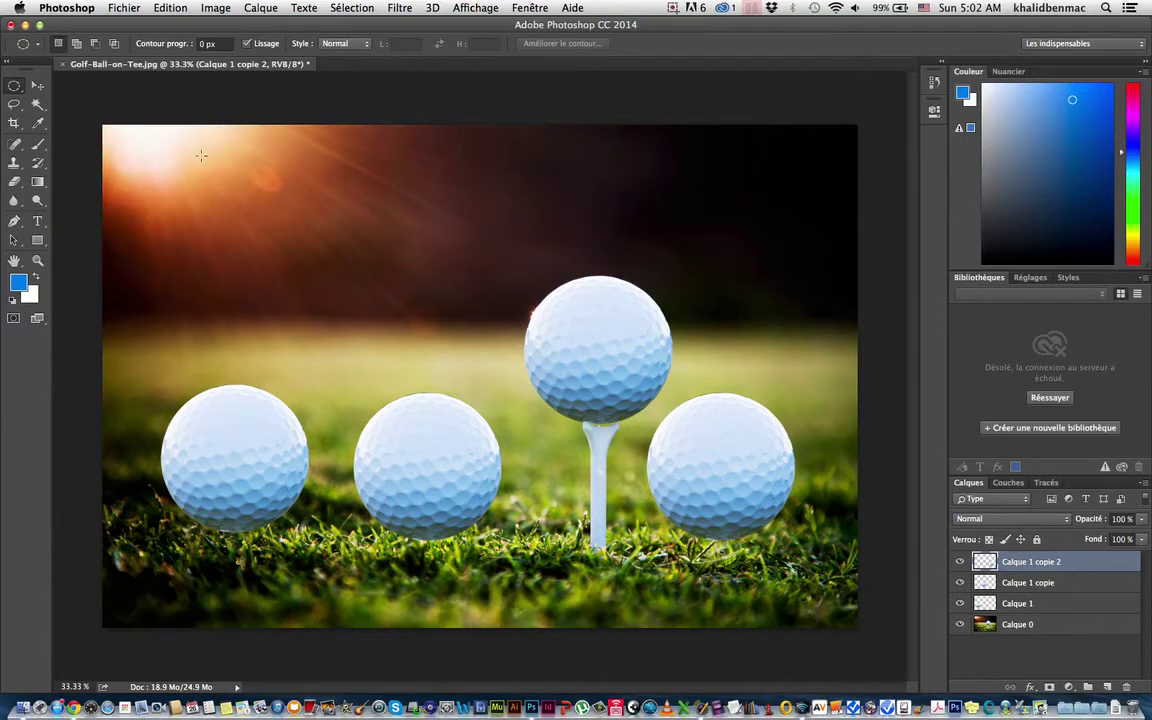
Draw a circular selection in the dark sky area and reposition it, undoing the accidental deselection in between
{"action": "left_click_drag", "start_coordinate": [249, 173], "coordinate": [373, 298]}
{"action": "left_click_drag", "start_coordinate": [386, 305], "coordinate": [418, 329]}
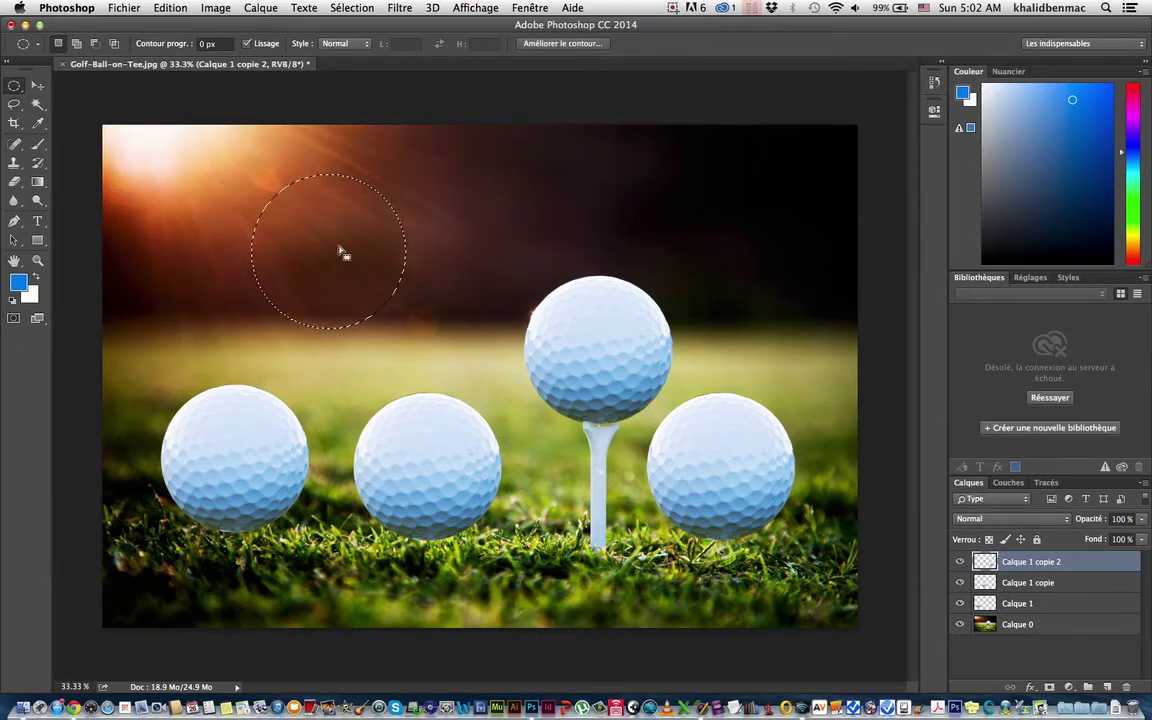
{"action": "left_click_drag", "start_coordinate": [305, 239], "coordinate": [268, 244]}
{"action": "left_click", "coordinate": [152, 153]}
{"action": "key", "text": "super+z"}
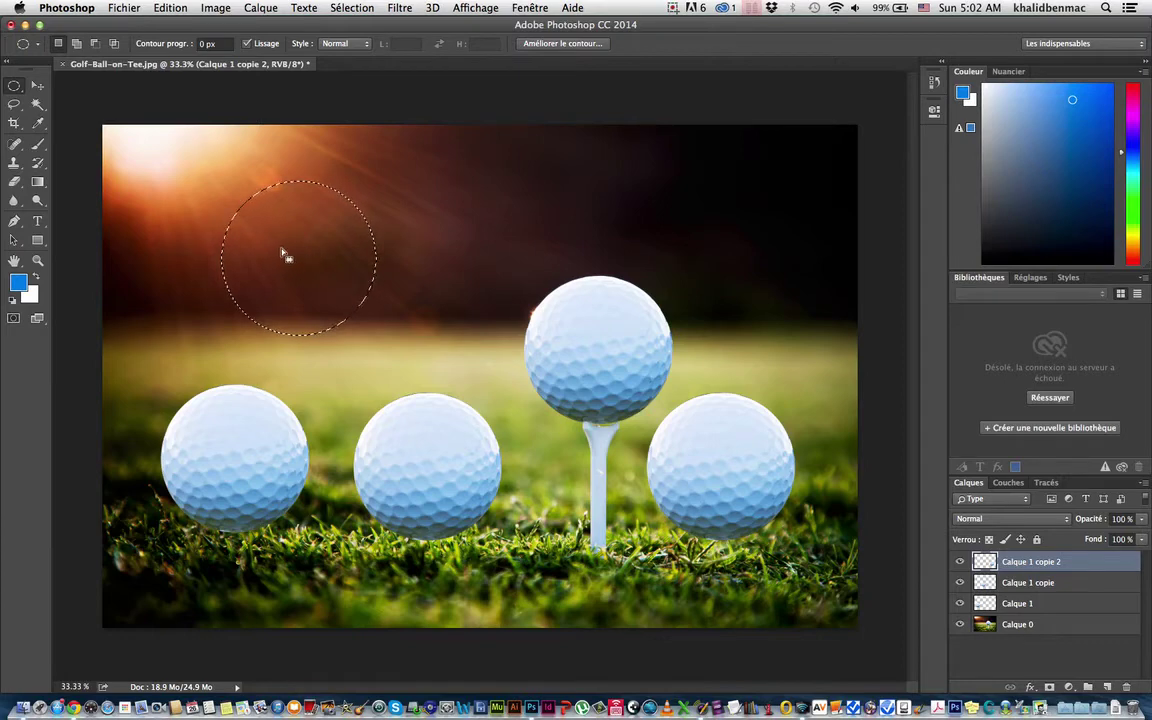
{"action": "left_click_drag", "start_coordinate": [275, 247], "coordinate": [345, 237]}
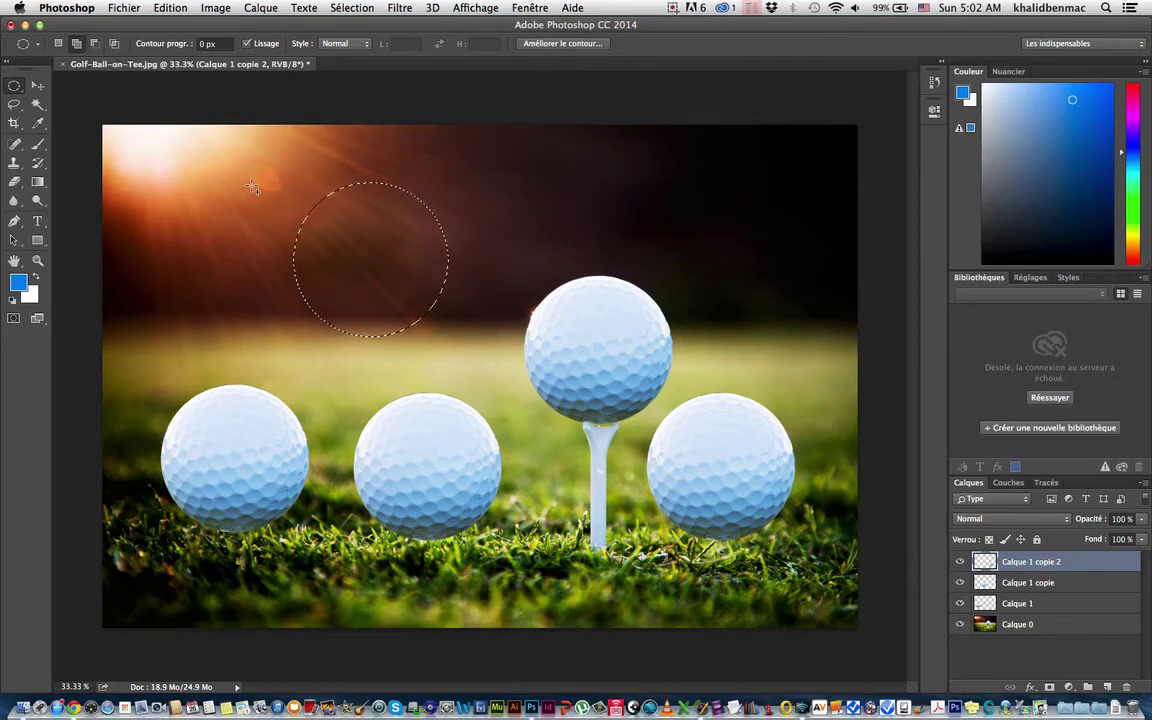
Add a small ellipse to the circular selection, subtract two overlapping ellipses, intersect the crescent with another ellipse, and deselect the result
{"action": "left_click_drag", "start_coordinate": [270, 193], "coordinate": [325, 243]}
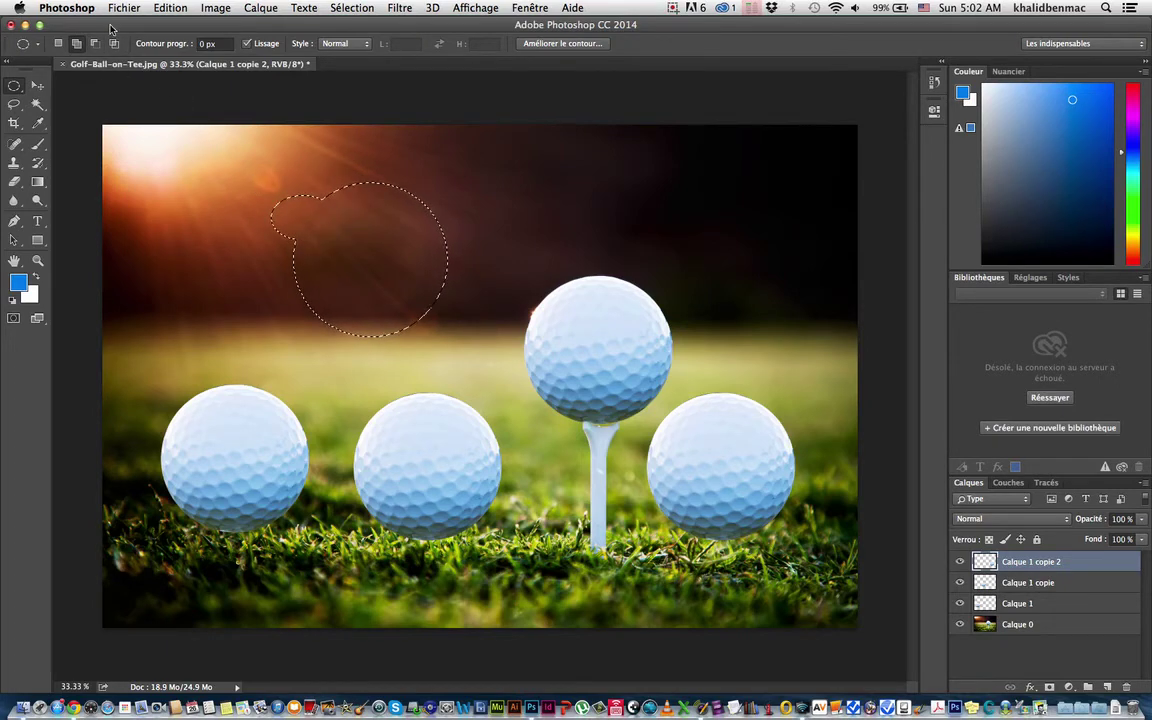
{"action": "left_click_drag", "start_coordinate": [255, 175], "coordinate": [365, 300]}
{"action": "left_click_drag", "start_coordinate": [297, 218], "coordinate": [405, 335]}
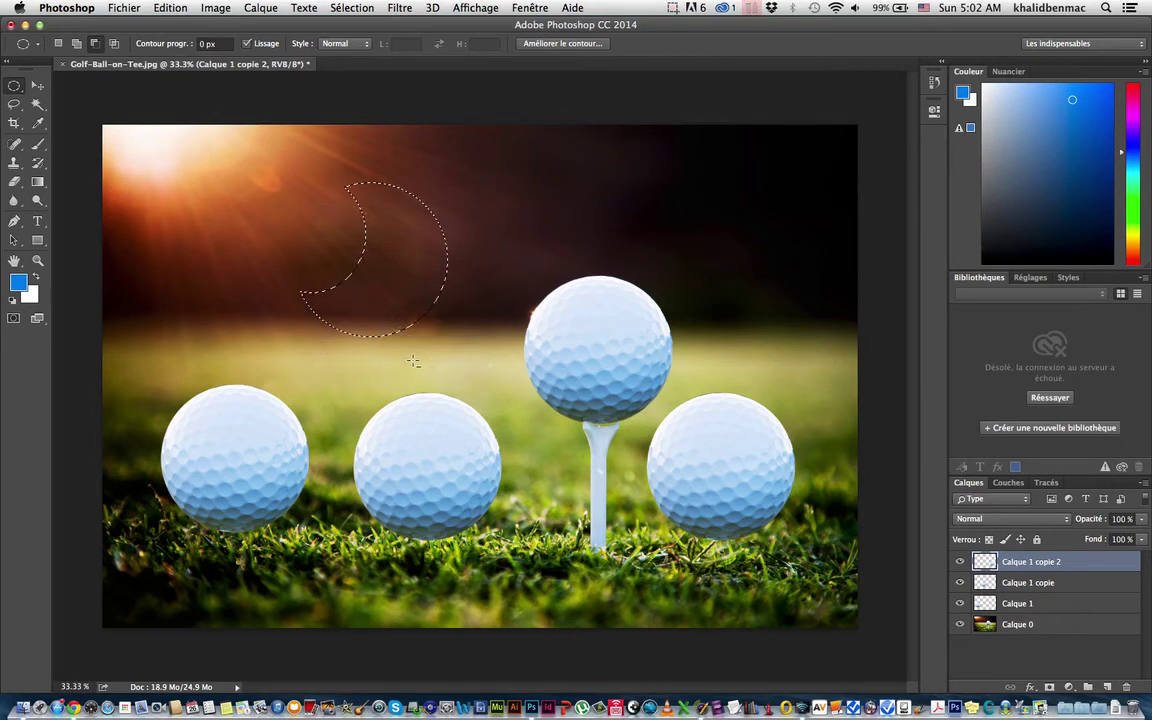
{"action": "left_click", "coordinate": [114, 43]}
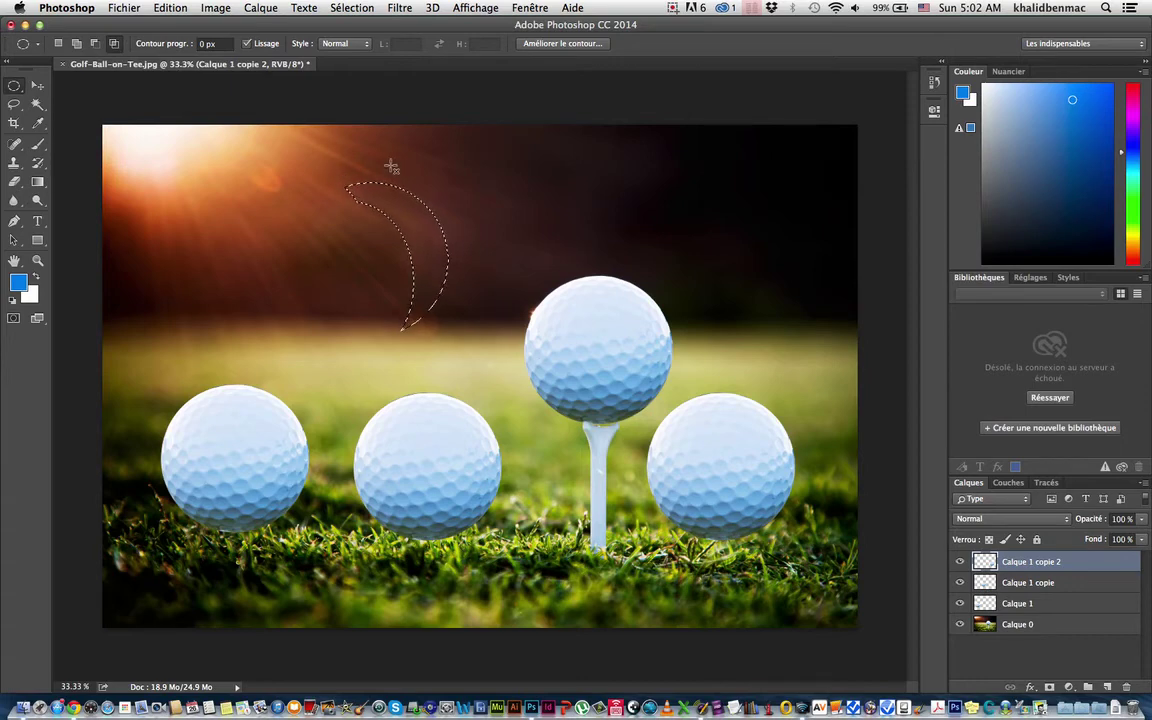
{"action": "left_click_drag", "start_coordinate": [408, 164], "coordinate": [548, 311]}
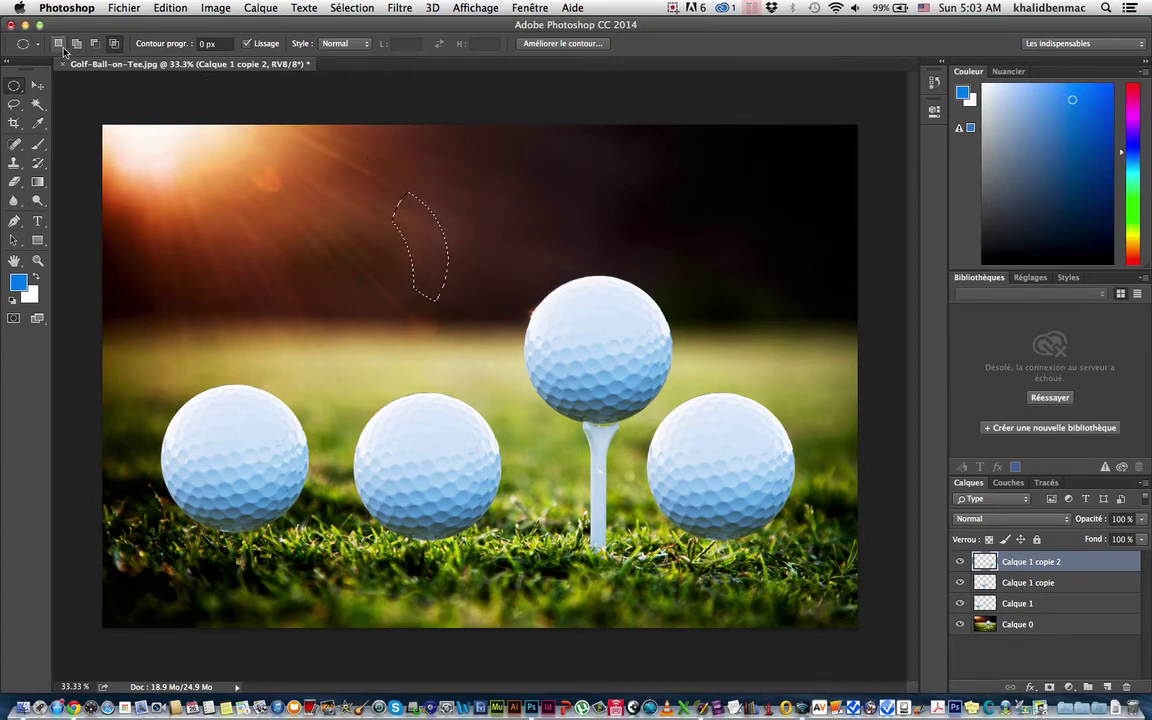
{"action": "left_click", "coordinate": [257, 116]}
Draw a wide elliptical selection between the sun and the golf ball on the tee, and clear it in Intersect mode
{"action": "left_click_drag", "start_coordinate": [309, 156], "coordinate": [470, 345]}
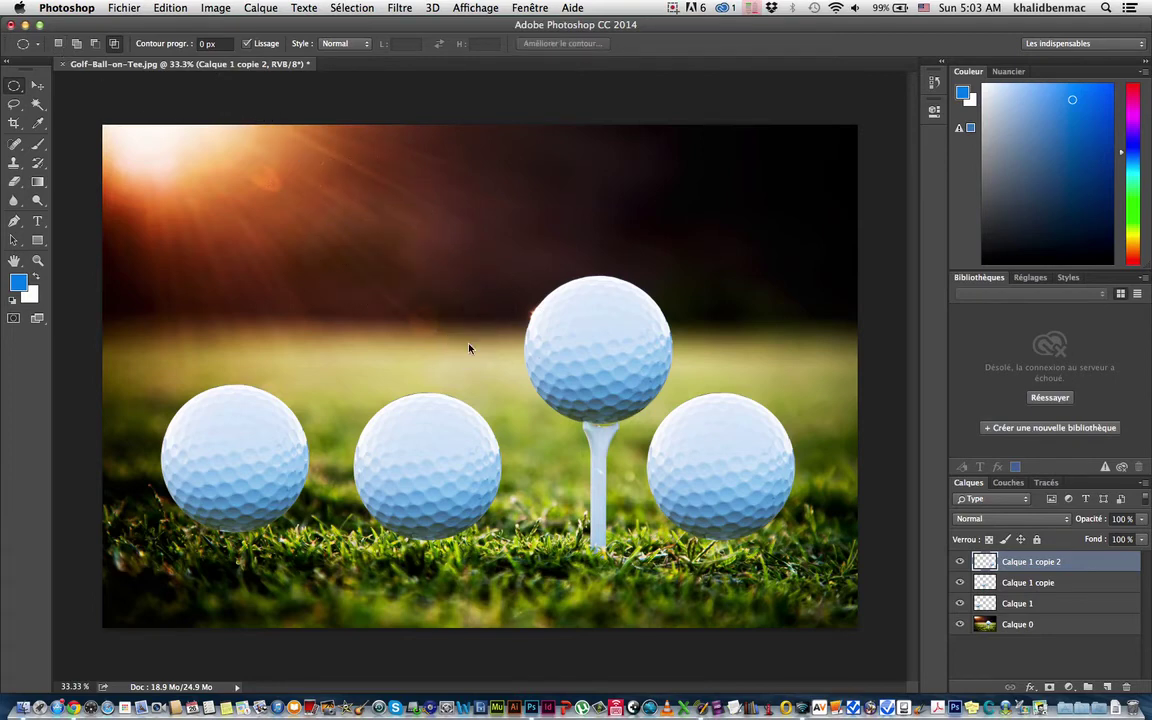
{"action": "left_click", "coordinate": [231, 164]}
{"action": "left_click_drag", "start_coordinate": [300, 162], "coordinate": [532, 344]}
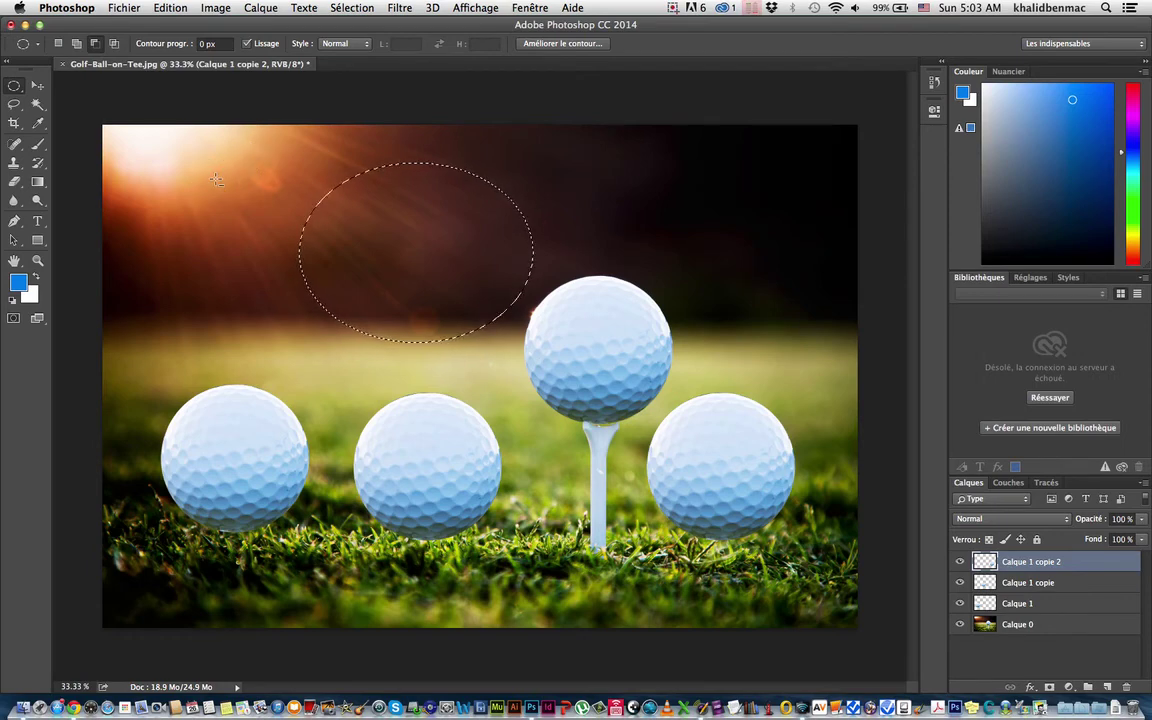
{"action": "left_click", "coordinate": [115, 44]}
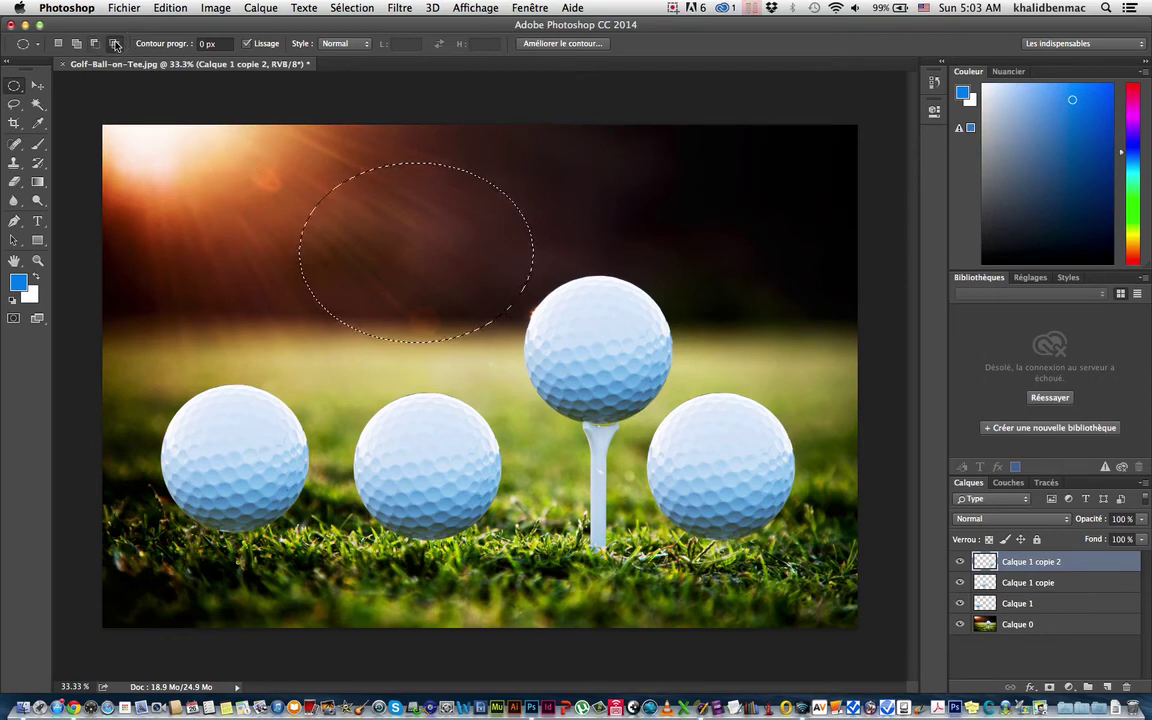
{"action": "left_click", "coordinate": [227, 165]}
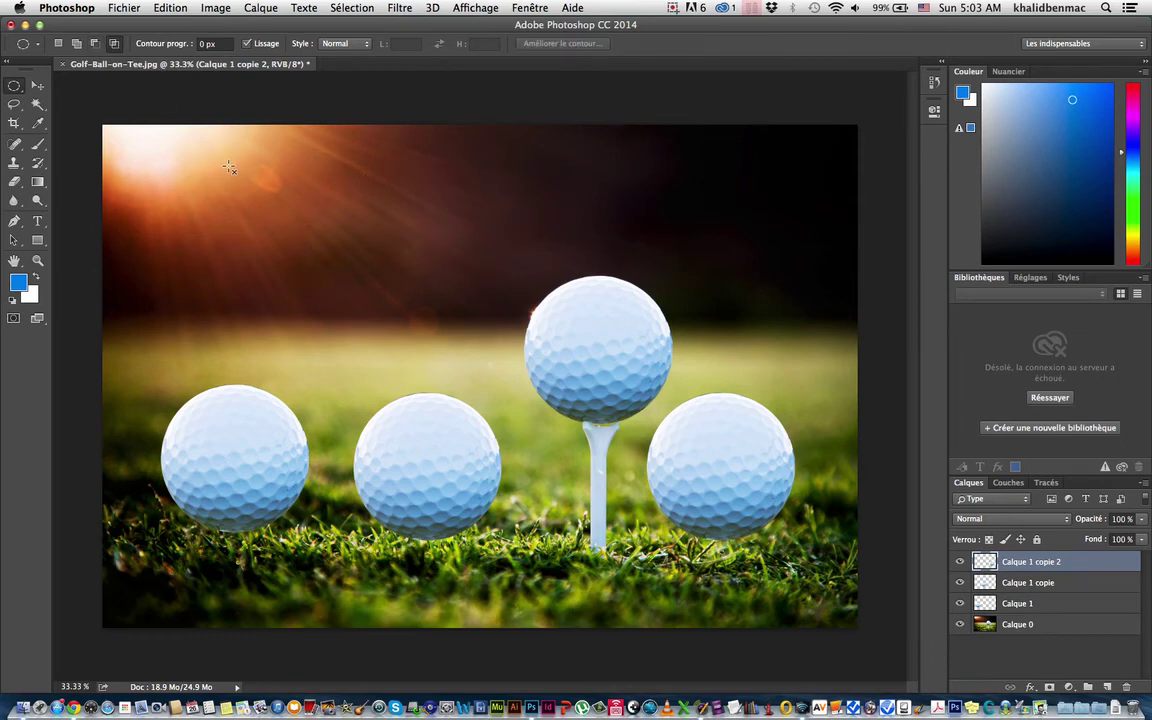
Draw a smaller ellipse in Add mode, switch through Subtract to Intersect mode, and clear the selection outside the ellipse
{"action": "left_click", "coordinate": [77, 45]}
{"action": "left_click_drag", "start_coordinate": [254, 211], "coordinate": [406, 331]}
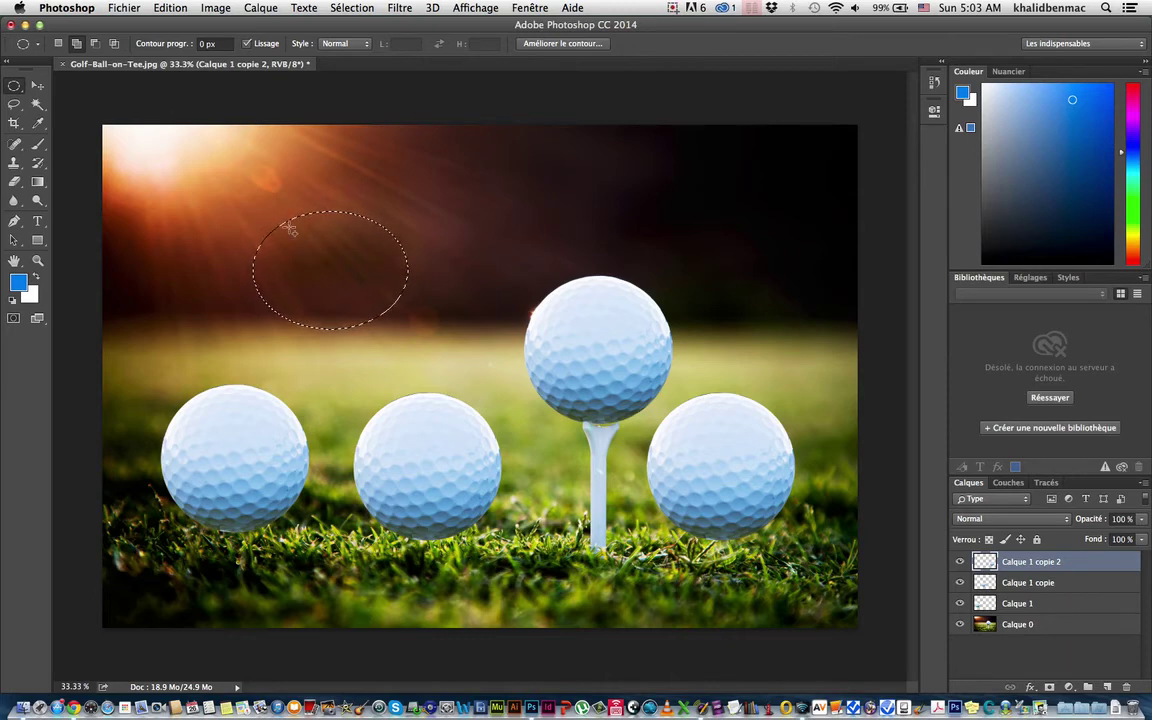
{"action": "left_click", "coordinate": [94, 43]}
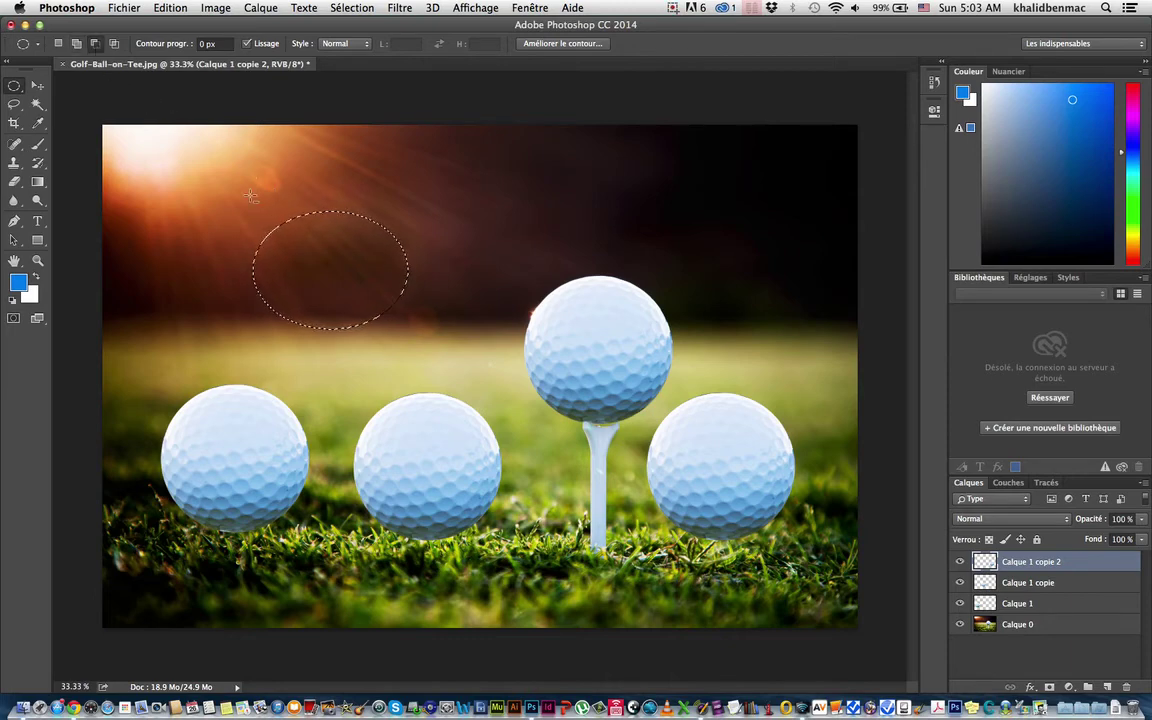
{"action": "left_click", "coordinate": [113, 43]}
{"action": "left_click", "coordinate": [164, 179]}
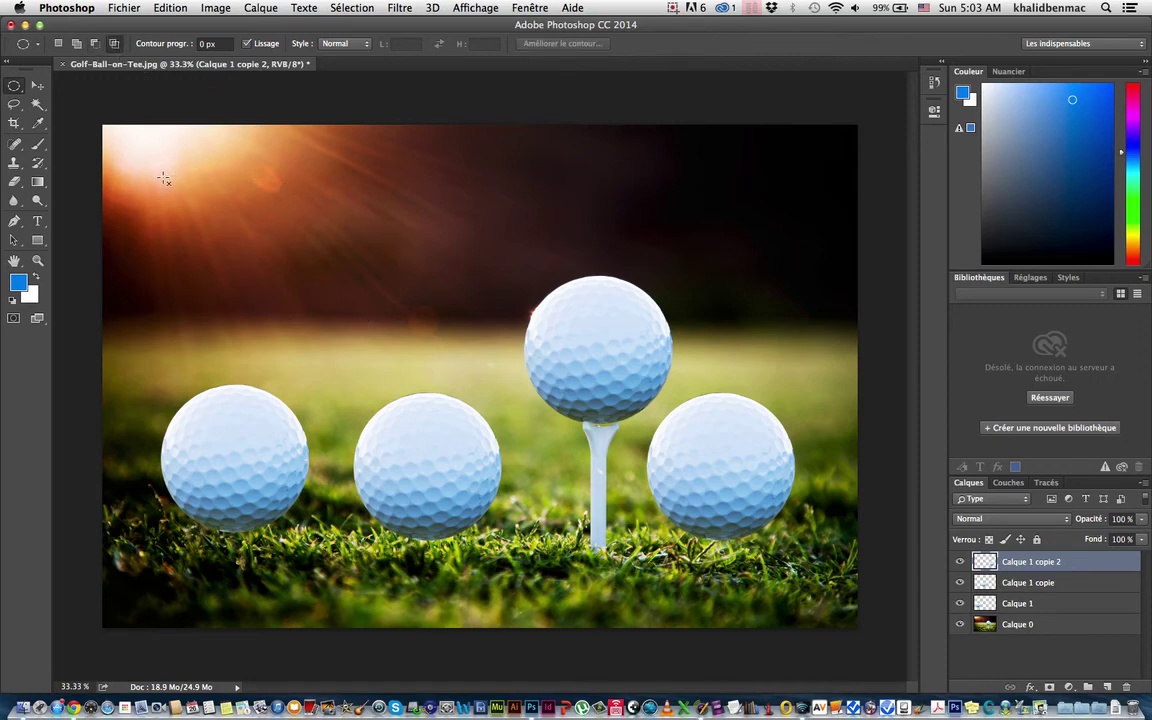
Combine two overlapping circular selections in Add mode, clear them in Intersect mode, and return the marquee to New Selection mode
{"action": "left_click", "coordinate": [76, 44]}
{"action": "left_click_drag", "start_coordinate": [266, 230], "coordinate": [385, 310]}
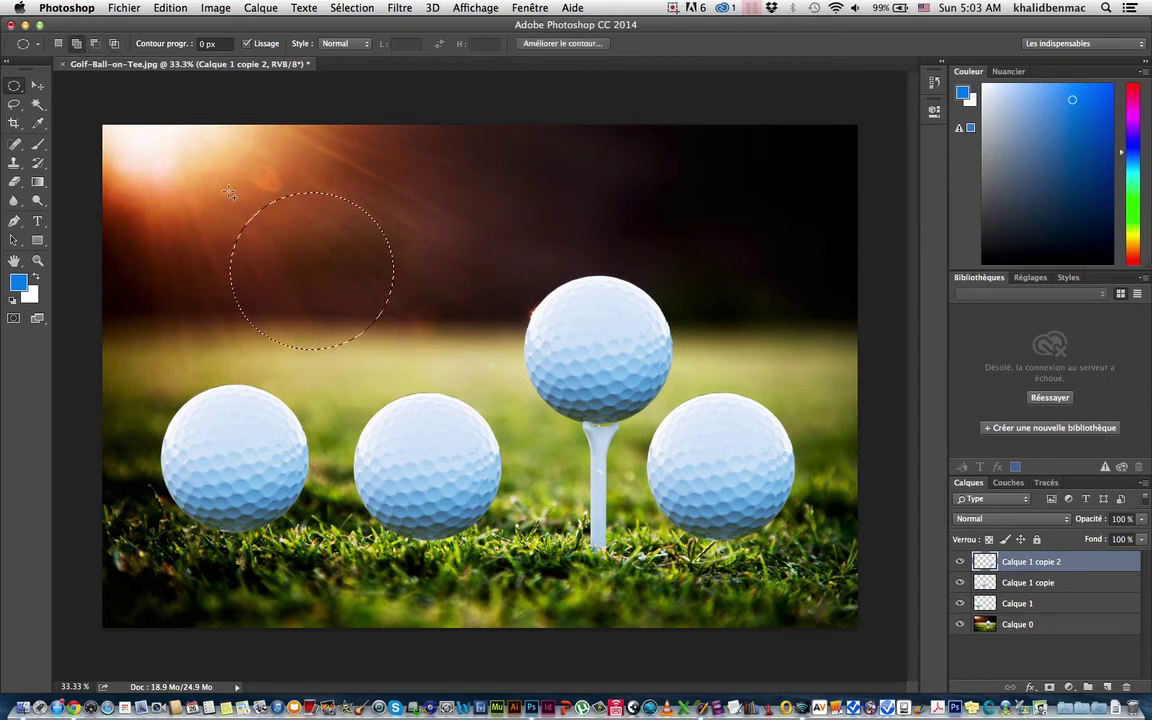
{"action": "left_click_drag", "start_coordinate": [324, 203], "coordinate": [460, 350]}
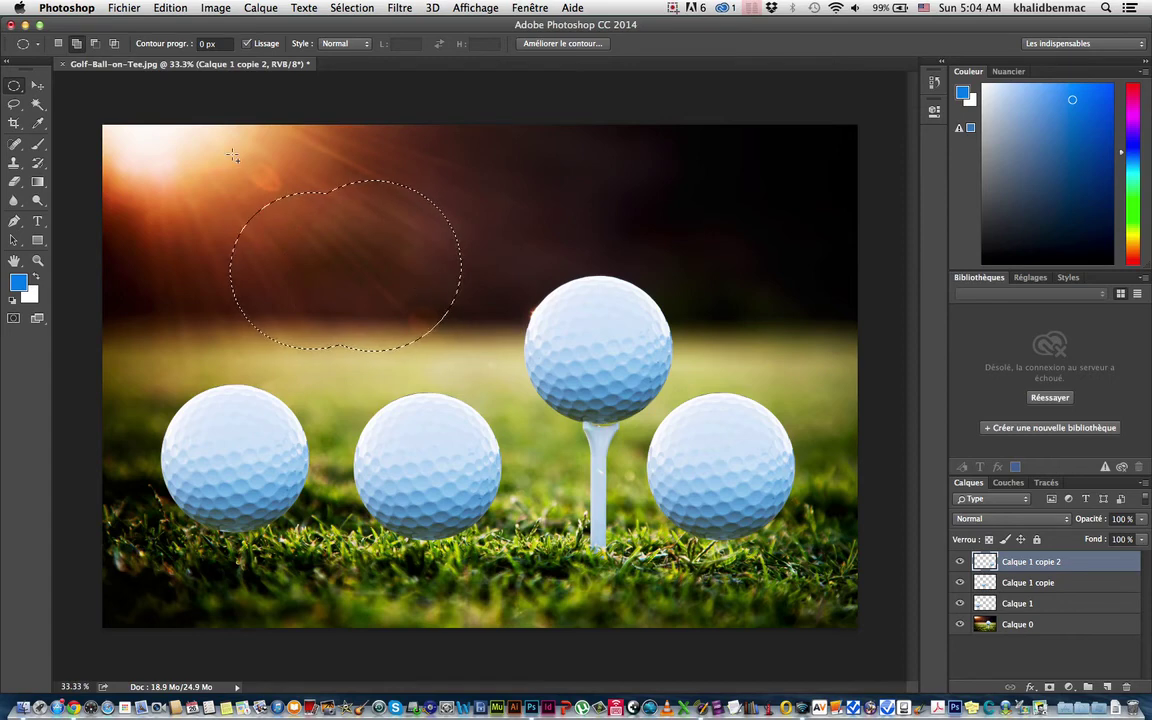
{"action": "left_click", "coordinate": [167, 112]}
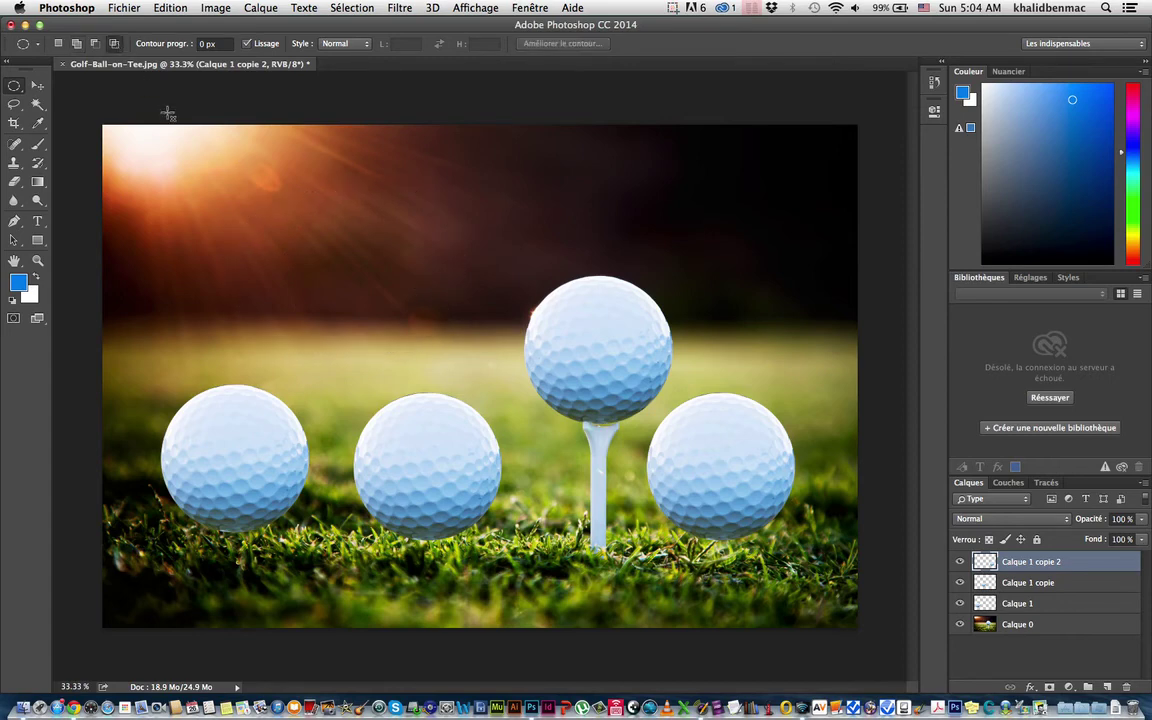
{"action": "left_click", "coordinate": [62, 44]}
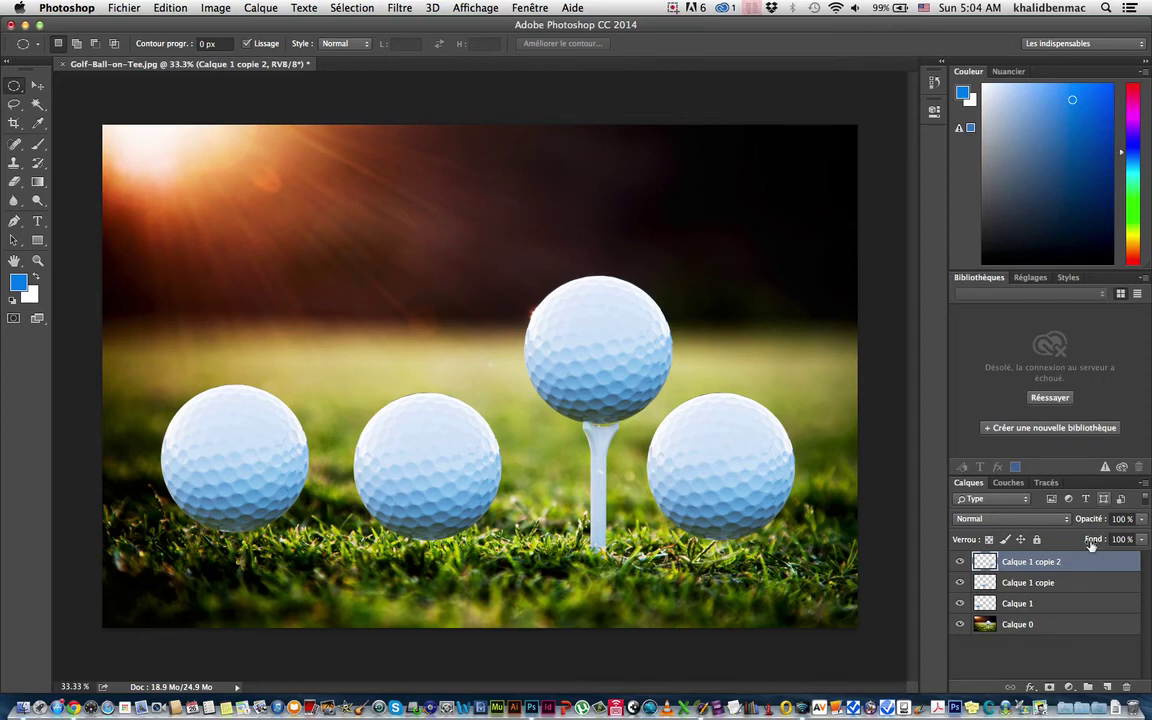
Delete the three golf ball copy layers Calque 1, Calque 1 copie and Calque 1 copie 2, keeping only Calque 0
{"action": "left_click", "coordinate": [1015, 623]}
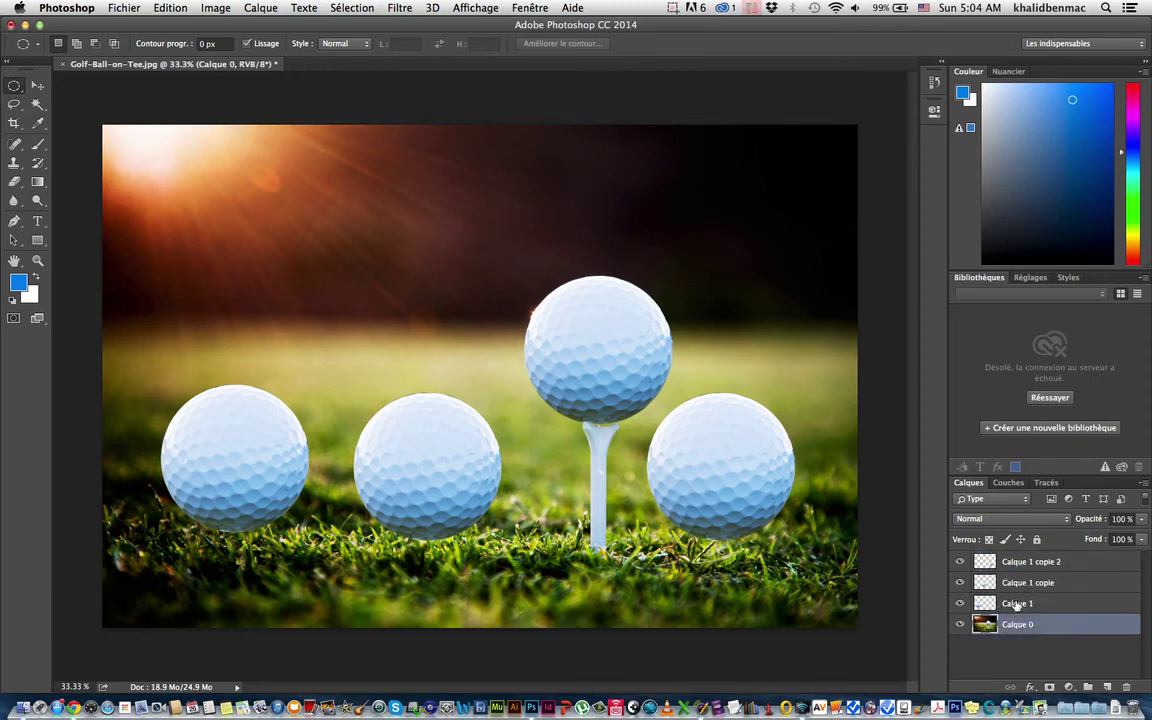
{"action": "left_click", "coordinate": [1017, 604]}
{"action": "left_click", "coordinate": [1028, 567], "text": "shift"}
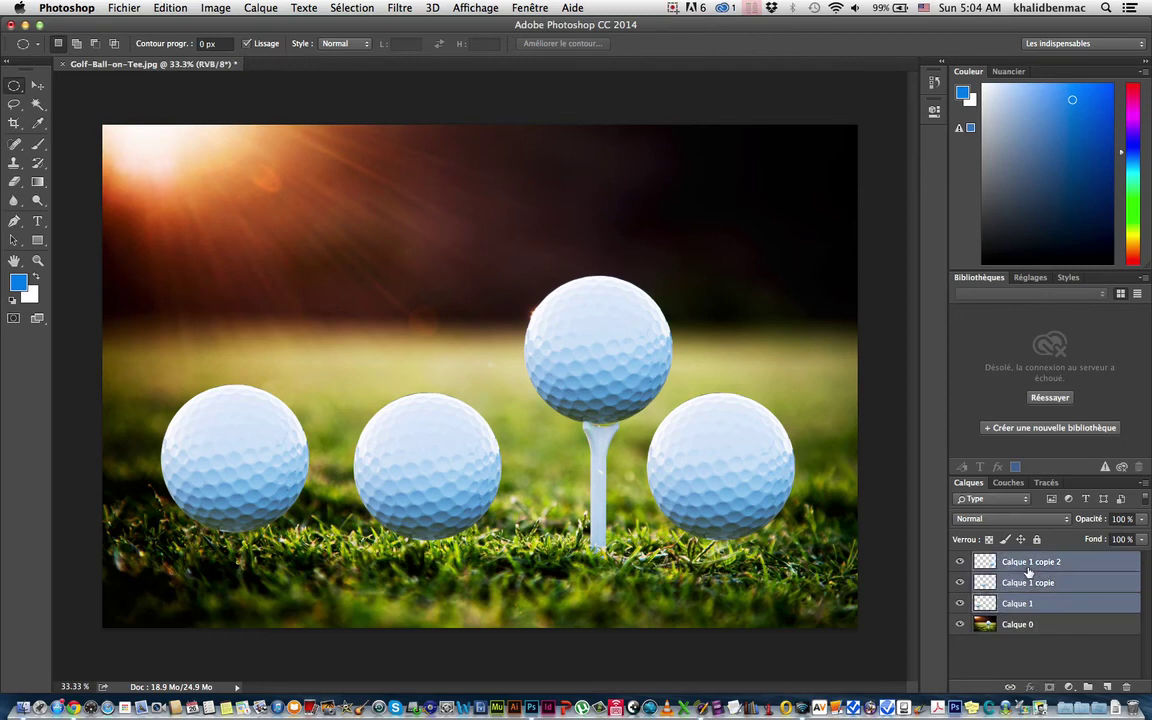
{"action": "left_click_drag", "start_coordinate": [1099, 584], "coordinate": [1127, 687]}
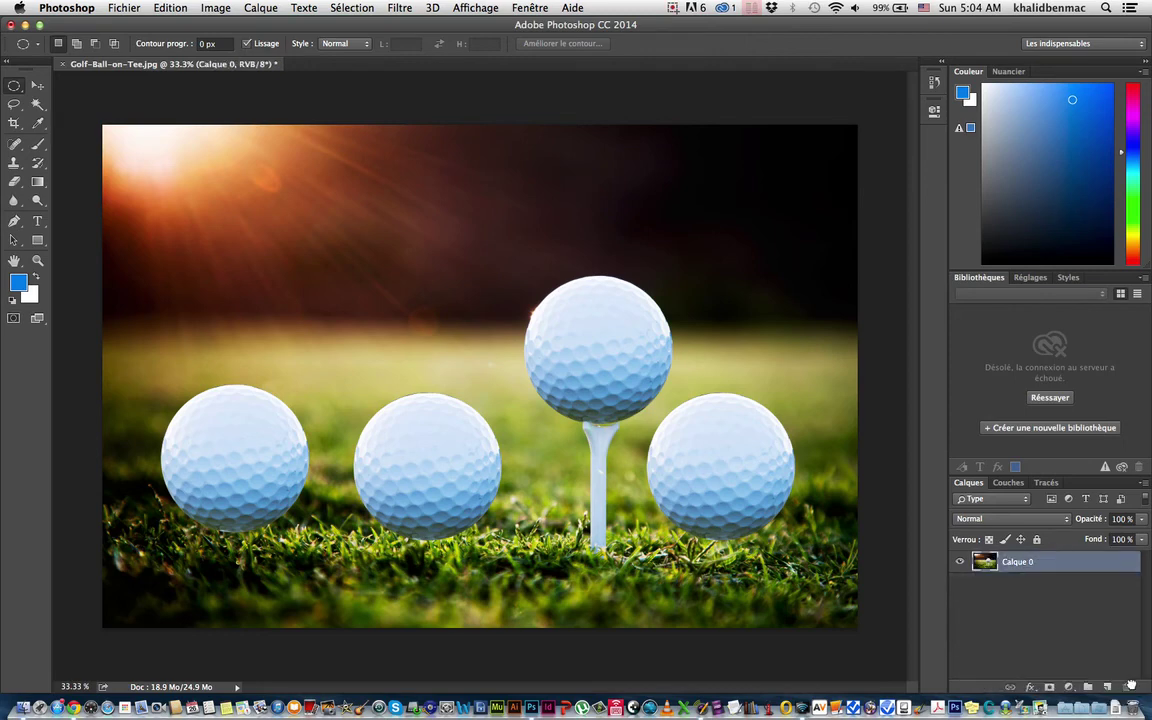
Select the golf ball on the tee with a circular marquee about 2.04 in across, and deselect it
{"action": "right_click", "coordinate": [14, 95]}
{"action": "left_click", "coordinate": [90, 95]}
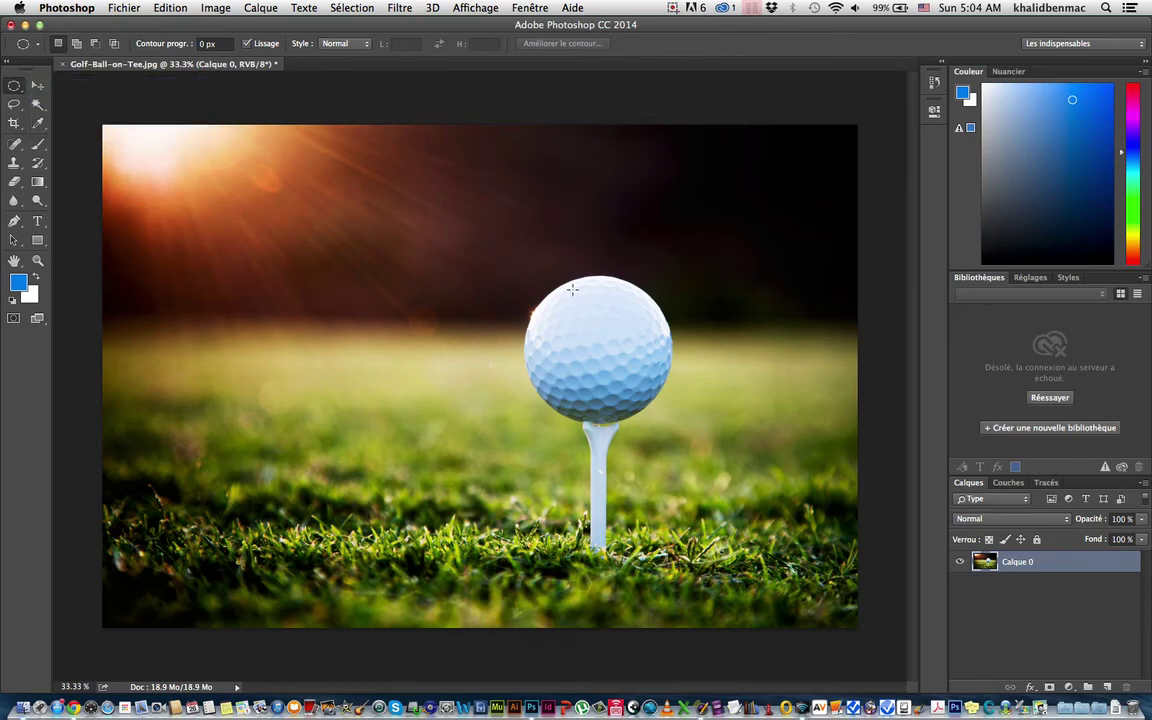
{"action": "left_click_drag", "start_coordinate": [543, 291], "coordinate": [669, 427]}
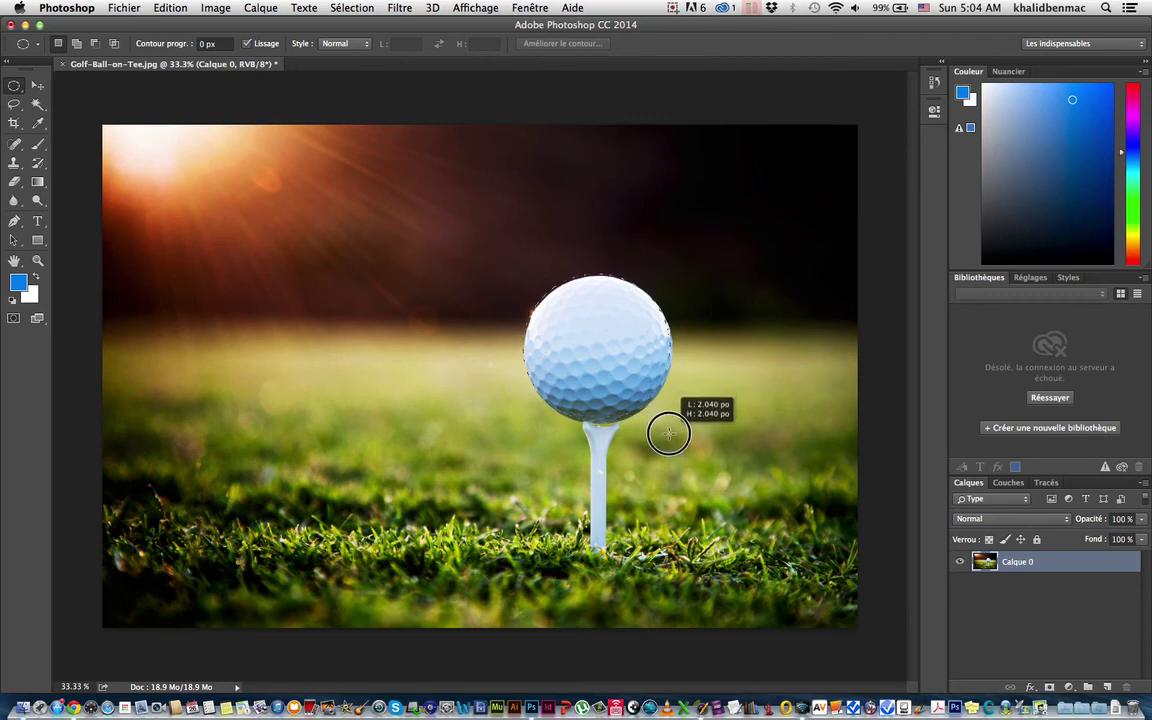
{"action": "left_click_drag", "start_coordinate": [668, 433], "coordinate": [670, 432]}
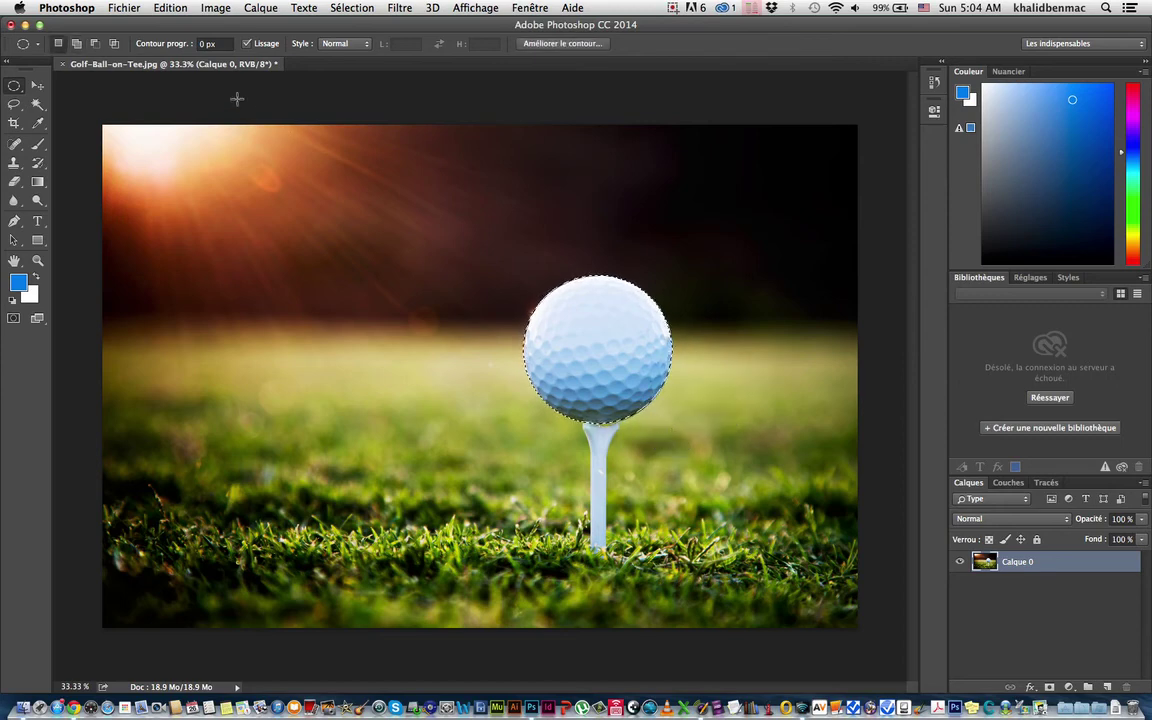
{"action": "left_click", "coordinate": [205, 44]}
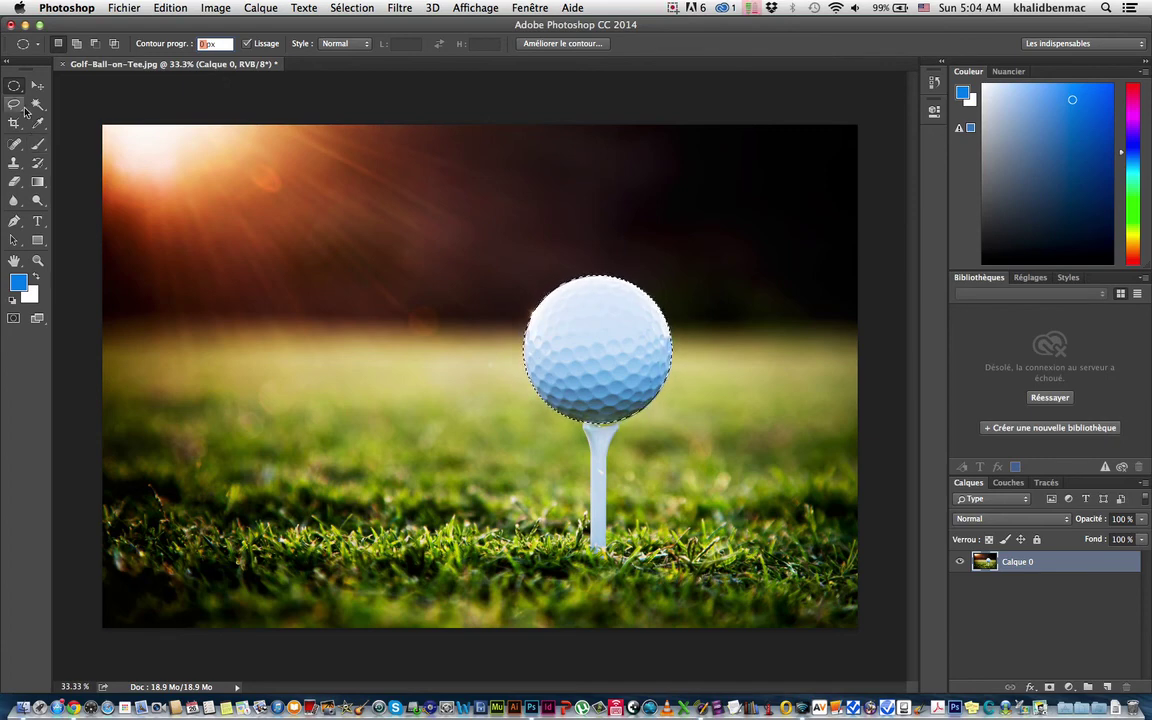
{"action": "left_click", "coordinate": [177, 136]}
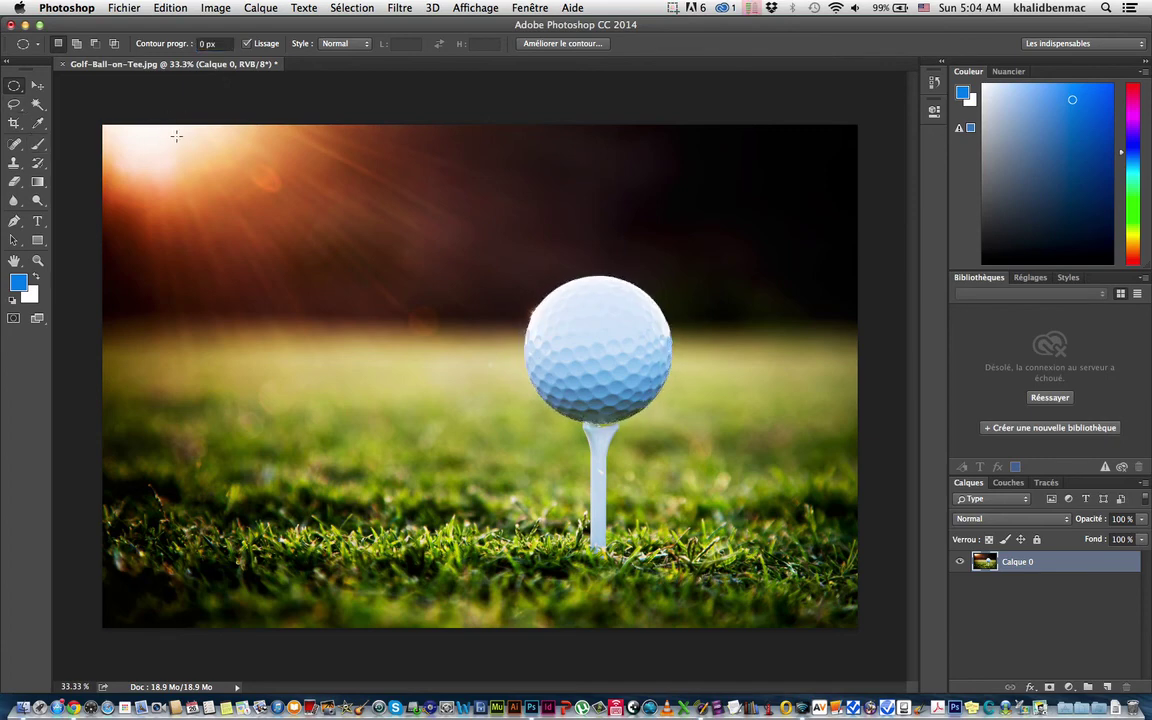
With the marquee feather at 0 px, cut a hard-edged elliptical hole between the sun and the golf ball, and deselect
{"action": "left_click", "coordinate": [182, 45]}
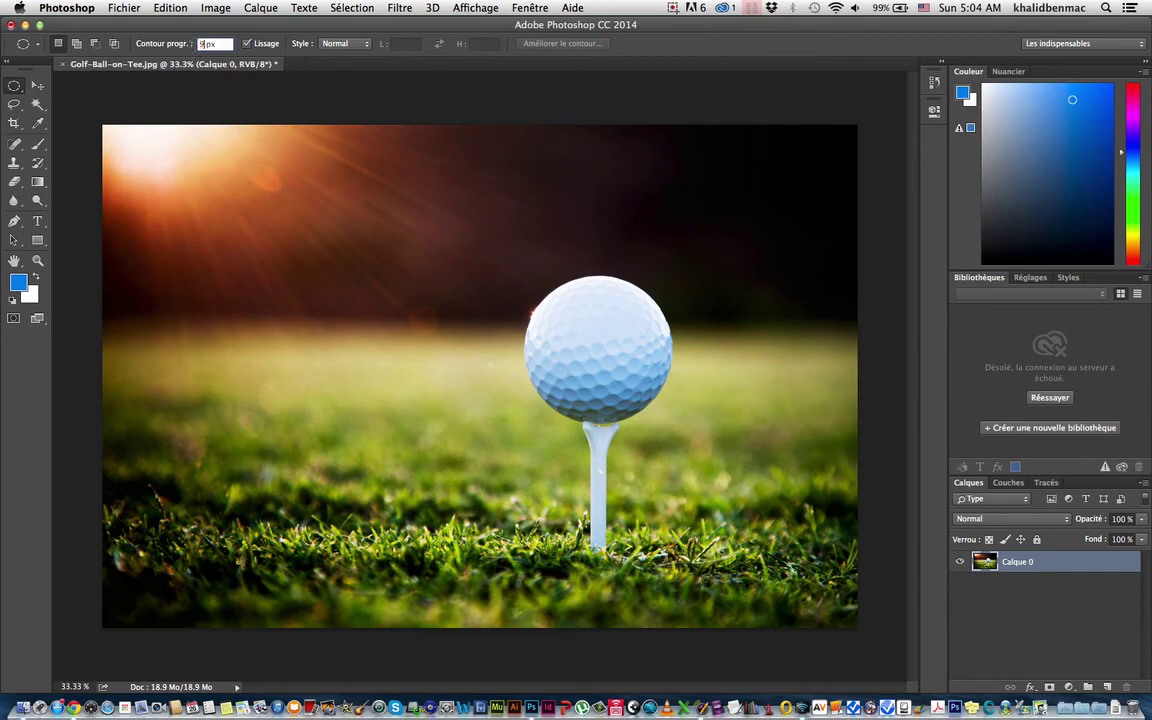
{"action": "type", "text": "90"}
{"action": "key", "text": "BackSpace"}
{"action": "key", "text": "BackSpace"}
{"action": "type", "text": "0"}
{"action": "key", "text": "Return"}
{"action": "left_click_drag", "start_coordinate": [303, 240], "coordinate": [472, 400]}
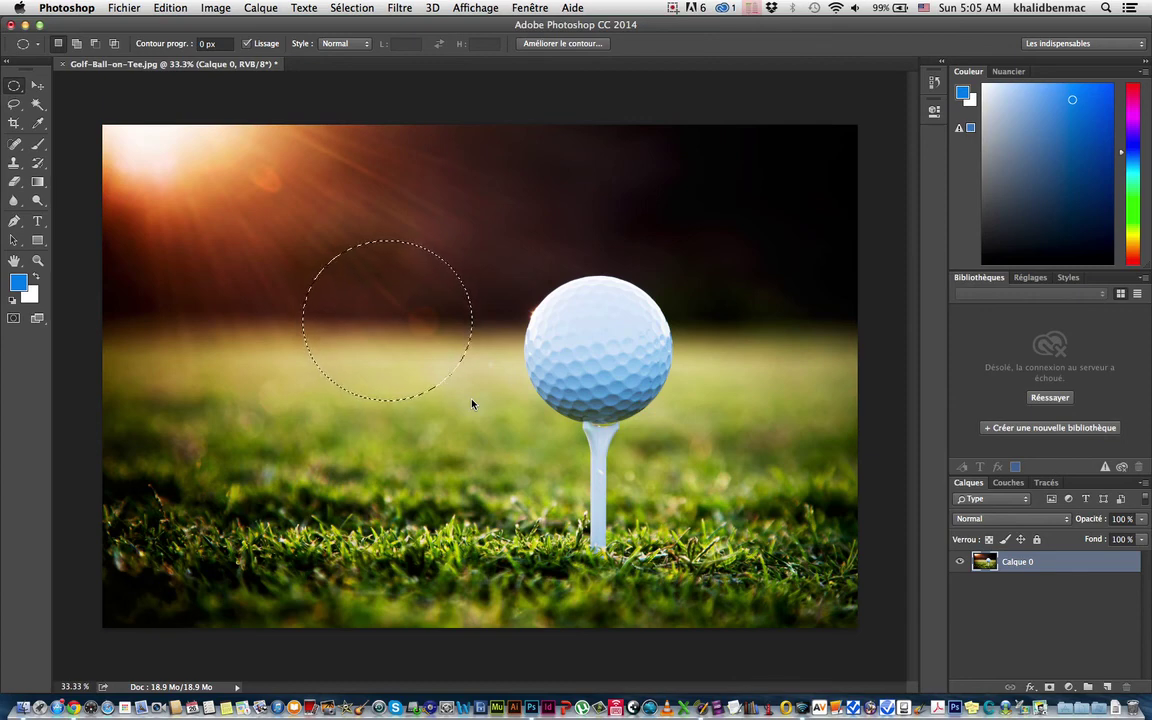
{"action": "key", "text": "Delete"}
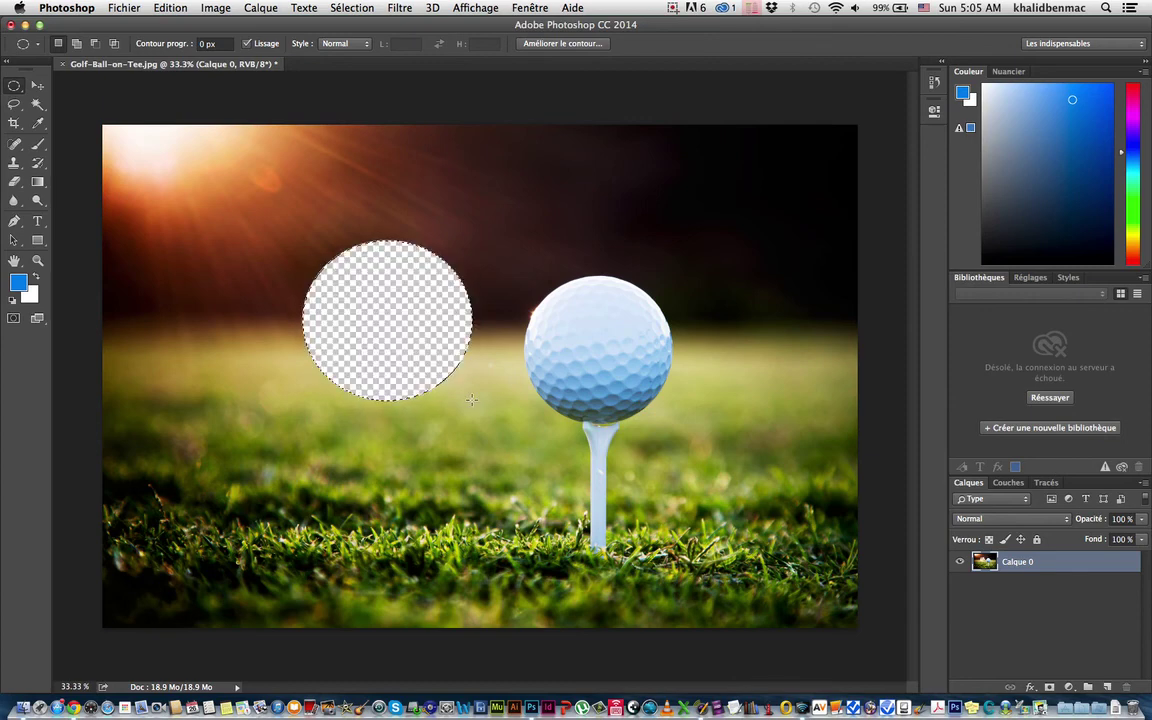
{"action": "left_click", "coordinate": [413, 322]}
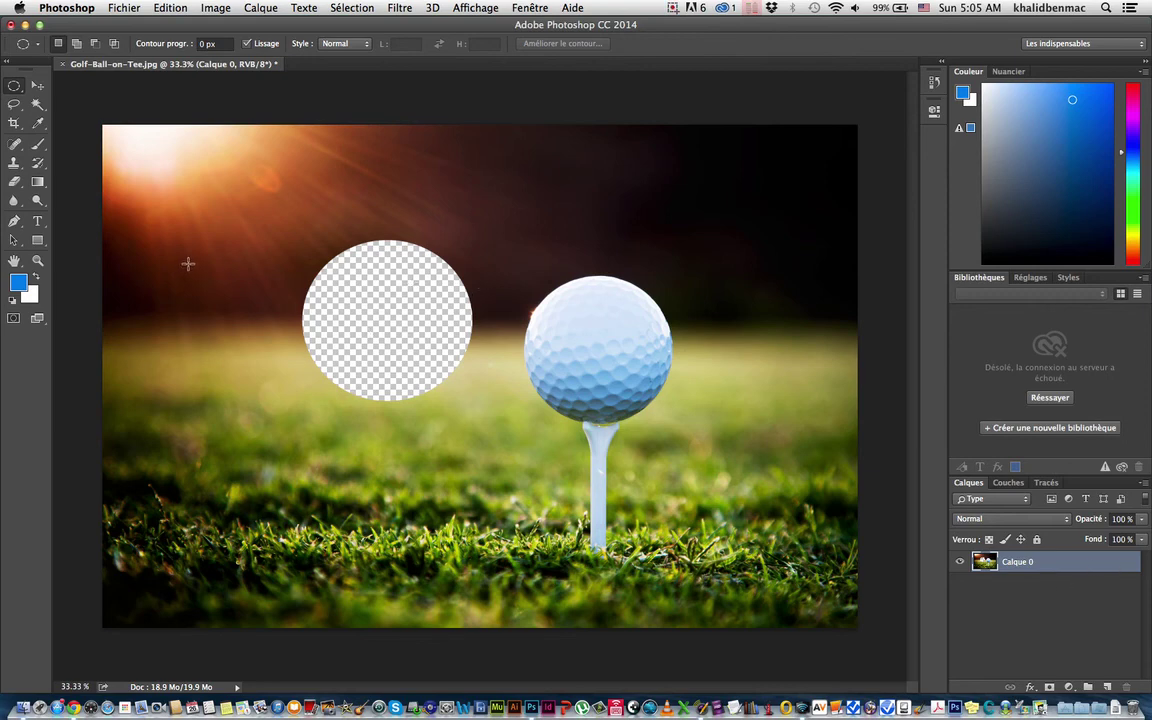
Set the marquee feather to 10 px, cut a soft-edged circular hole just below the sun, and deselect
{"action": "left_click_drag", "start_coordinate": [140, 193], "coordinate": [290, 312]}
{"action": "left_click", "coordinate": [253, 213]}
{"action": "left_click", "coordinate": [190, 44]}
{"action": "type", "text": "10"}
{"action": "left_click_drag", "start_coordinate": [176, 164], "coordinate": [328, 303]}
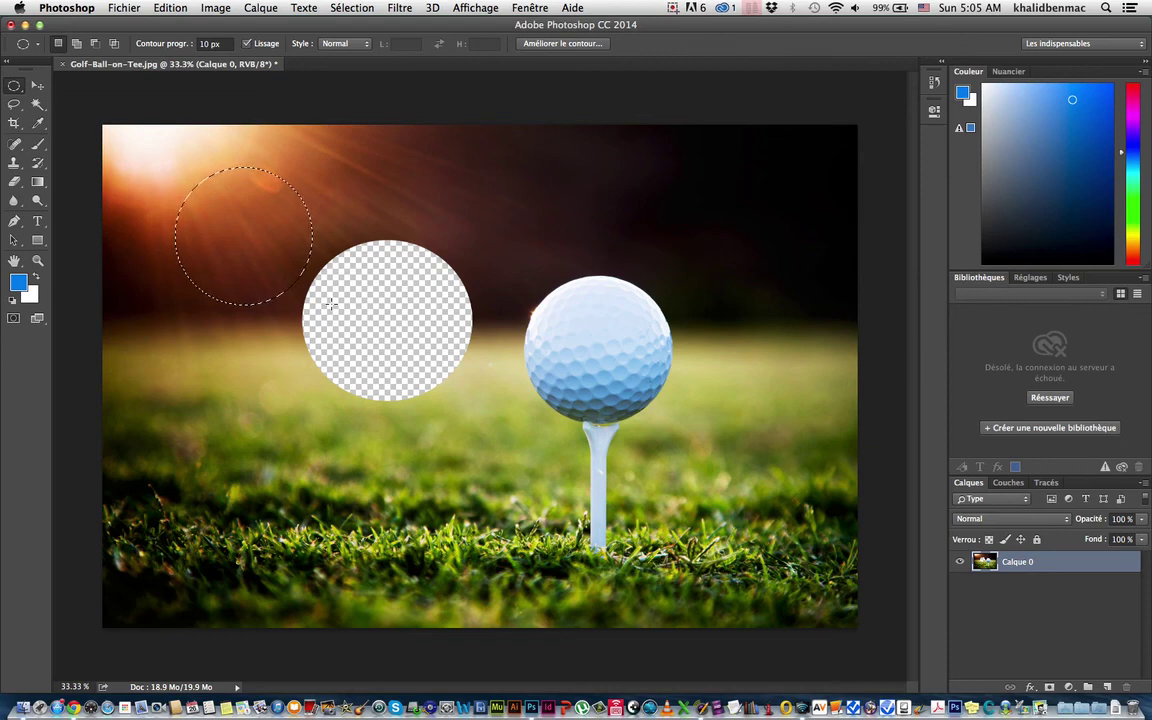
{"action": "key", "text": "Delete"}
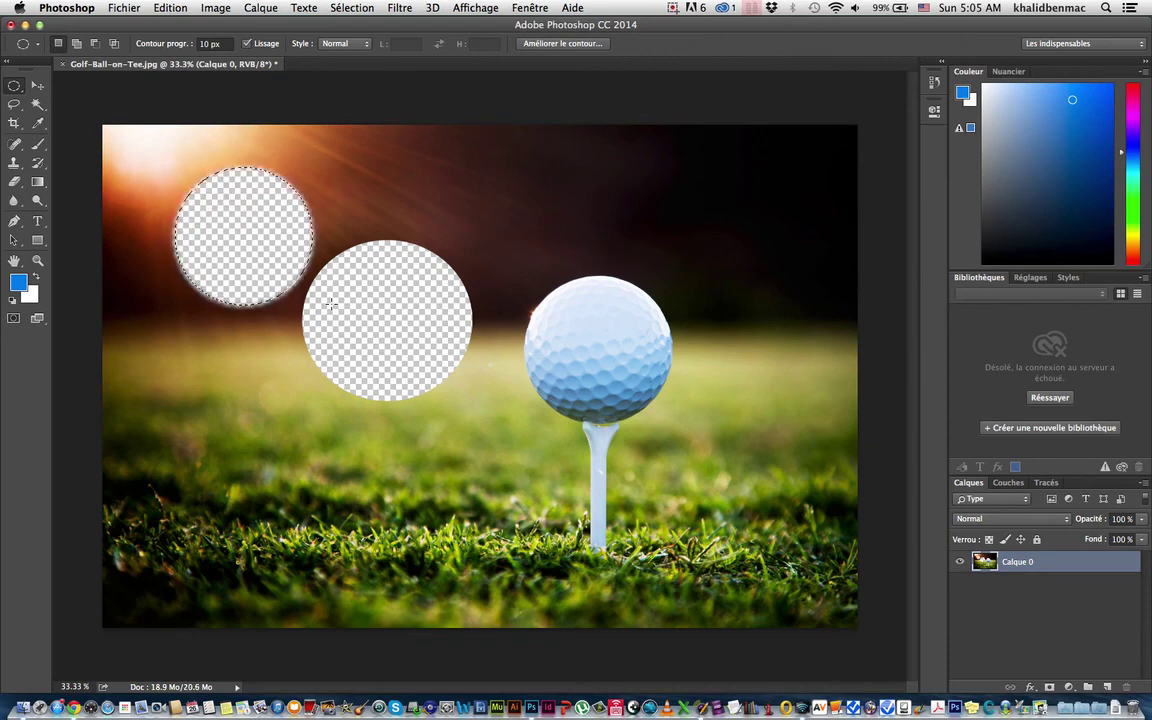
{"action": "key", "text": "super+d"}
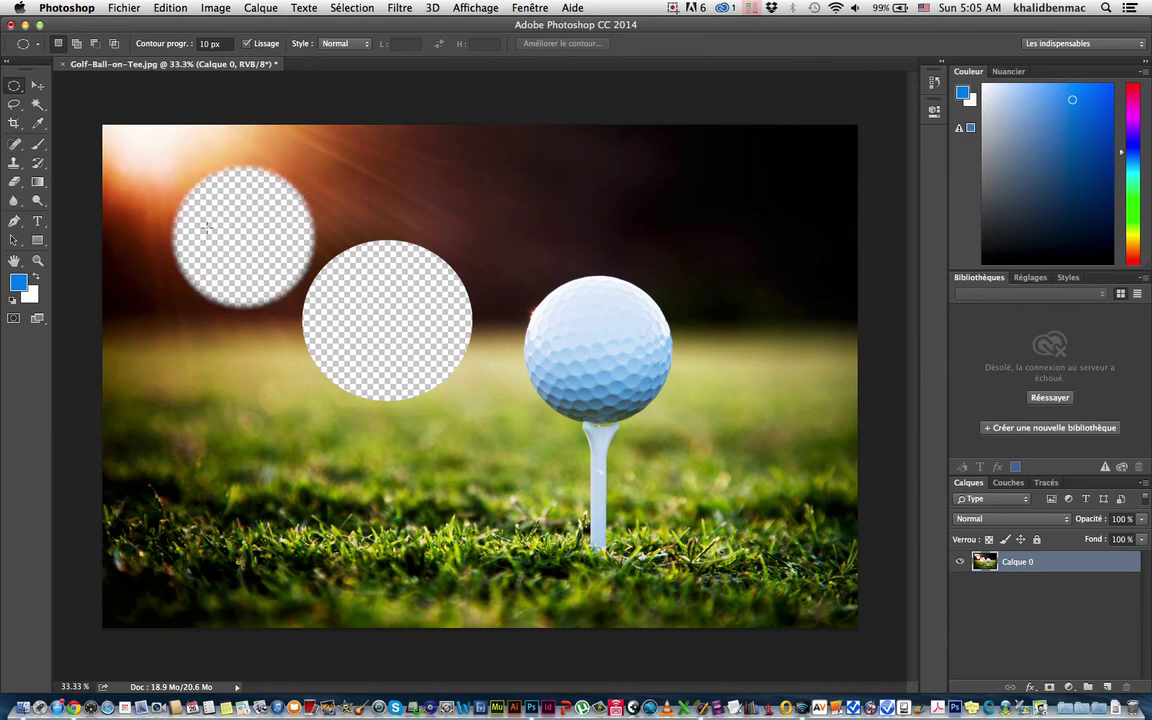
Set the feather to 30 px, clear a large ellipse from the dark background above and right of the golf ball, and deselect
{"action": "left_click", "coordinate": [207, 43]}
{"action": "type", "text": "30"}
{"action": "key", "text": "Return"}
{"action": "left_click_drag", "start_coordinate": [555, 185], "coordinate": [823, 329]}
{"action": "key", "text": "Delete"}
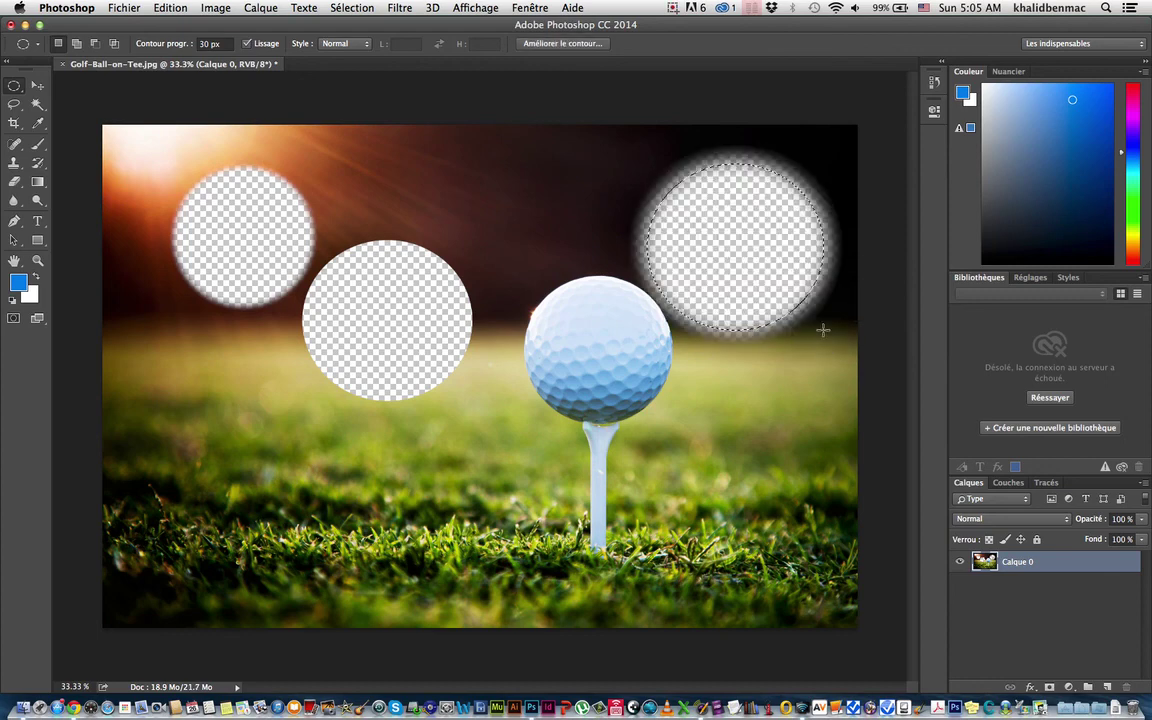
{"action": "key", "text": "super+d"}
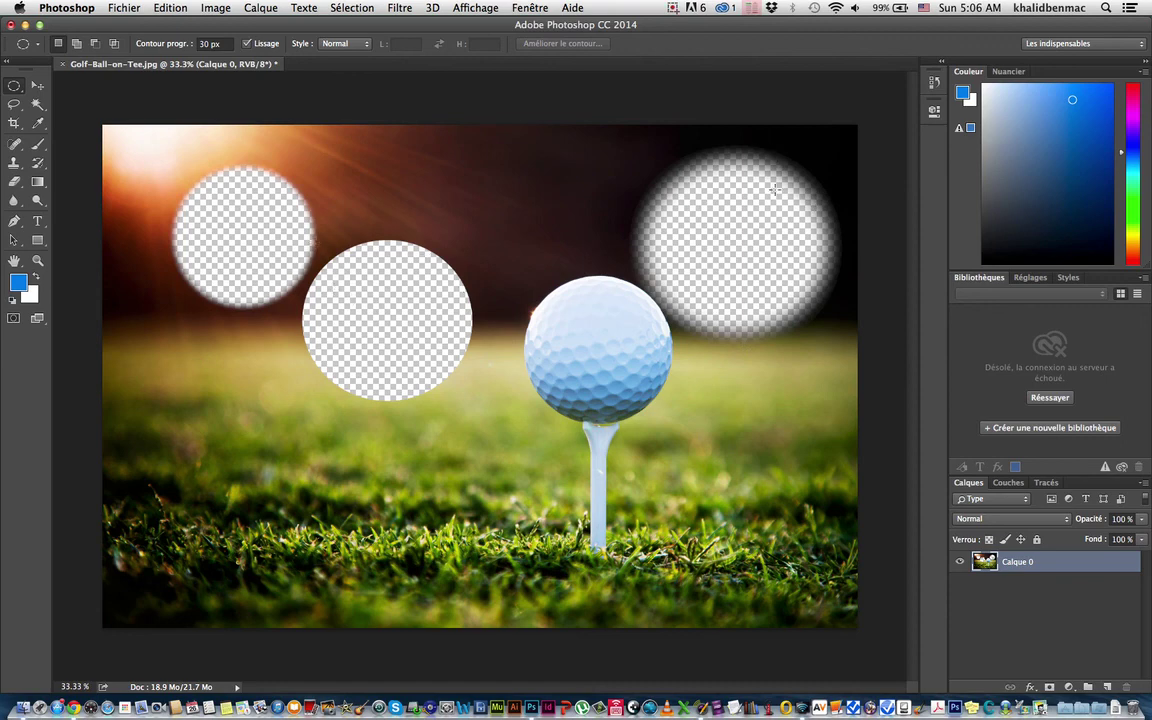
Reset the elliptical marquee's feather to 0 px
{"action": "left_click", "coordinate": [200, 43]}
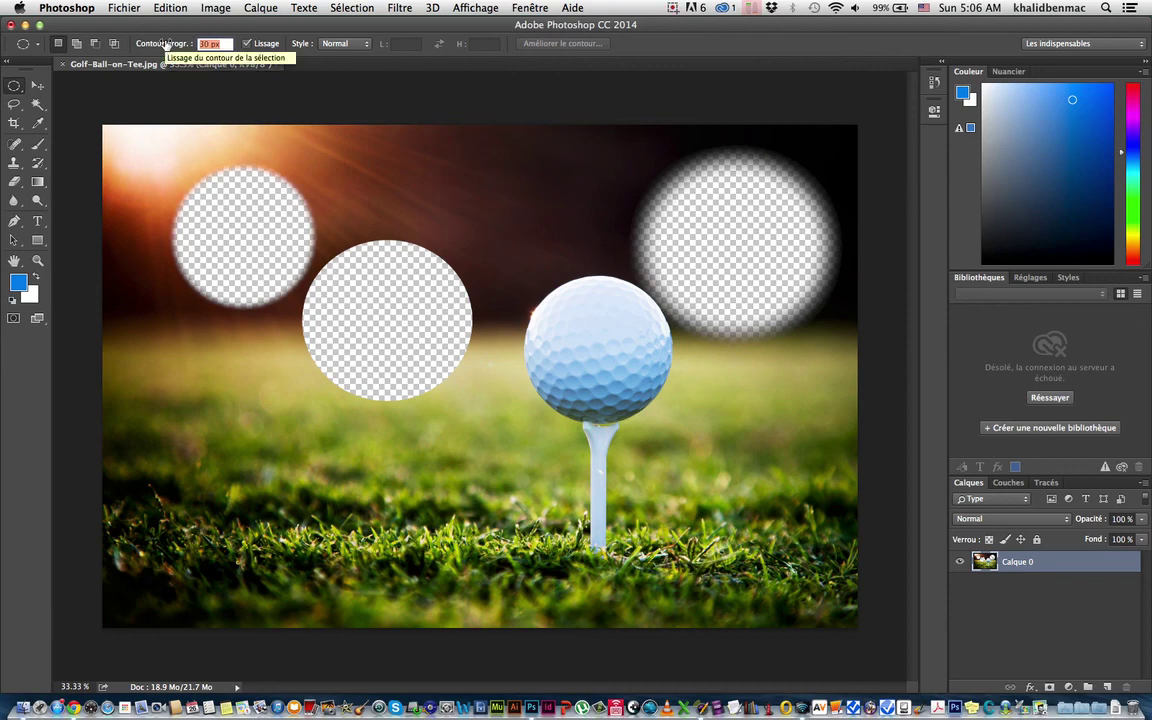
{"action": "type", "text": "0"}
{"action": "key", "text": "Return"}
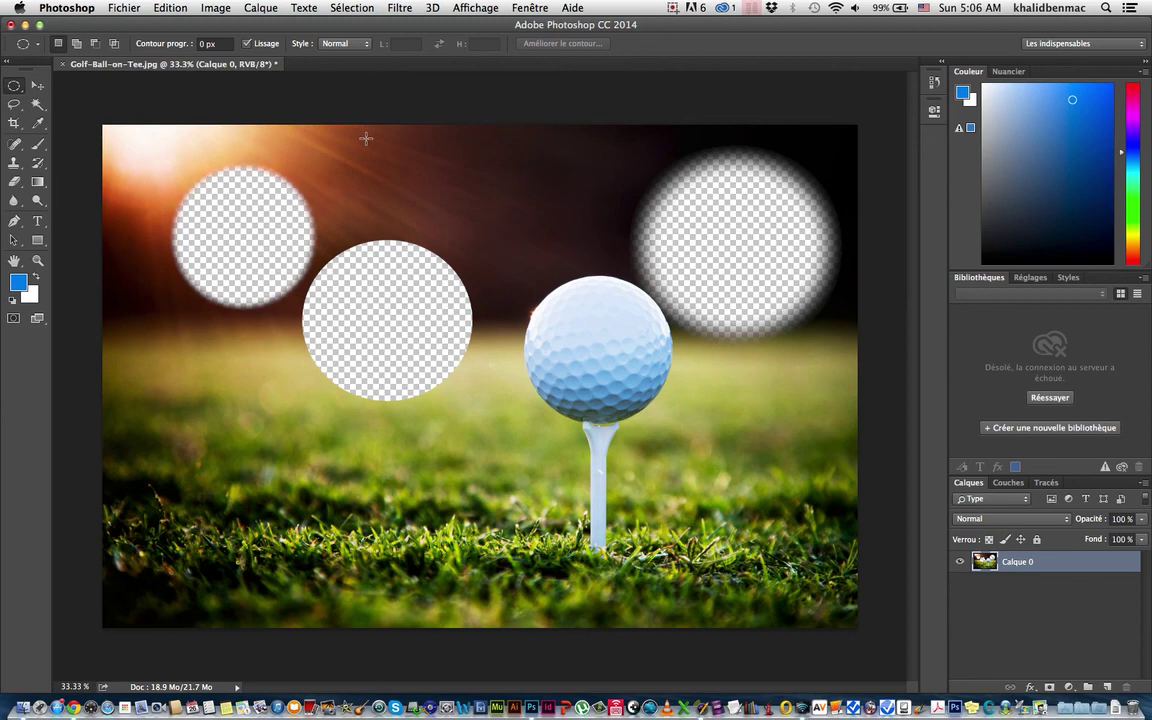
{"action": "left_click", "coordinate": [672, 8]}
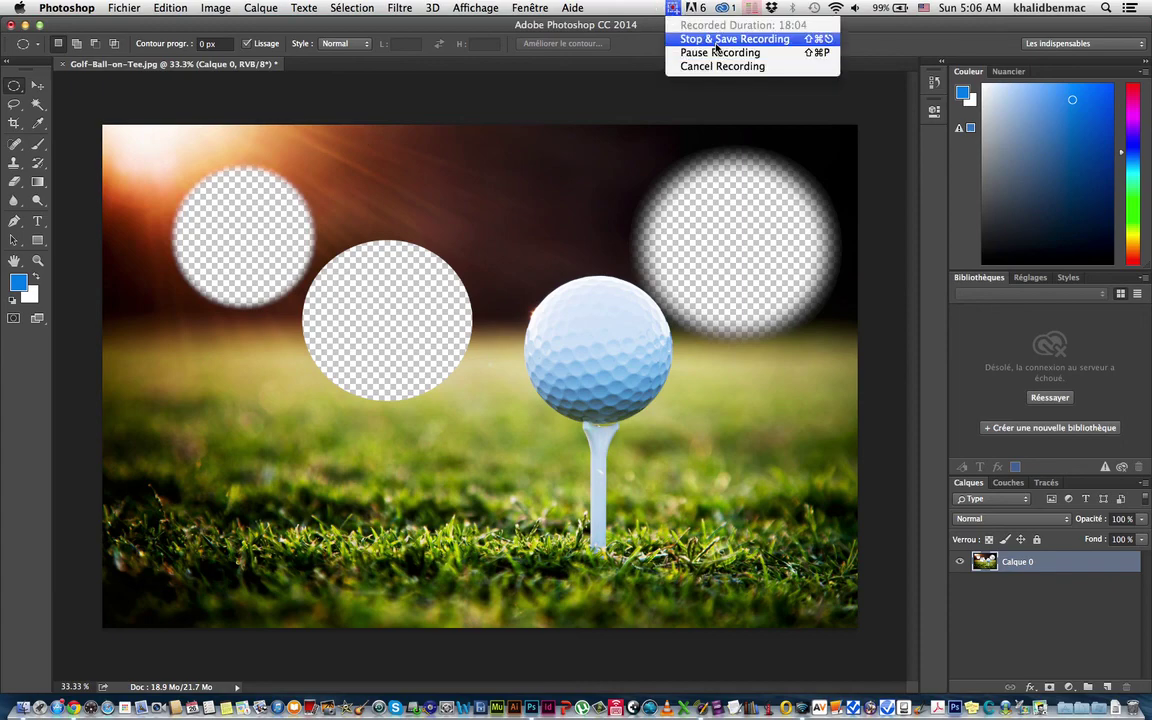